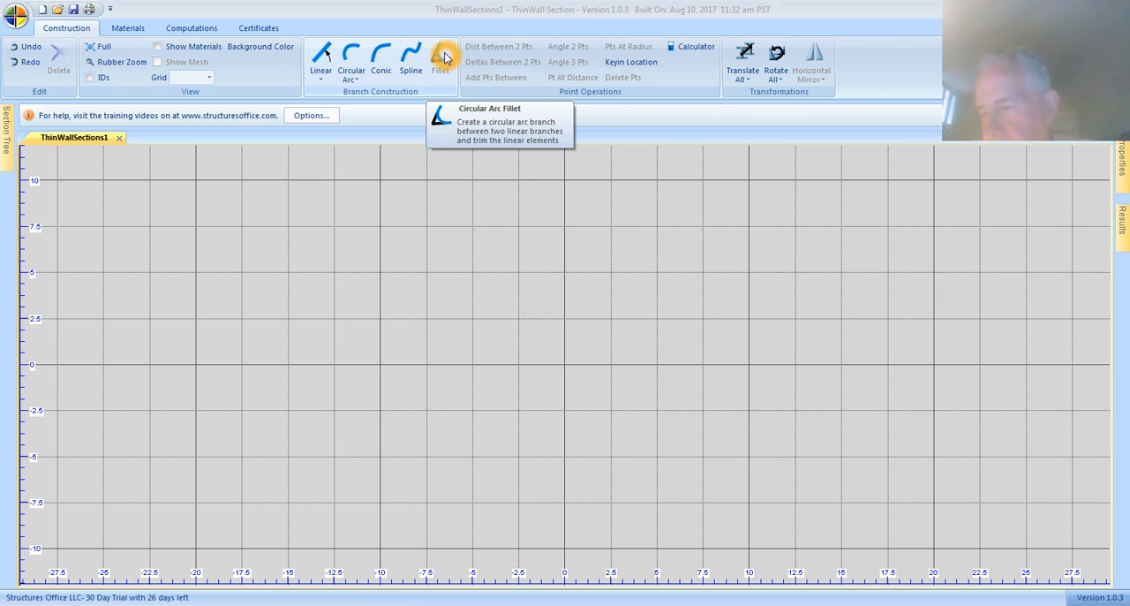
Step: Start the Linear Branch tool and accept USCS (in, lbf) as the units for the section
left_click(322, 55)
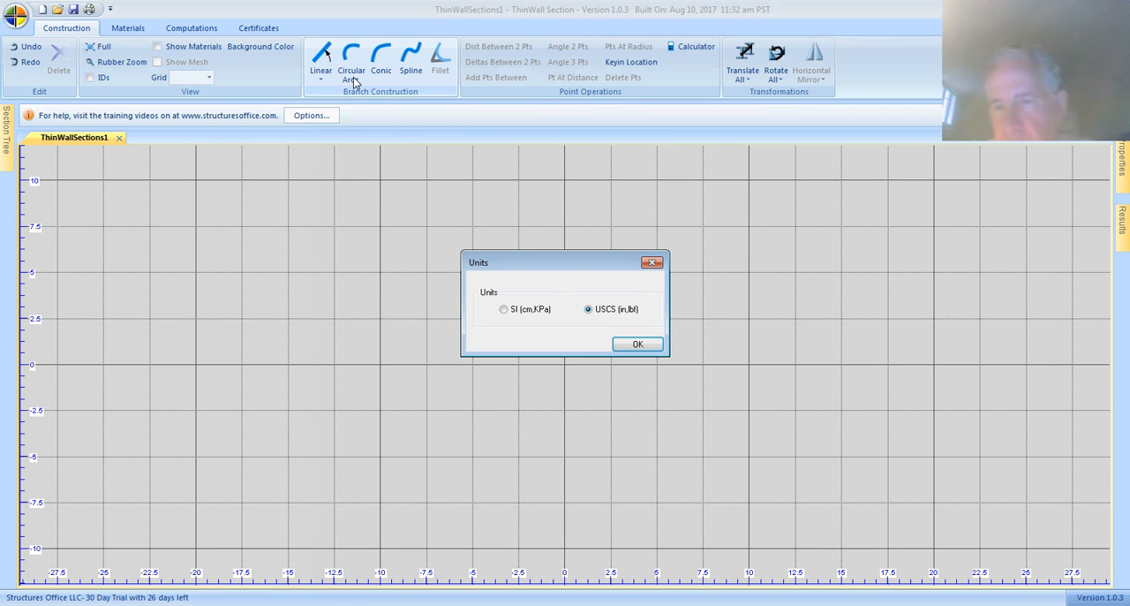
left_click(567, 320)
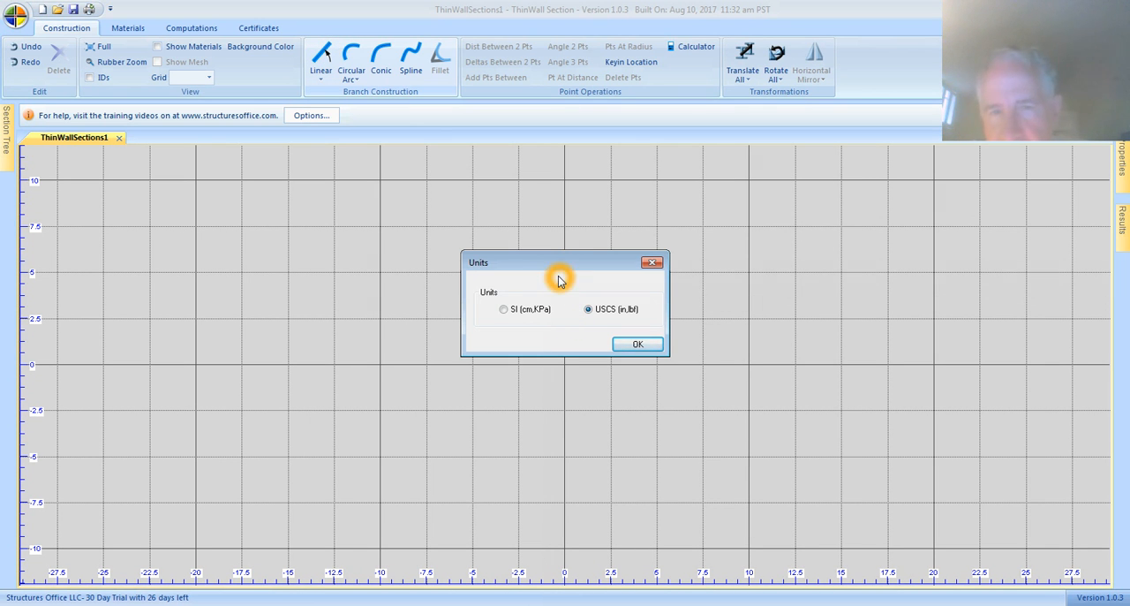
left_click(553, 282)
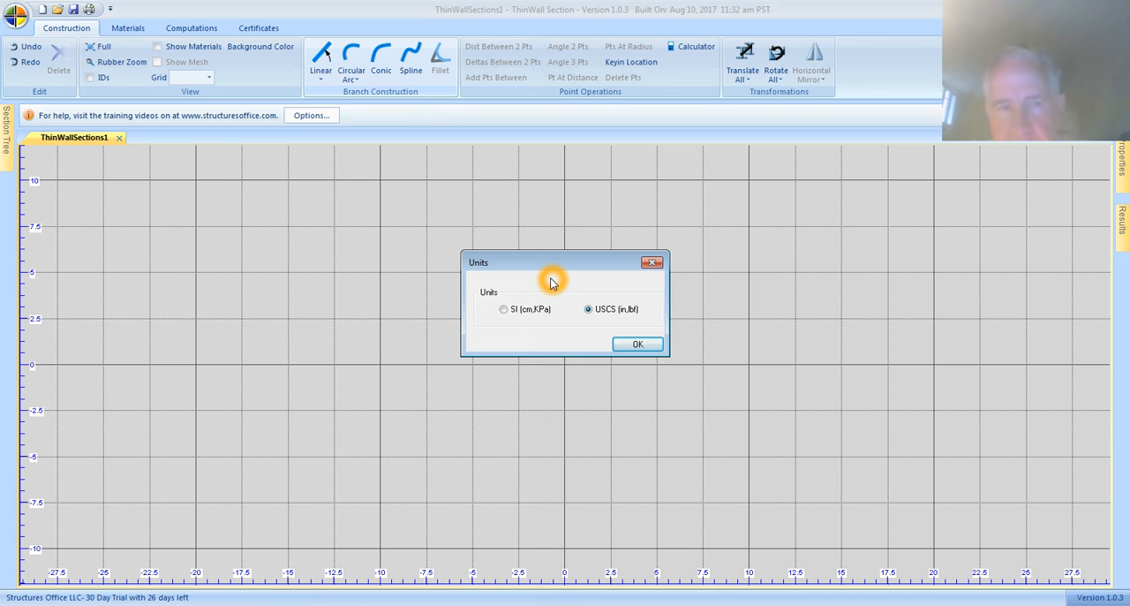
left_click(519, 323)
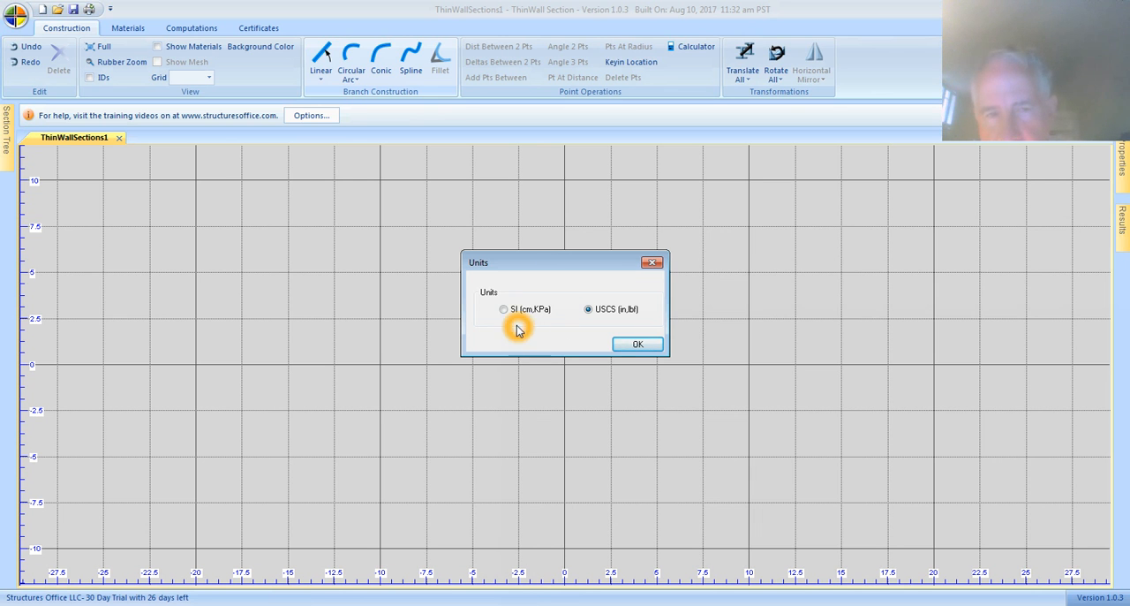
left_click(517, 318)
left_click(519, 319)
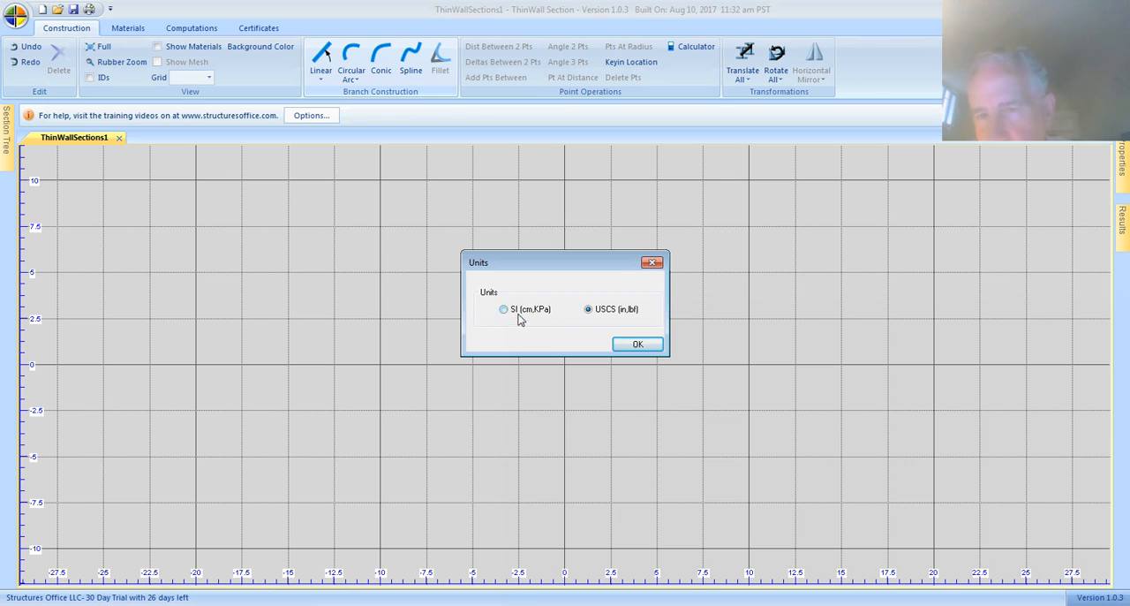
left_click(508, 311)
left_click(513, 313)
left_click(527, 316)
left_click(530, 318)
left_click(529, 318)
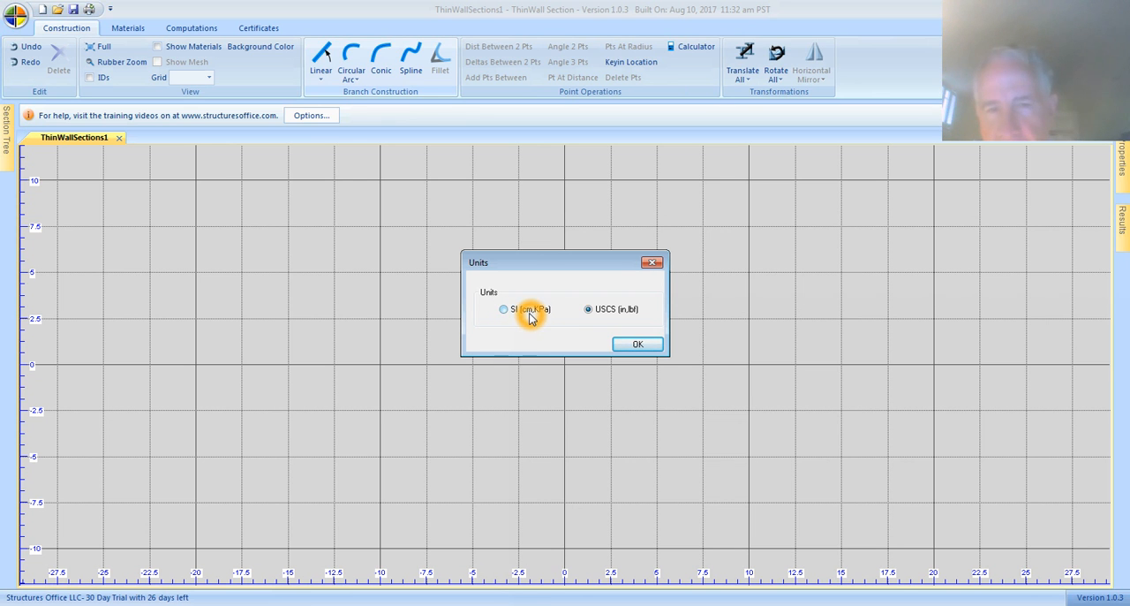
left_click(548, 318)
left_click(547, 315)
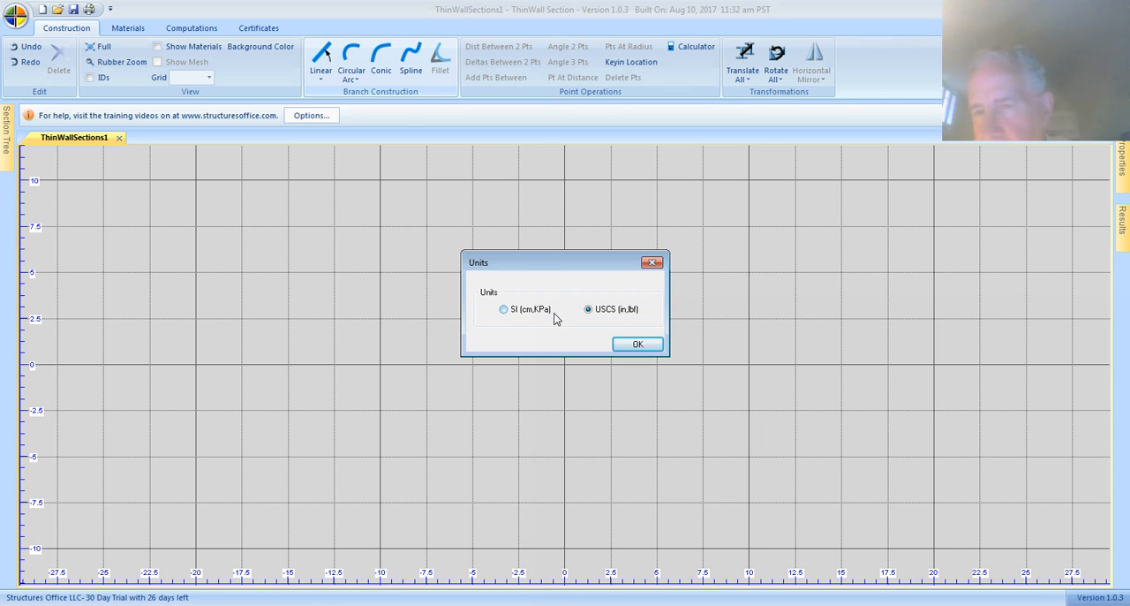
left_click(583, 319)
left_click(590, 318)
left_click(606, 317)
left_click(611, 315)
left_click(615, 315)
left_click(623, 315)
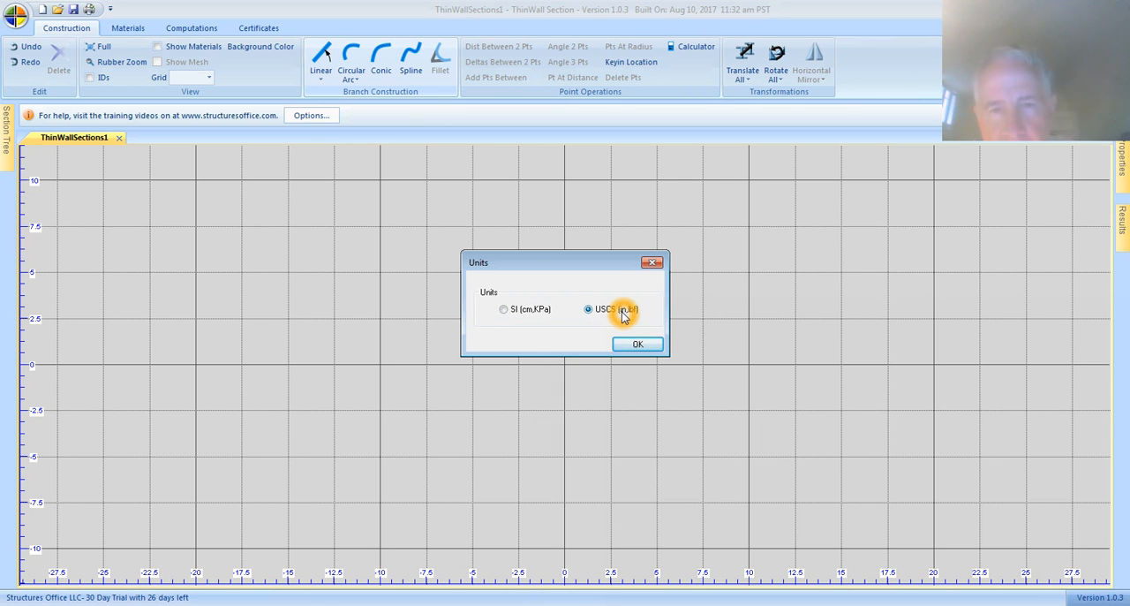
left_click(629, 314)
left_click(638, 344)
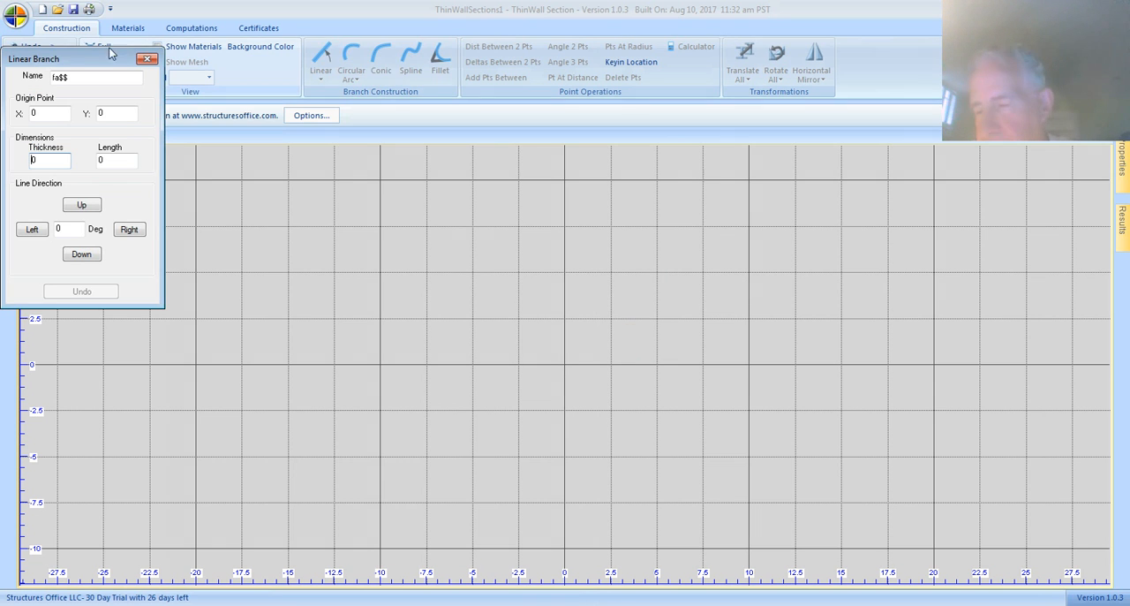
Step: Name the new linear branch web
left_click_drag(51, 63, 54, 64)
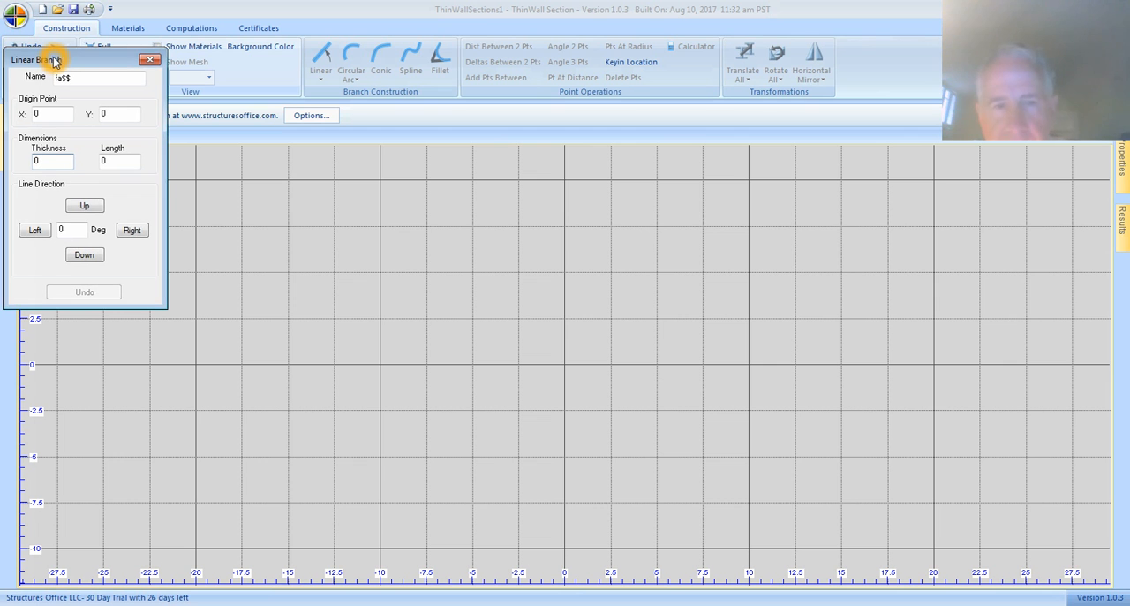
left_click(149, 89)
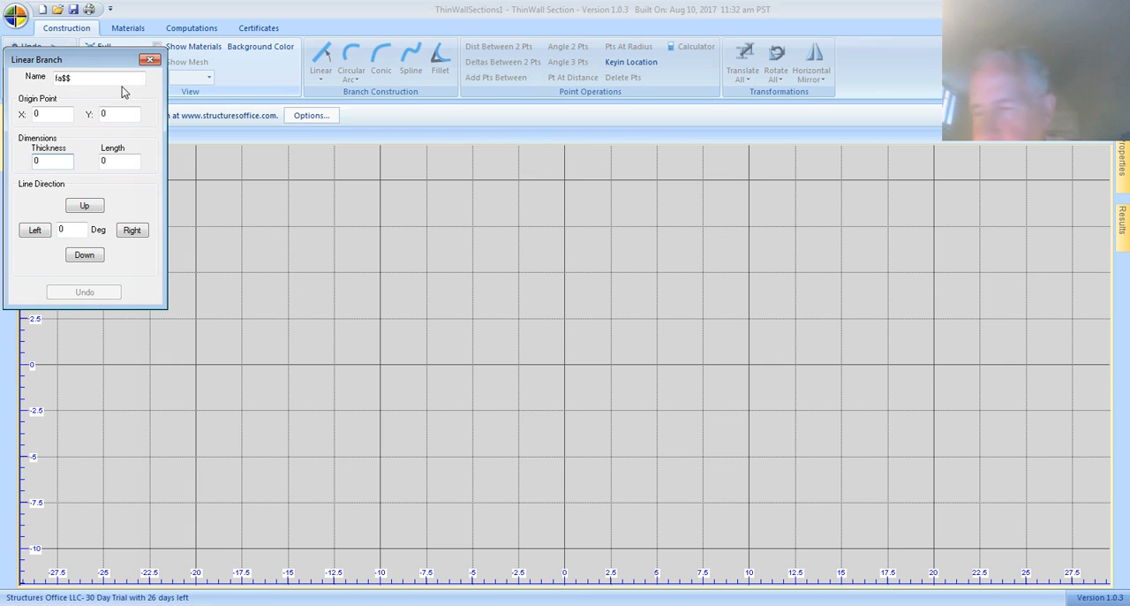
left_click(69, 91)
left_click(77, 81)
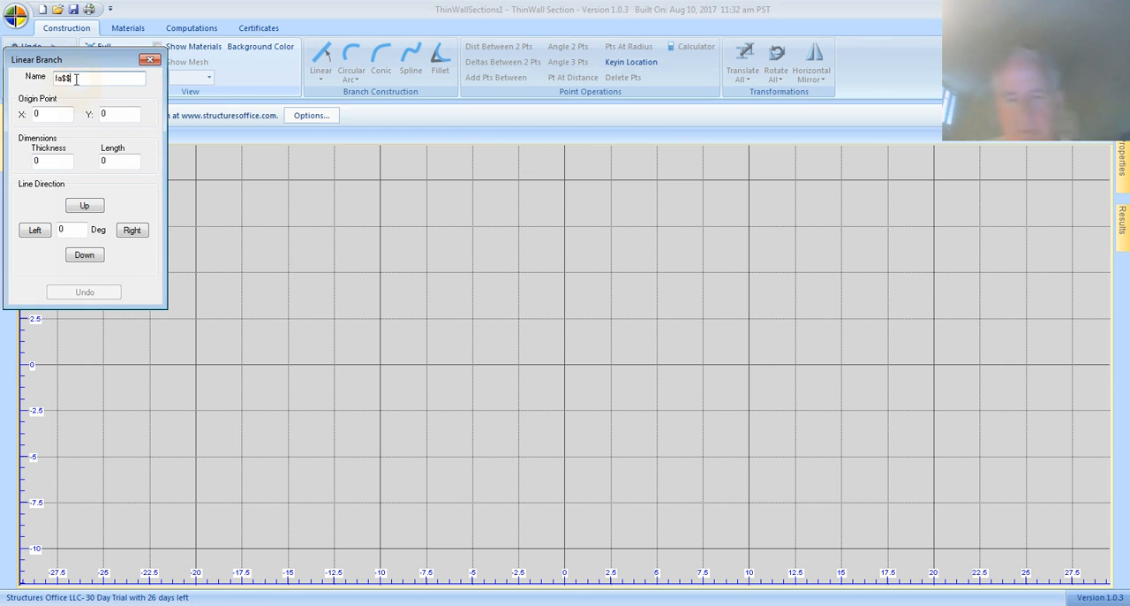
left_click(78, 80)
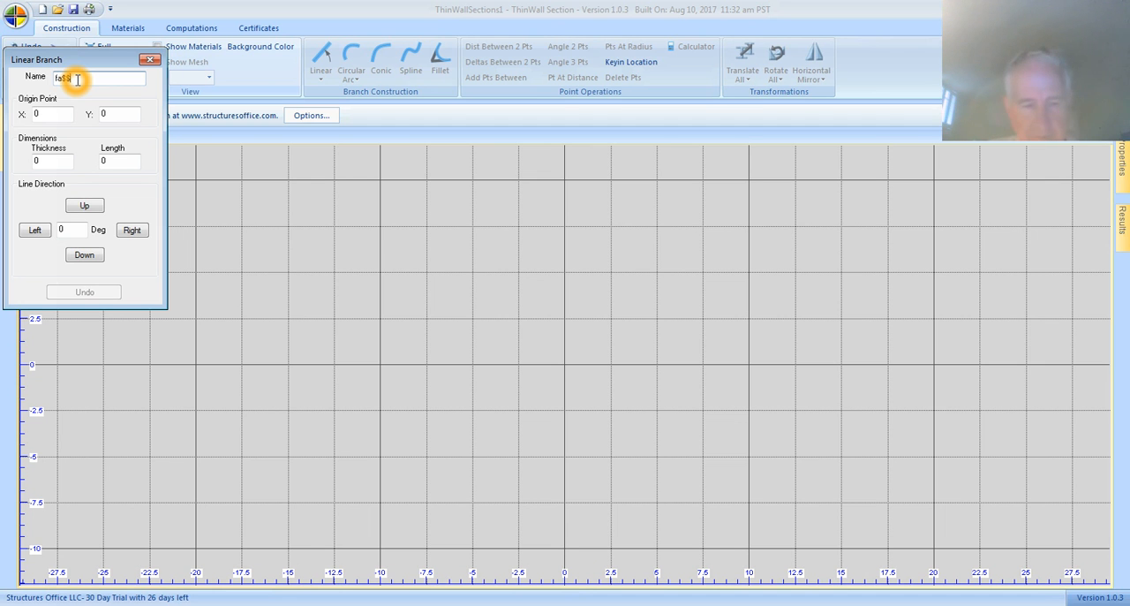
type("web")
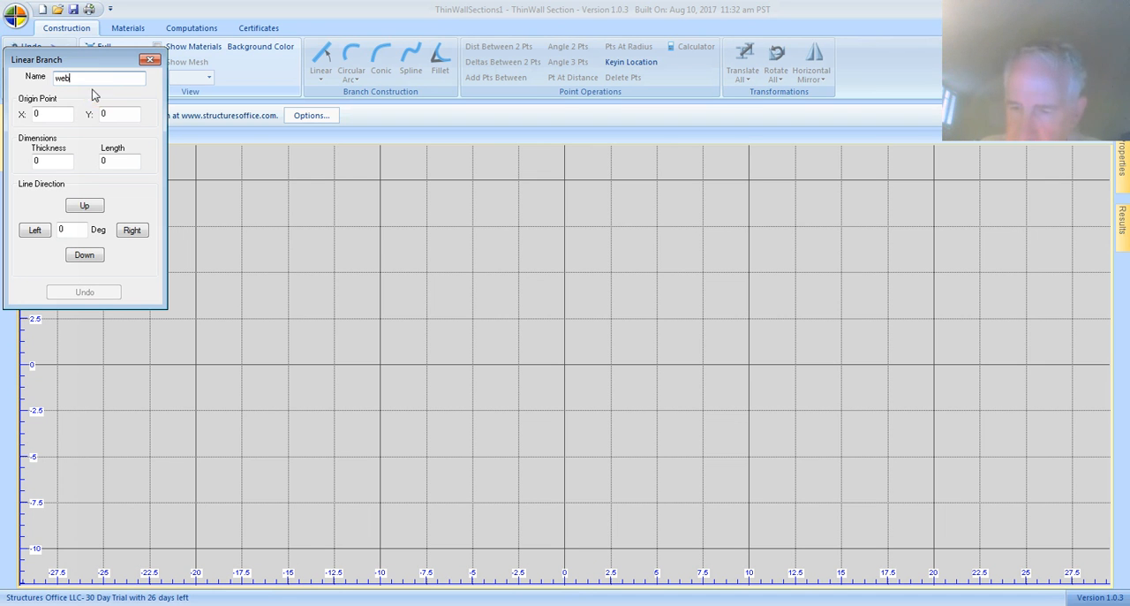
Step: Create the web branch upward from origin 0, 0 with a thickness of 0.4 and a length of 10
left_click(46, 109)
left_click(118, 110)
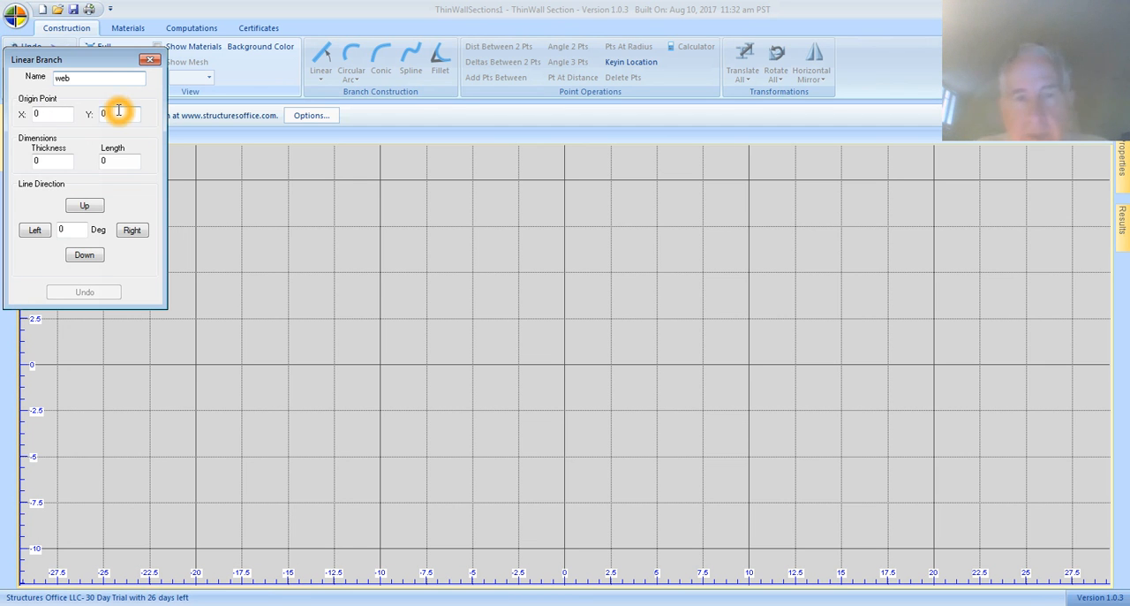
left_click(50, 160)
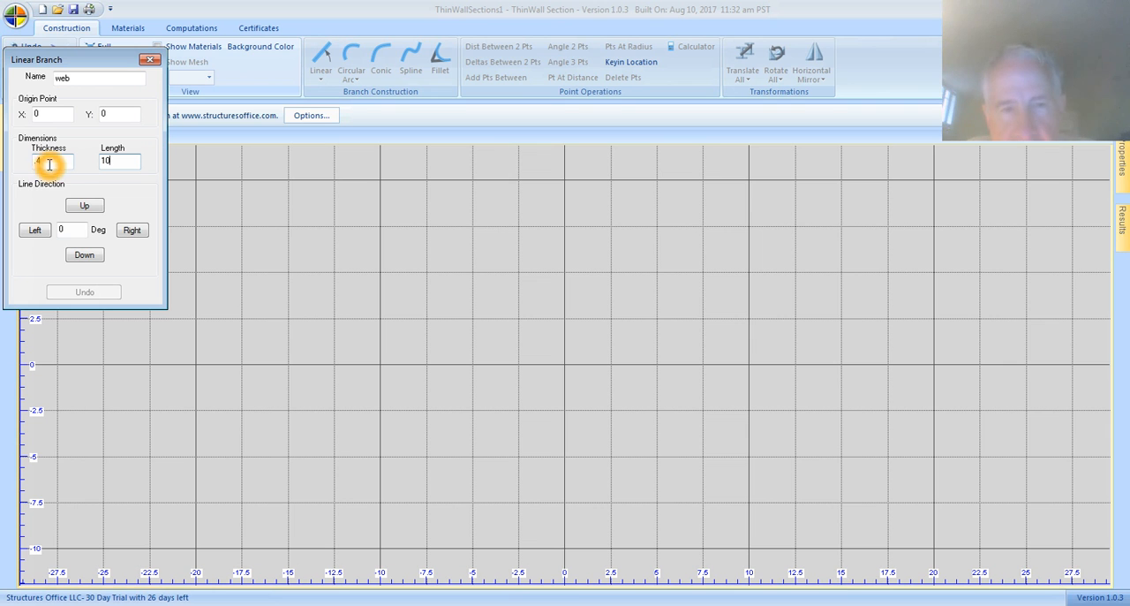
left_click(83, 229)
left_click(85, 229)
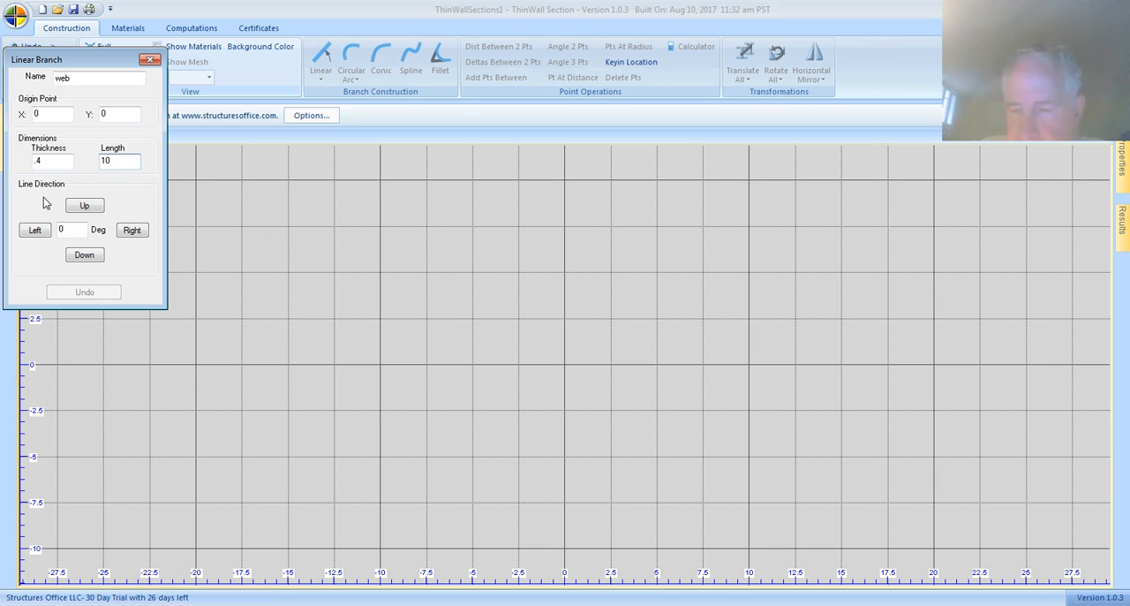
left_click(114, 243)
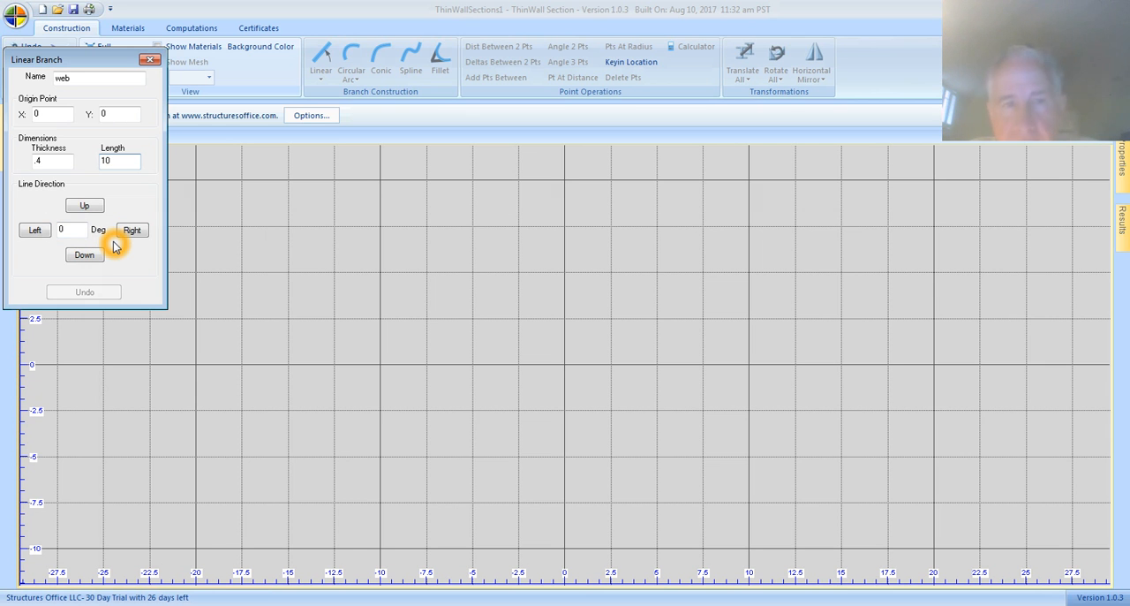
left_click(131, 233)
left_click(97, 208)
left_click(34, 231)
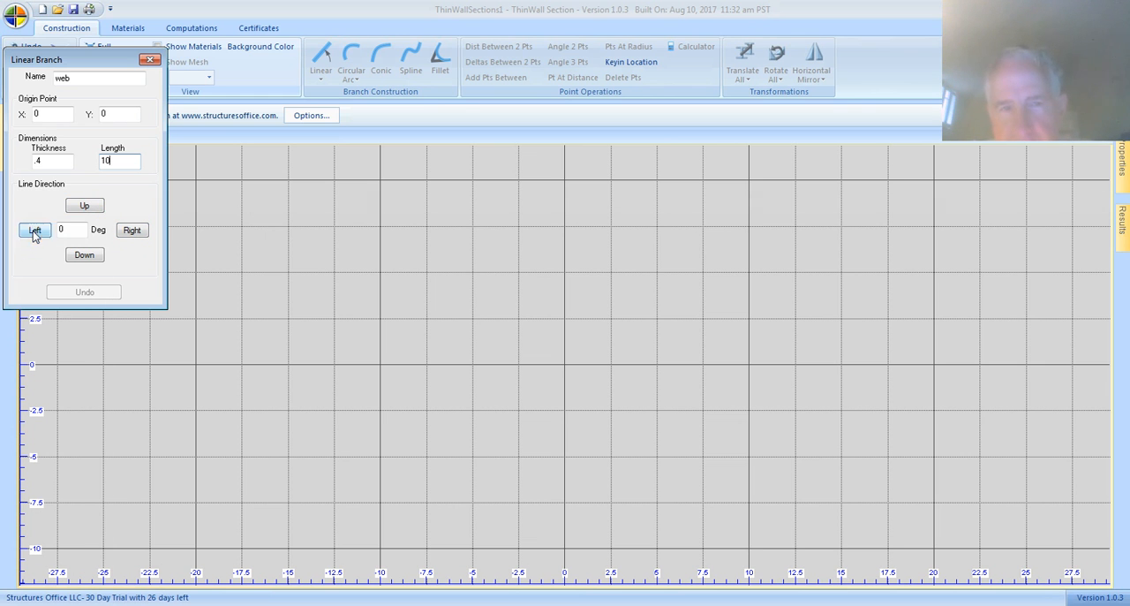
left_click(83, 256)
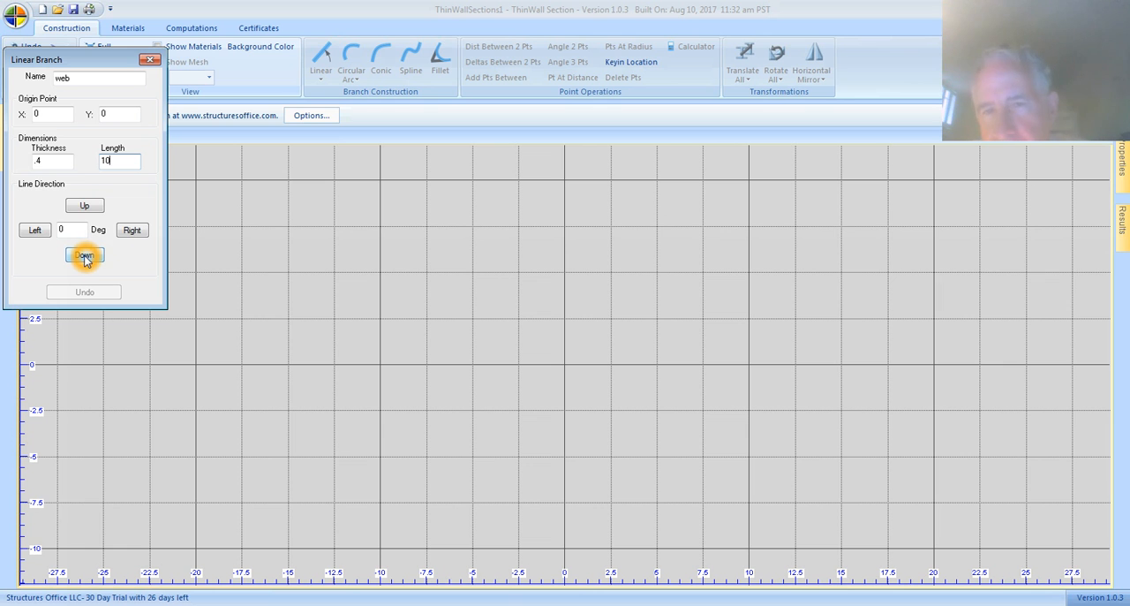
left_click(87, 208)
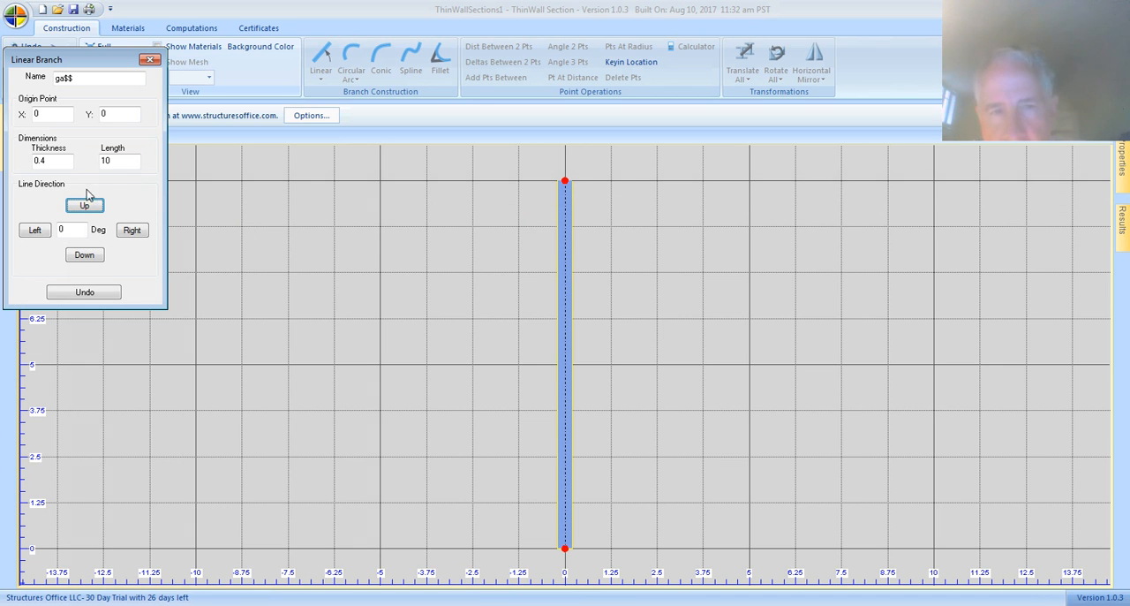
Step: Set the line direction angle to -10 degrees and name the next branch lowerRight
left_click(554, 247)
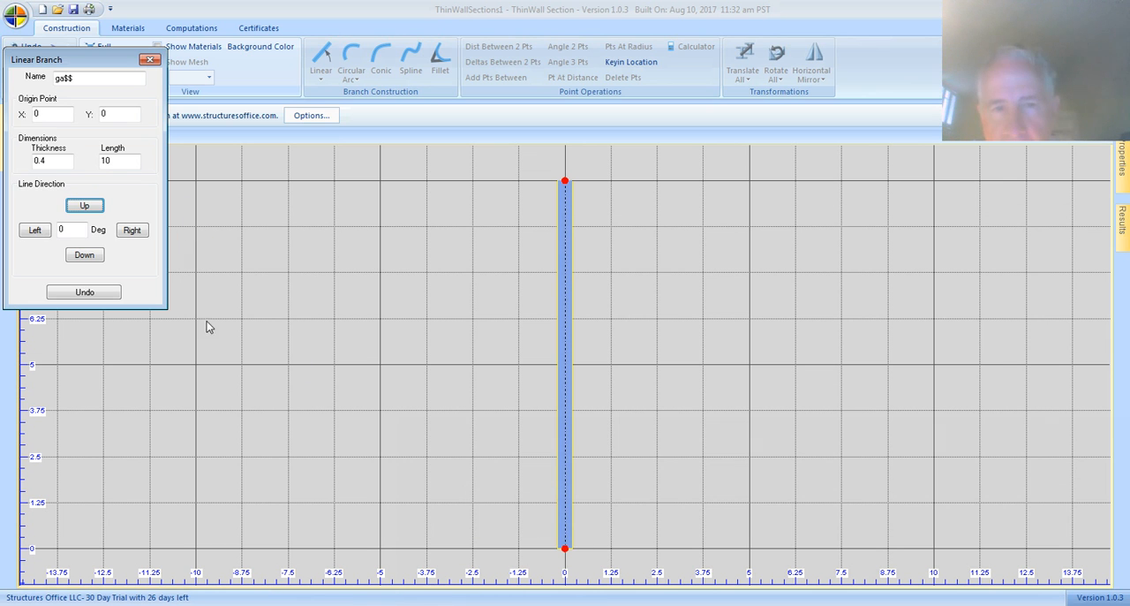
left_click(542, 528)
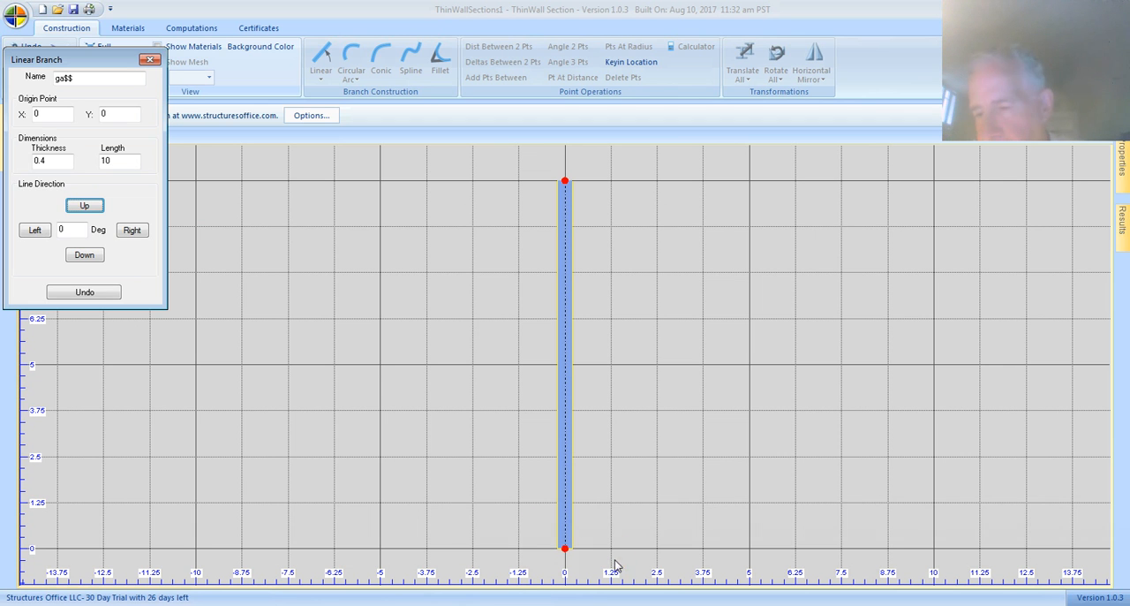
left_click(66, 230)
key("BackSpace")
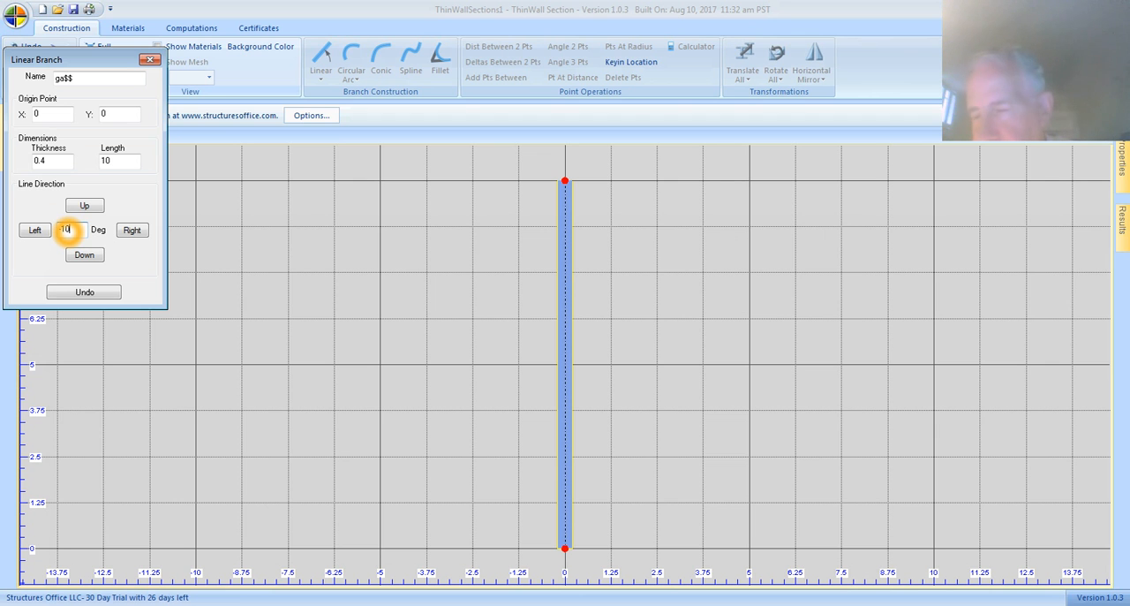
left_click(88, 257)
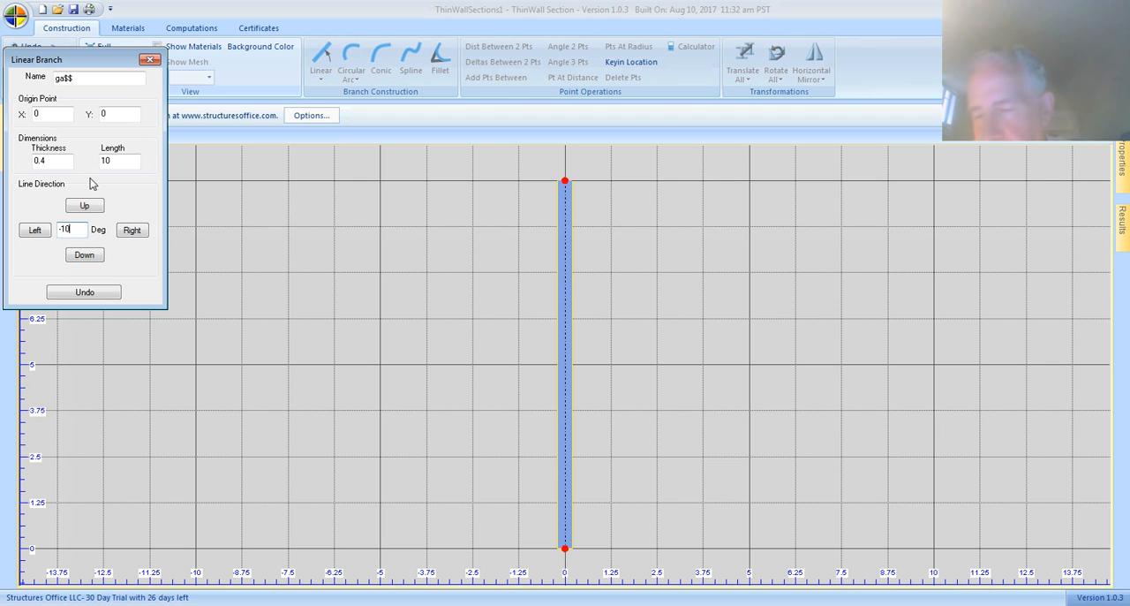
left_click(80, 78)
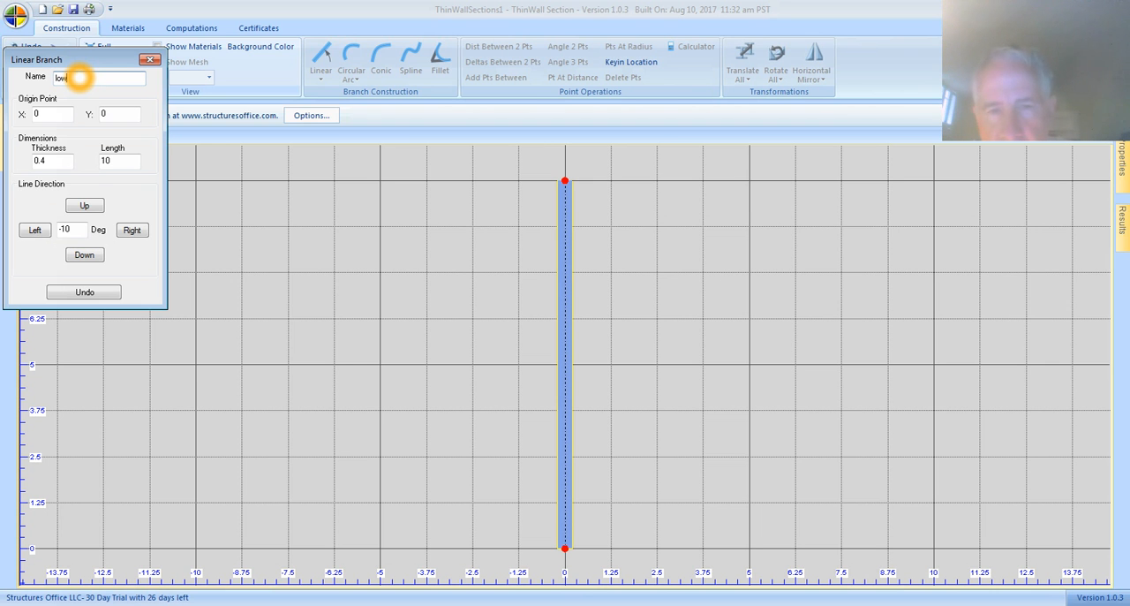
type("lowRight")
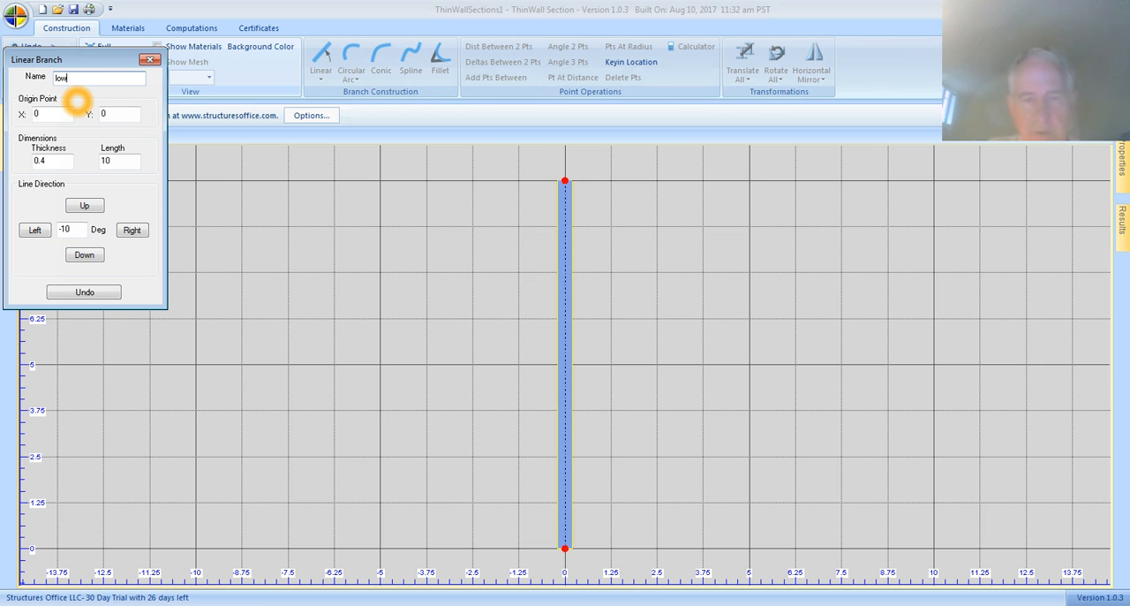
Step: Set the lowerRight branch's length to 4 and create it toward the right from the base of the web
left_click(96, 144)
left_click(82, 165)
left_click(115, 162)
key("BackSpace")
key("BackSpace")
left_click(139, 226)
left_click(136, 230)
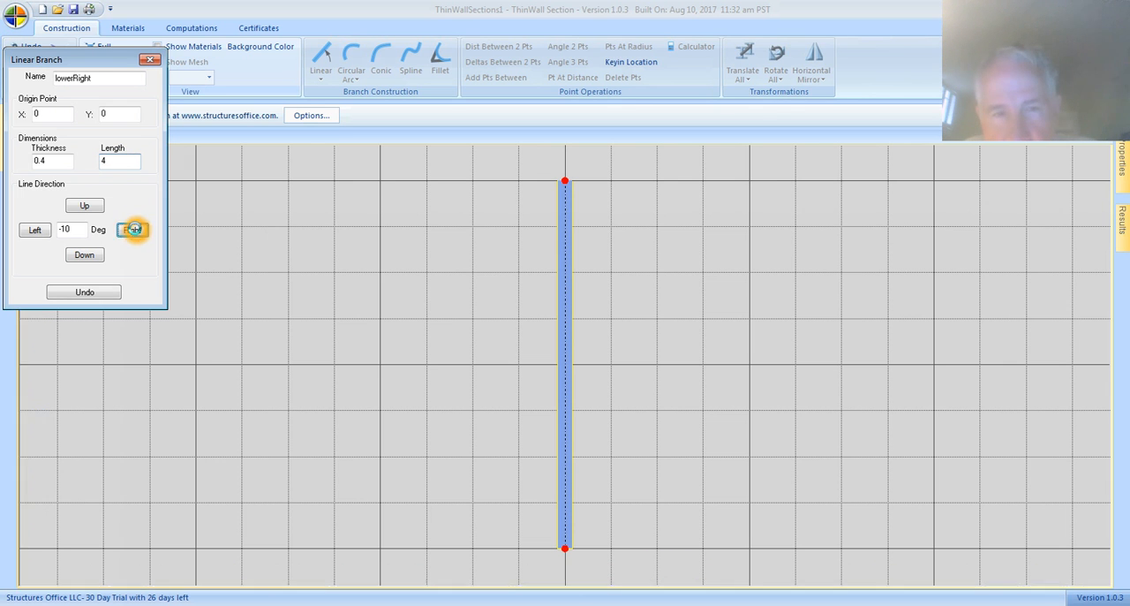
left_click(36, 231)
left_click(38, 233)
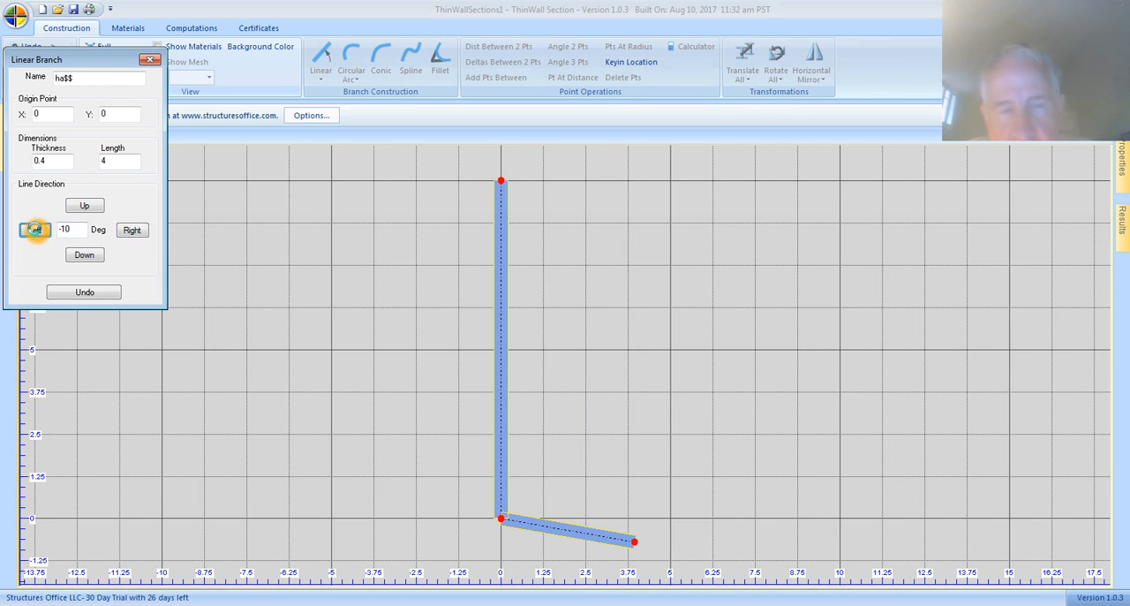
left_click(84, 292)
Step: Name the next branch lowerLeft and create it toward the left from the base of the web
left_click(79, 77)
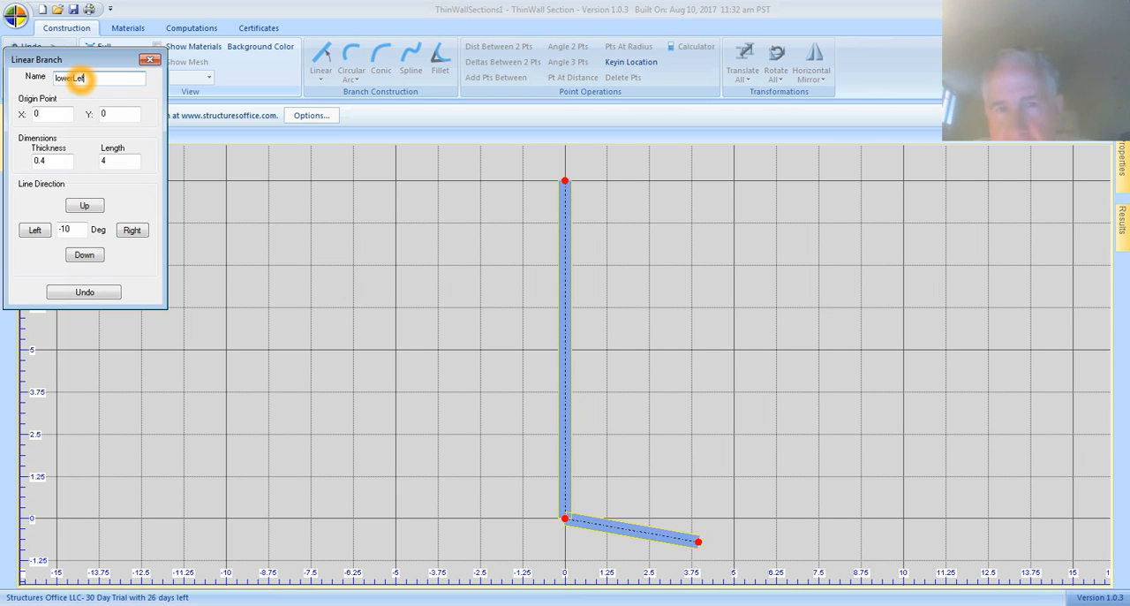
left_click(35, 230)
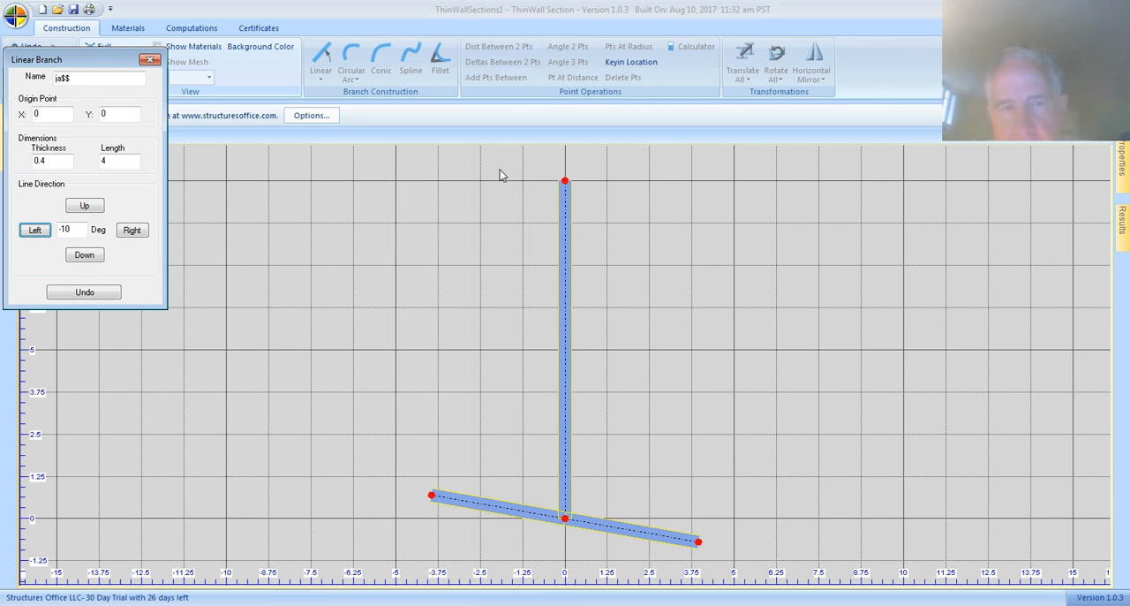
Step: Set the line direction to 10 degrees and create a branch named upperRight from the web's upper end toward the right
left_click(568, 184)
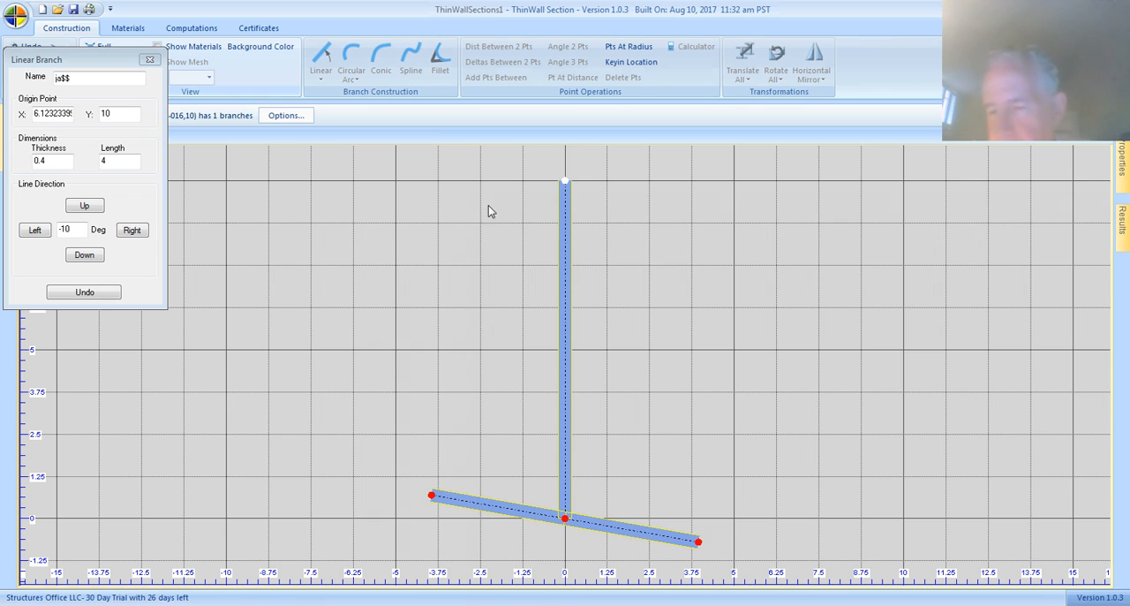
left_click(441, 209)
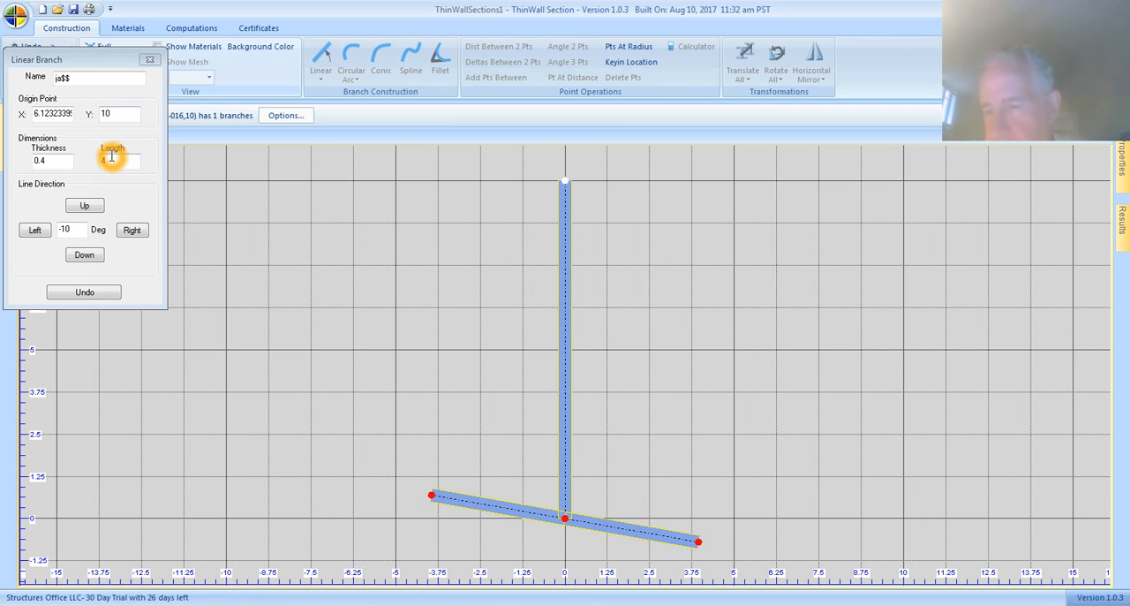
left_click(70, 229)
left_click(74, 228)
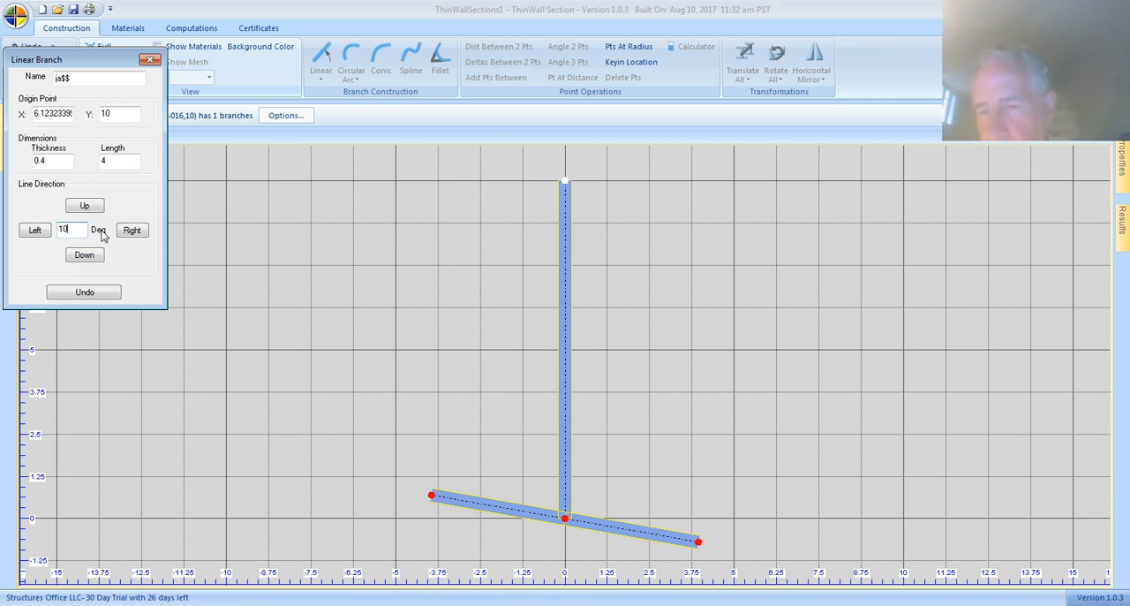
left_click(75, 77)
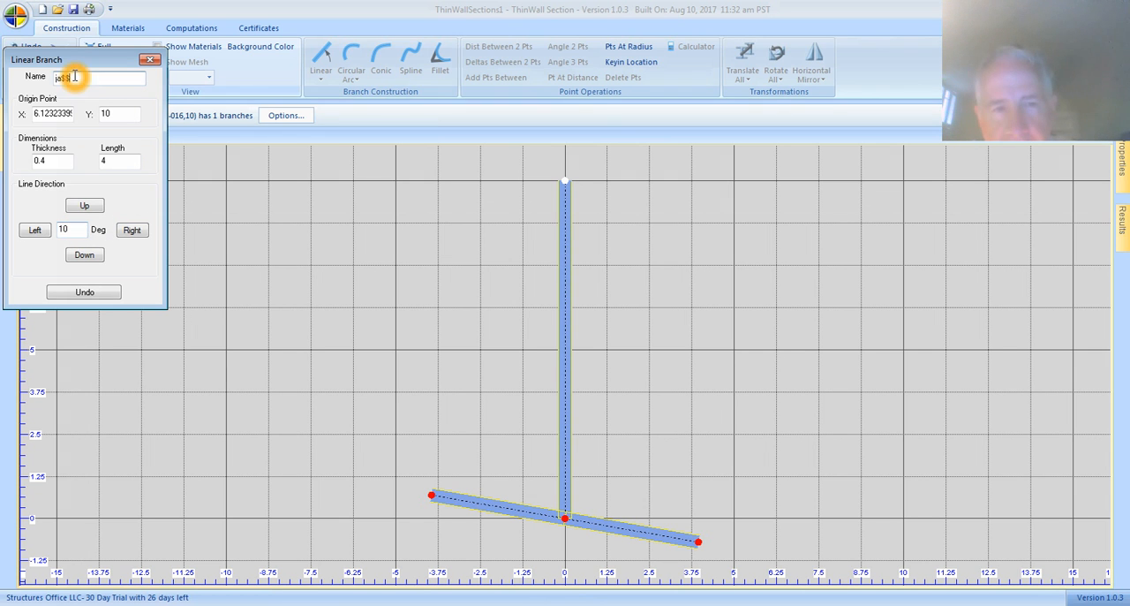
type("upperRight")
left_click(128, 229)
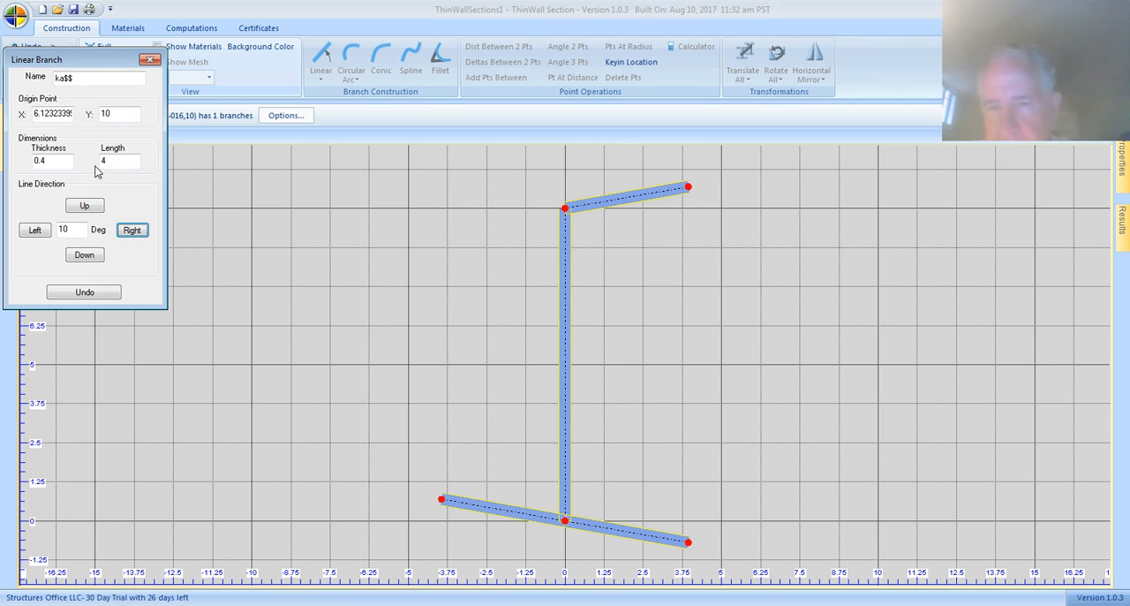
Step: Name the next branch upperLeft, create it toward the left from the web's upper end, and finish linear branch creation
double_click(81, 77)
type("up")
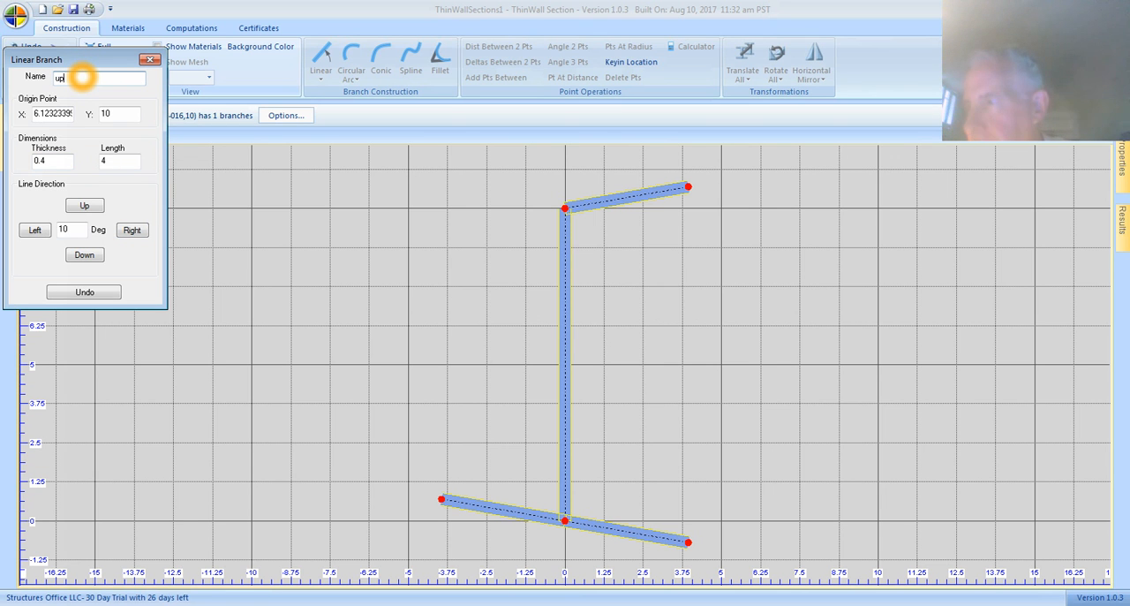
type("perLeft")
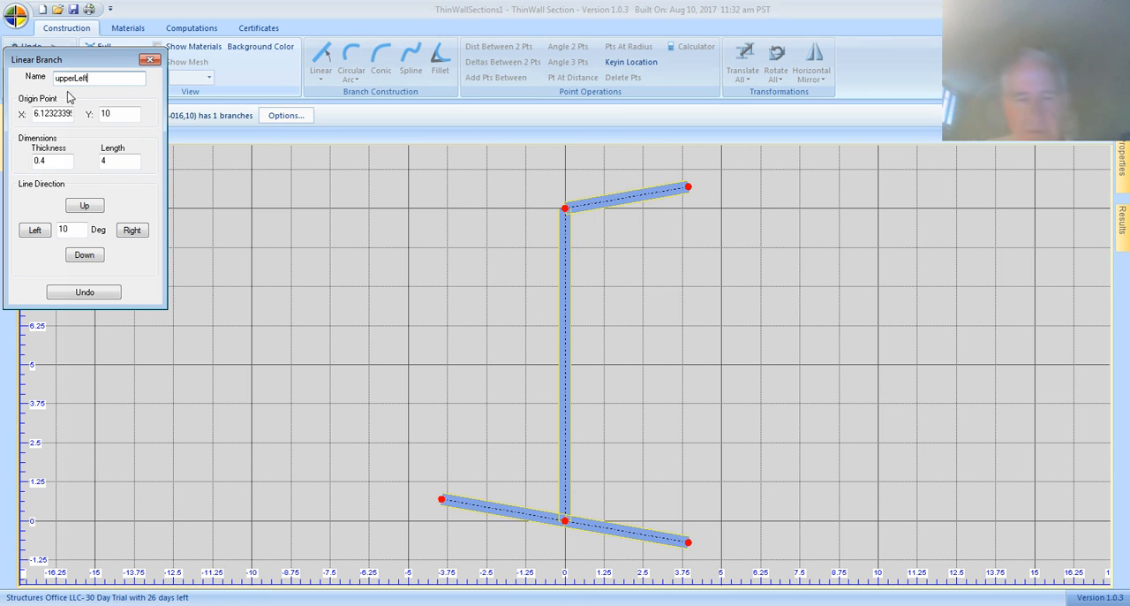
left_click(33, 230)
left_click(128, 62)
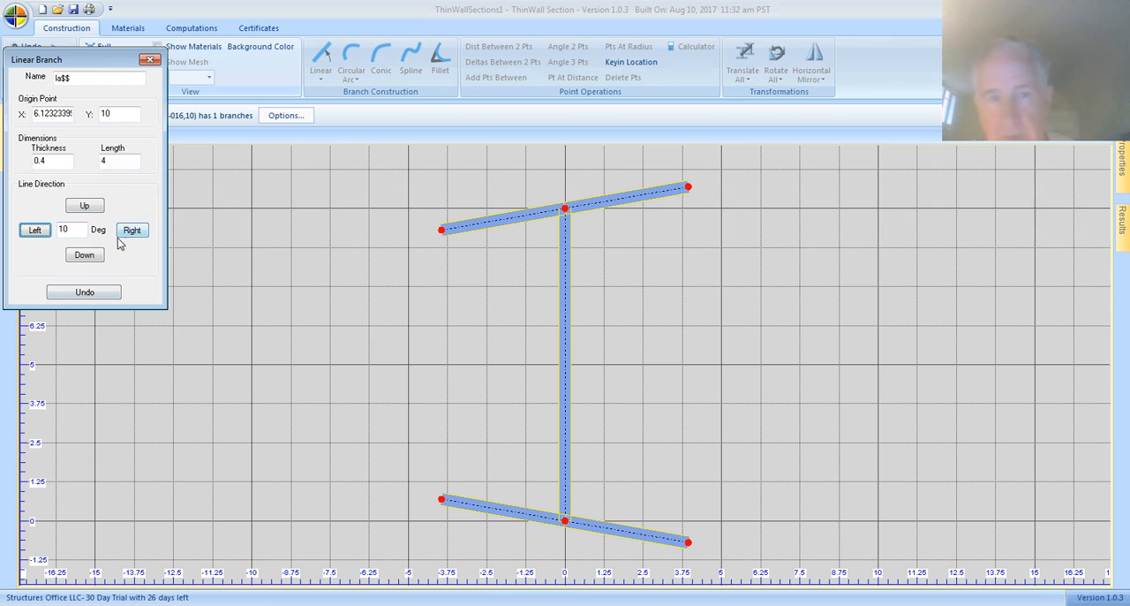
mouse_move(53, 63)
left_mouse_down()
mouse_move(50, 78)
mouse_move(68, 76)
mouse_move(62, 88)
mouse_move(76, 58)
left_mouse_up()
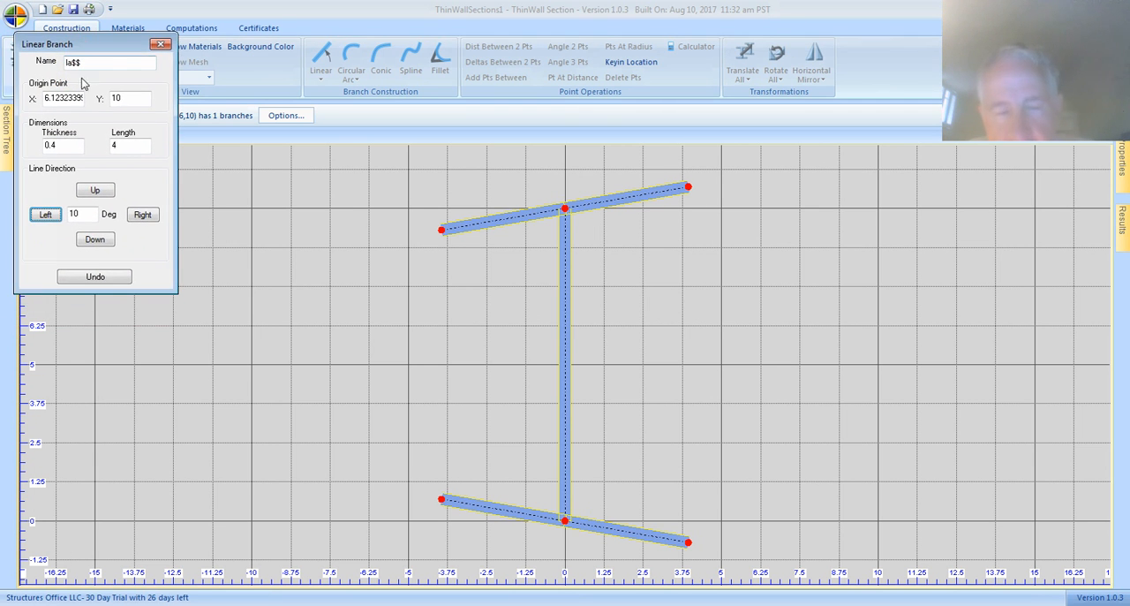
left_click(160, 44)
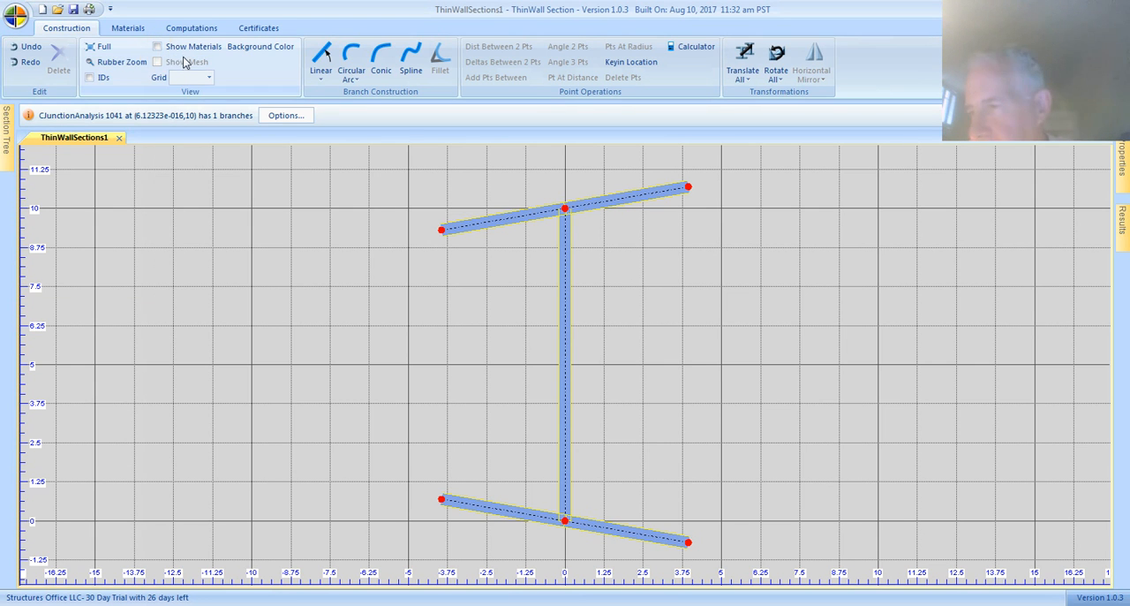
Step: Display the branch IDs and examine the junction at the web's upper end before returning to the full view
left_click(92, 78)
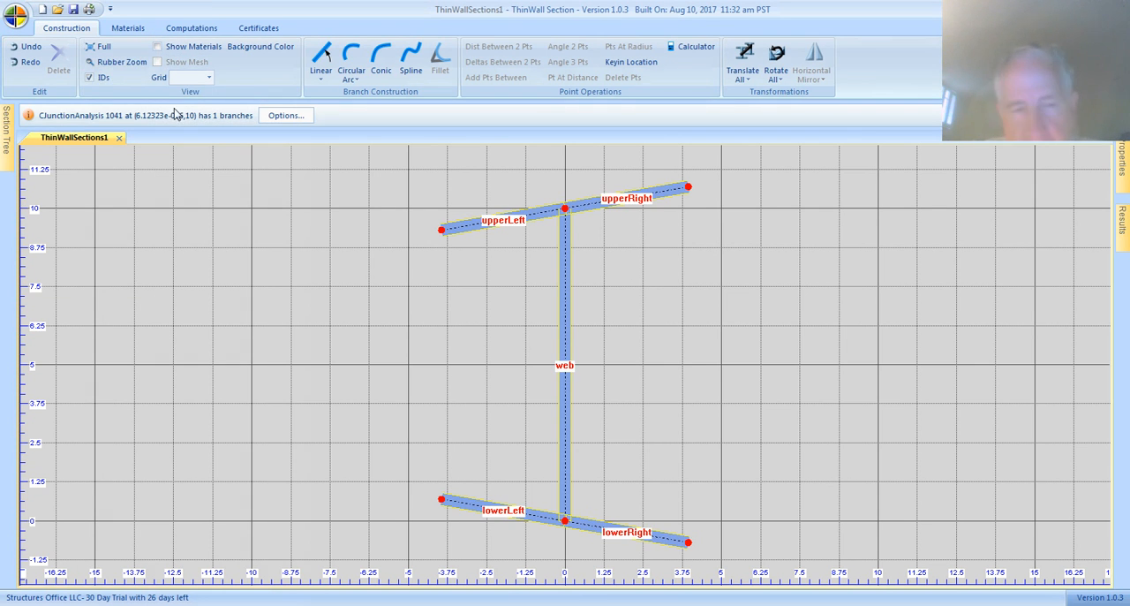
left_click(103, 70)
left_click(101, 77)
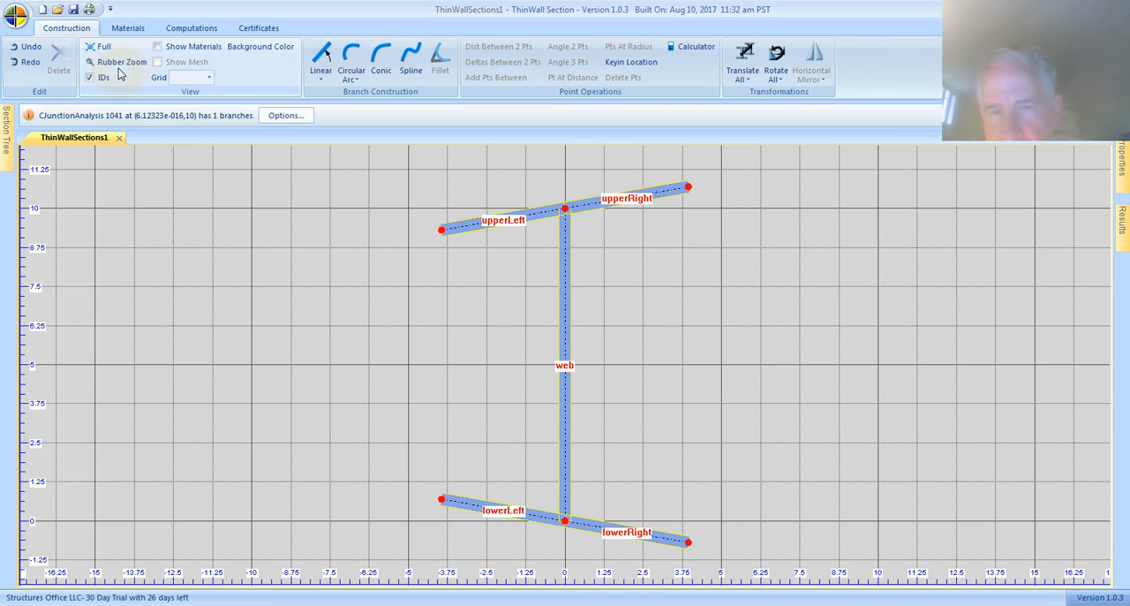
left_click_drag(450, 174, 763, 304)
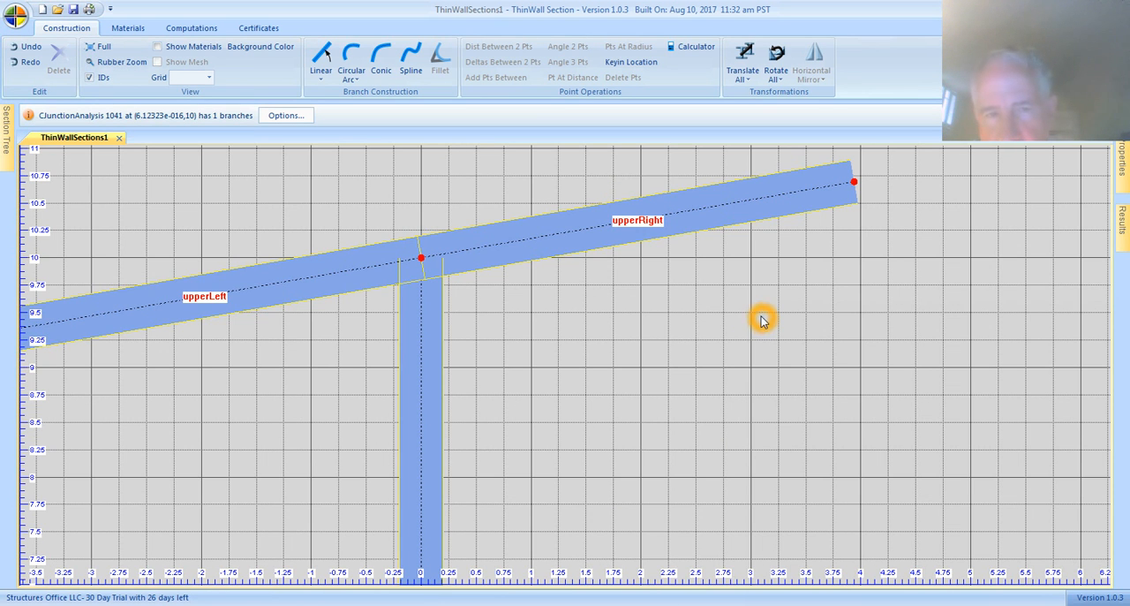
left_click(103, 49)
left_click(106, 55)
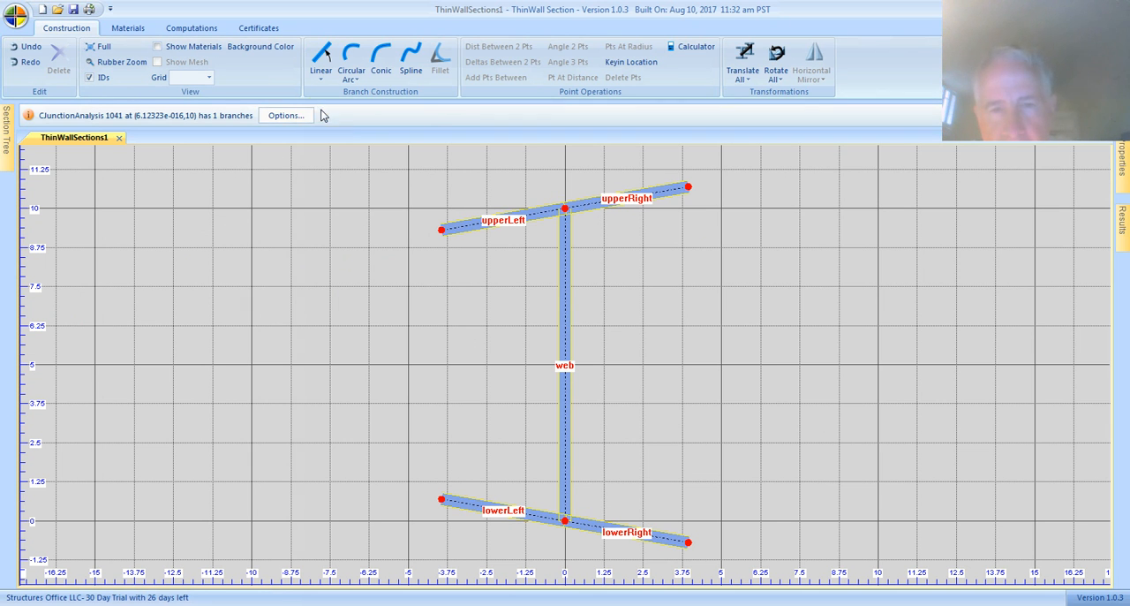
Step: Start a 2 Point Line branch with its first point at upperRight's outer end and second point at lowerRight's outer end
left_click(321, 78)
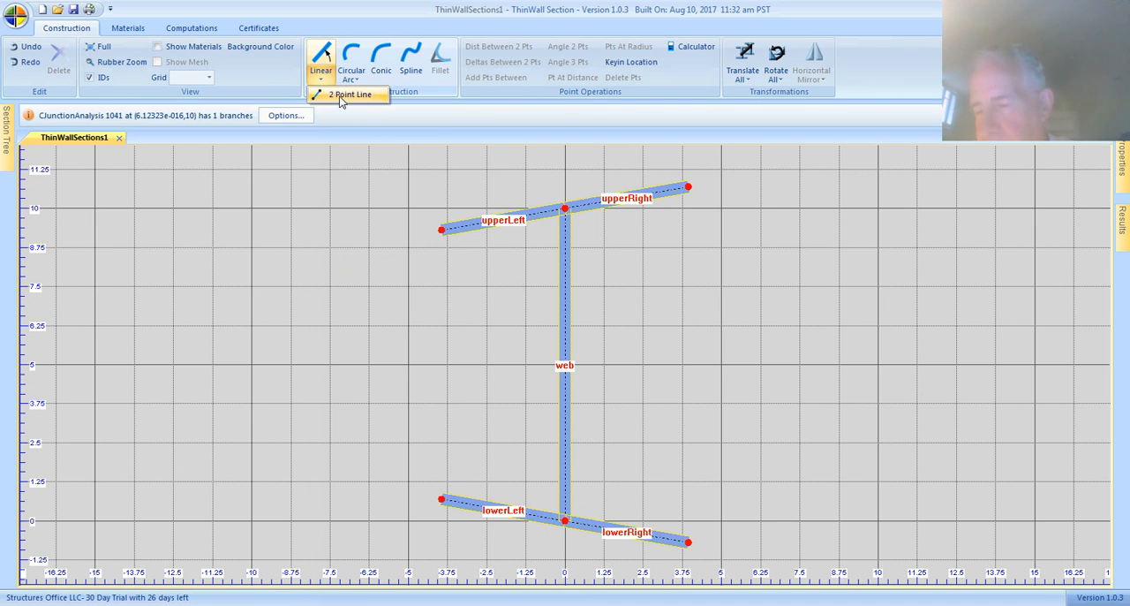
left_click(339, 98)
left_click(77, 78)
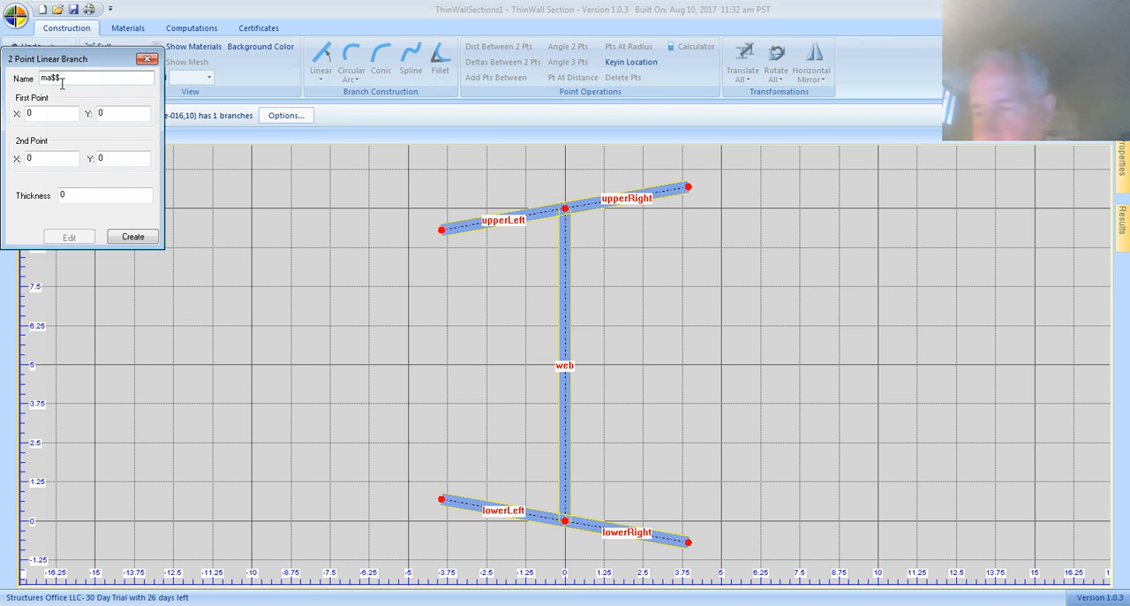
left_click(687, 188)
left_click(711, 275)
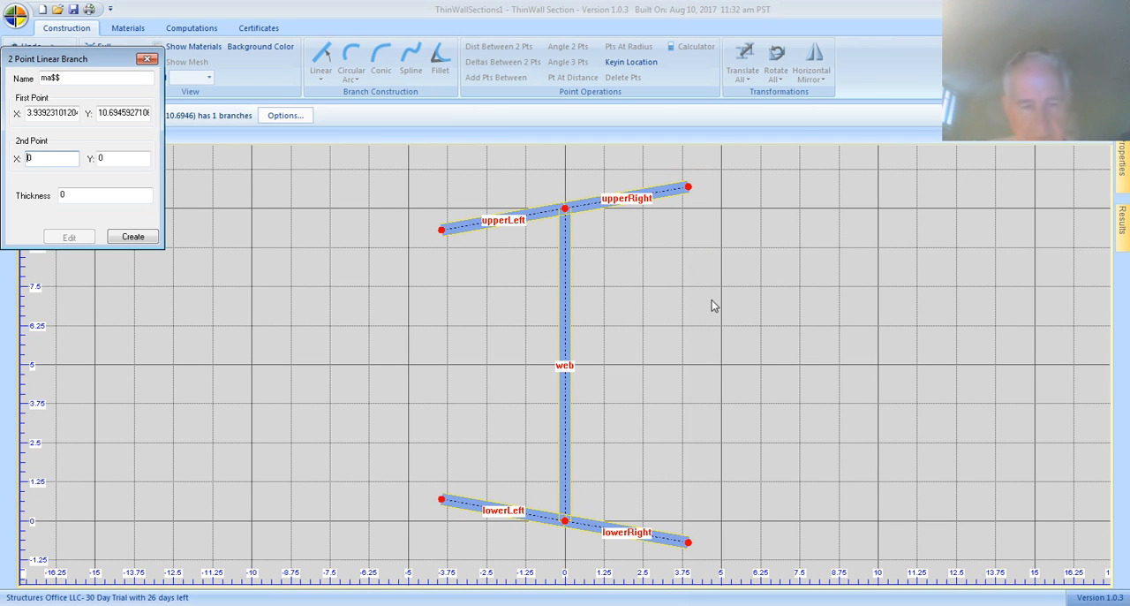
left_click(691, 400)
left_click(687, 541)
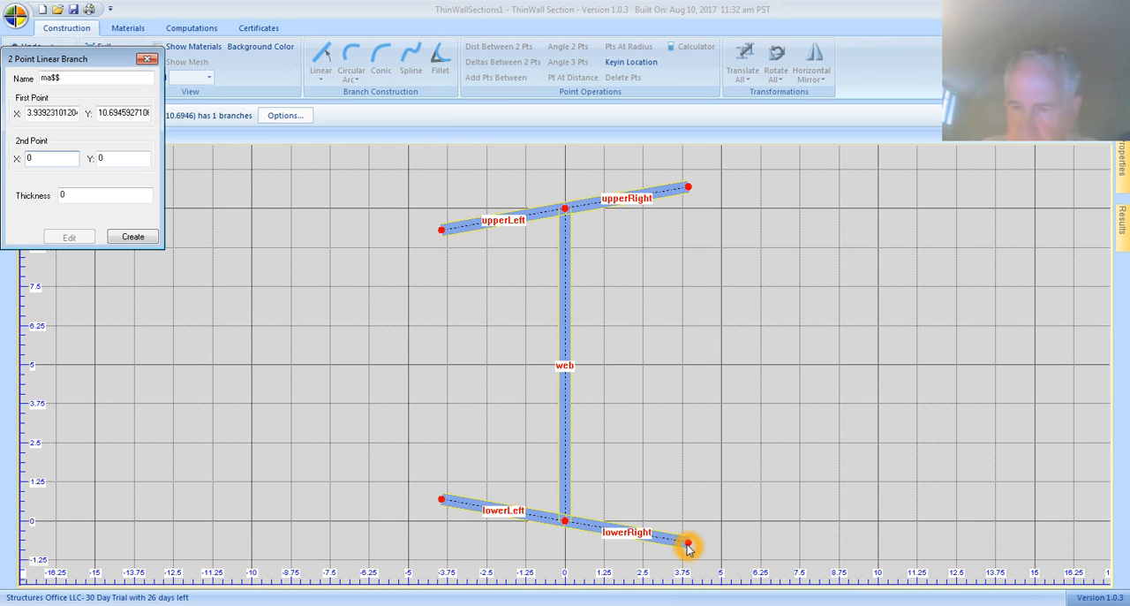
Step: Set the two-point branch's thickness to .3, create it, and finish the command
left_click(79, 198)
key("BackSpace")
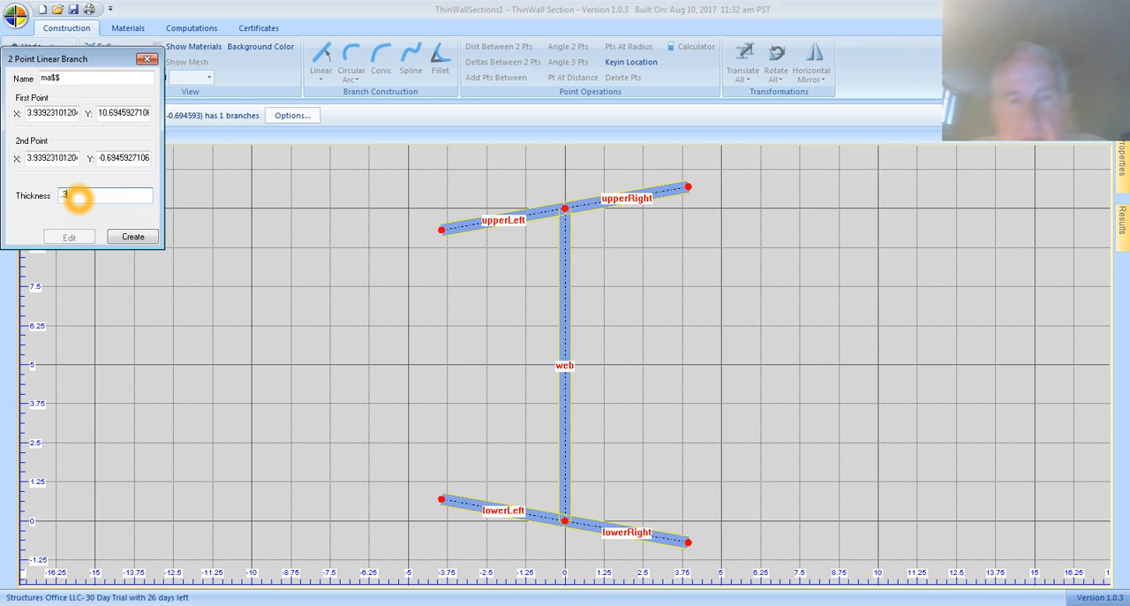
left_click(119, 239)
left_click(476, 304)
left_click(750, 292)
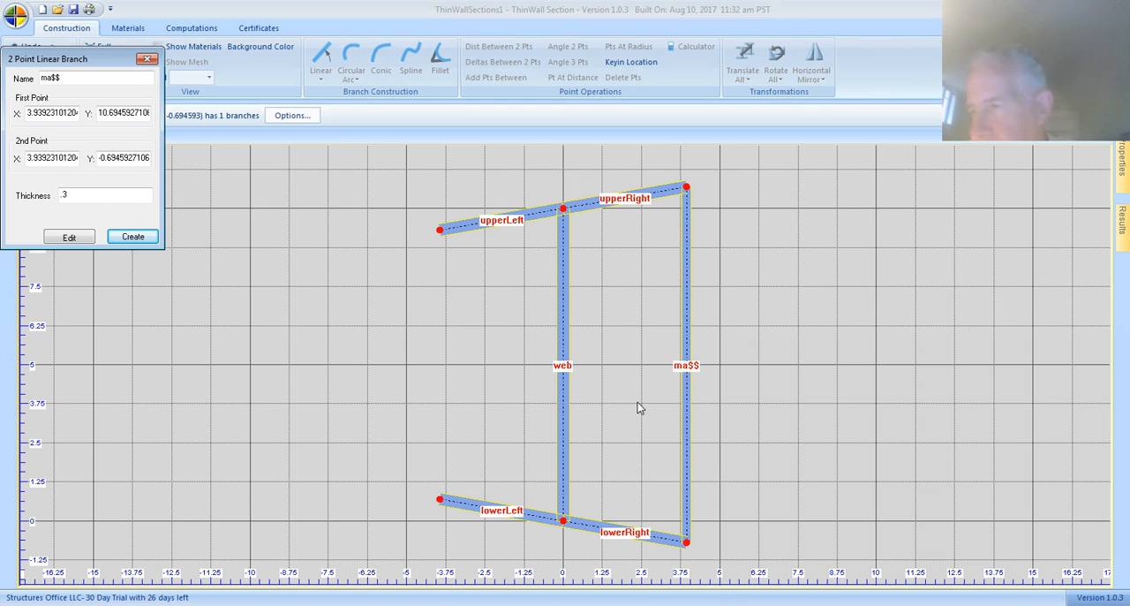
left_click(592, 254)
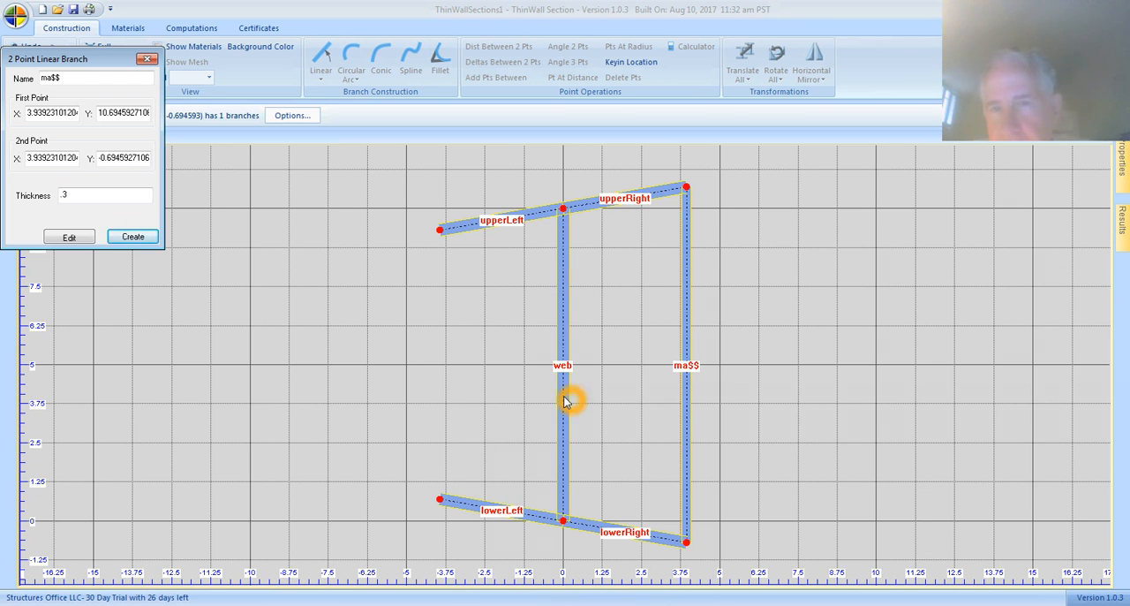
left_click(457, 512)
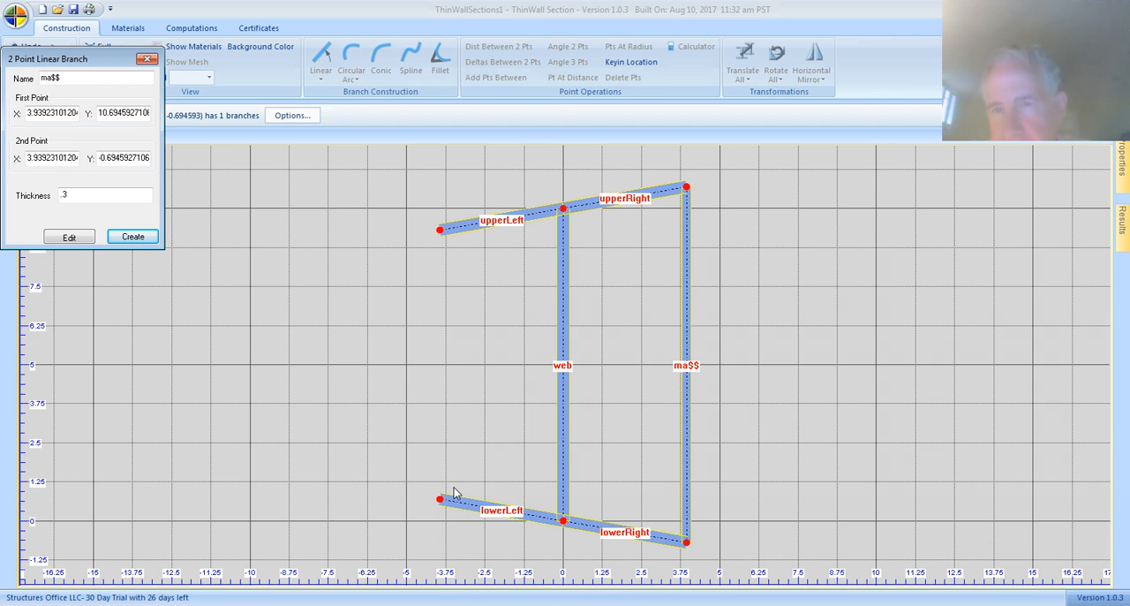
left_click(130, 236)
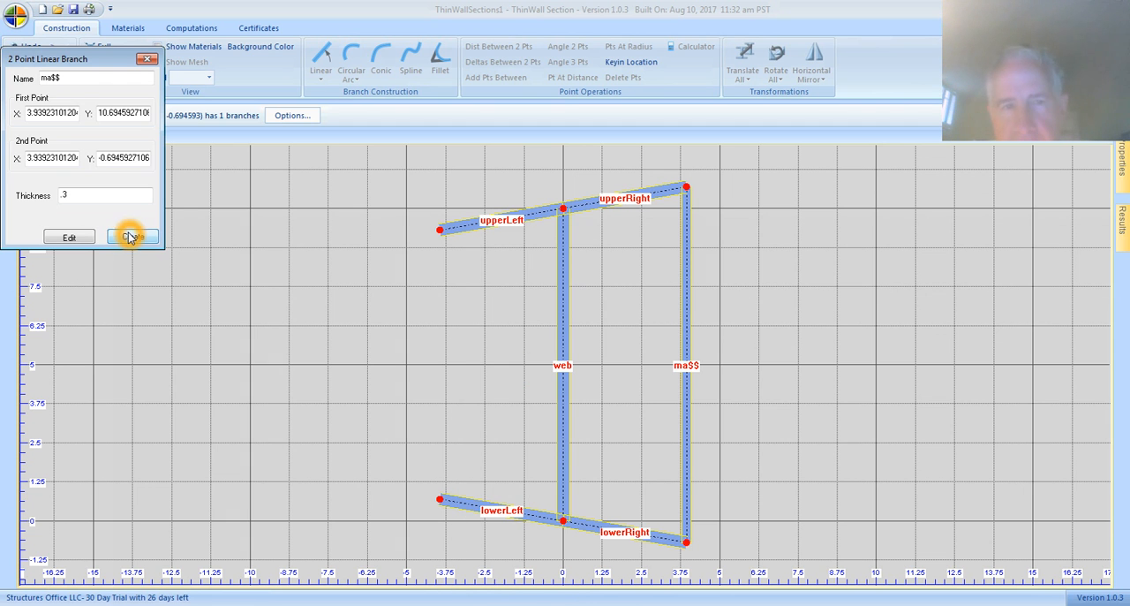
left_click(152, 61)
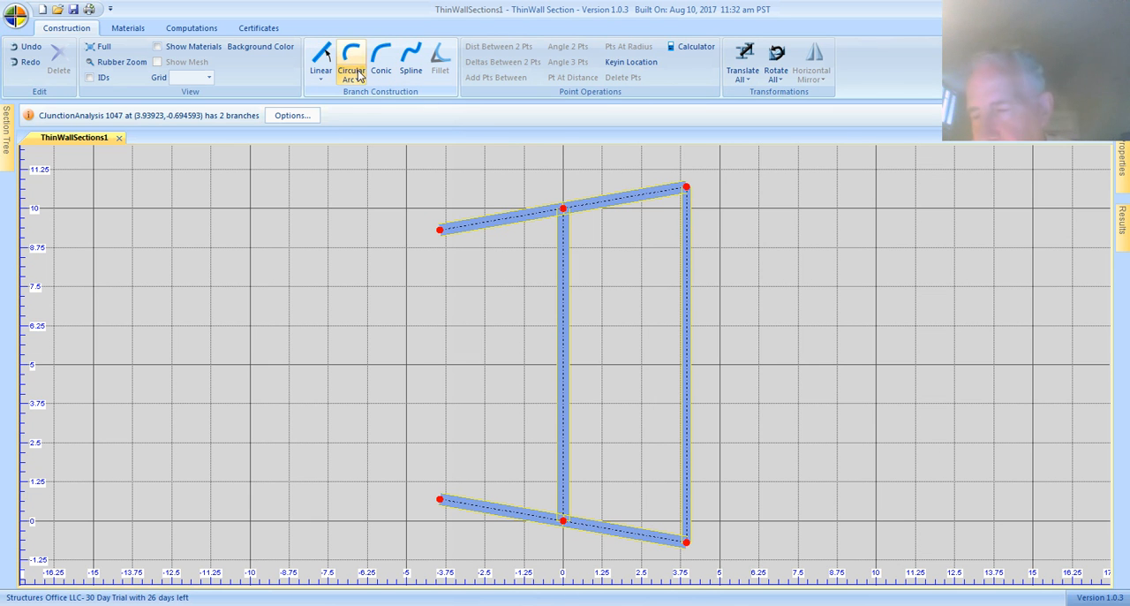
Step: Start a Circular Arc branch and review its name, center point, angle and thickness settings
left_click(349, 61)
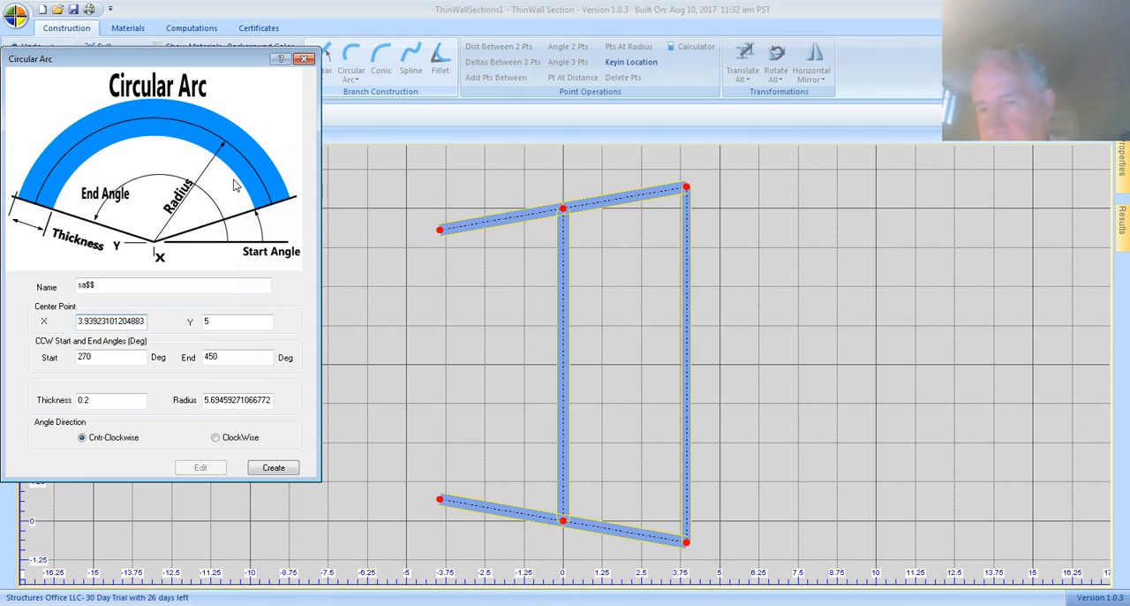
left_click(100, 287)
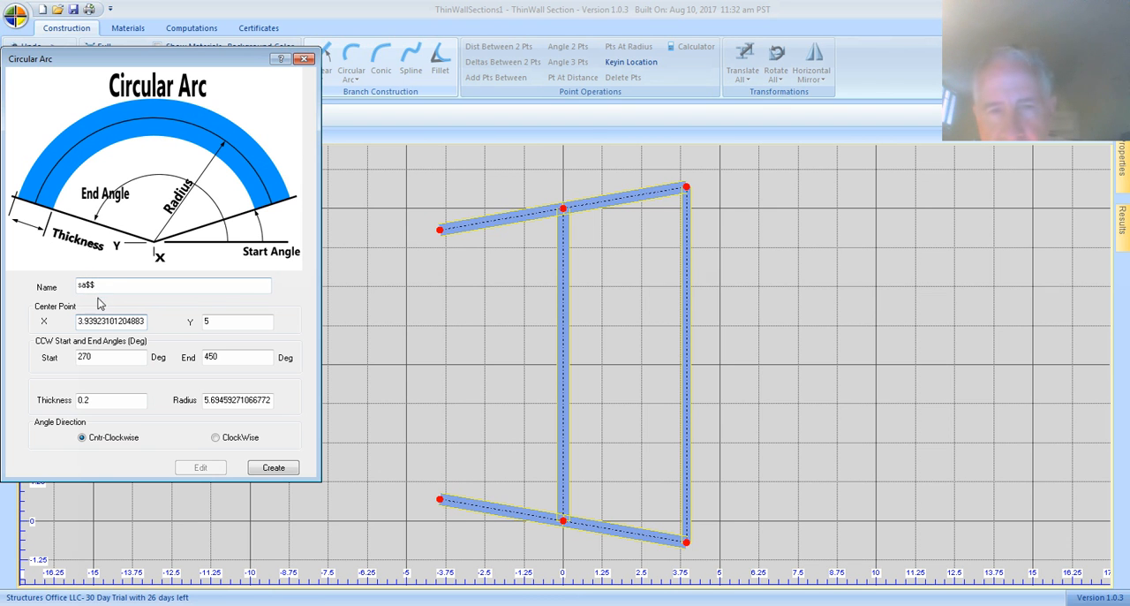
left_click(128, 354)
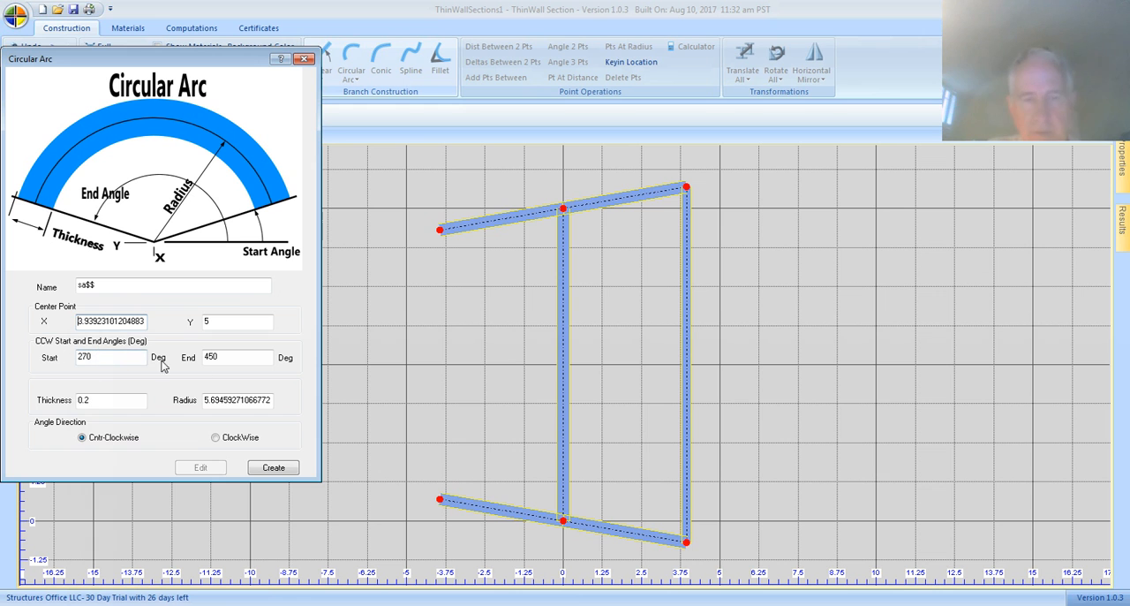
left_click(240, 364)
left_click(96, 406)
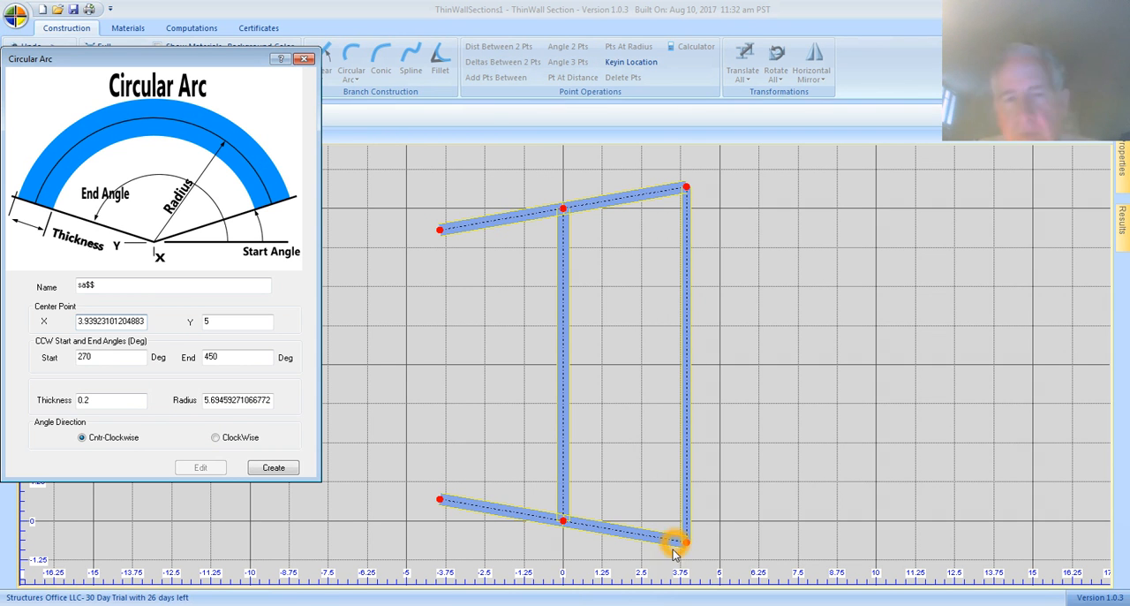
Step: Add a point midway between the outer ends of the upperRight and lowerRight branches
left_click(686, 188)
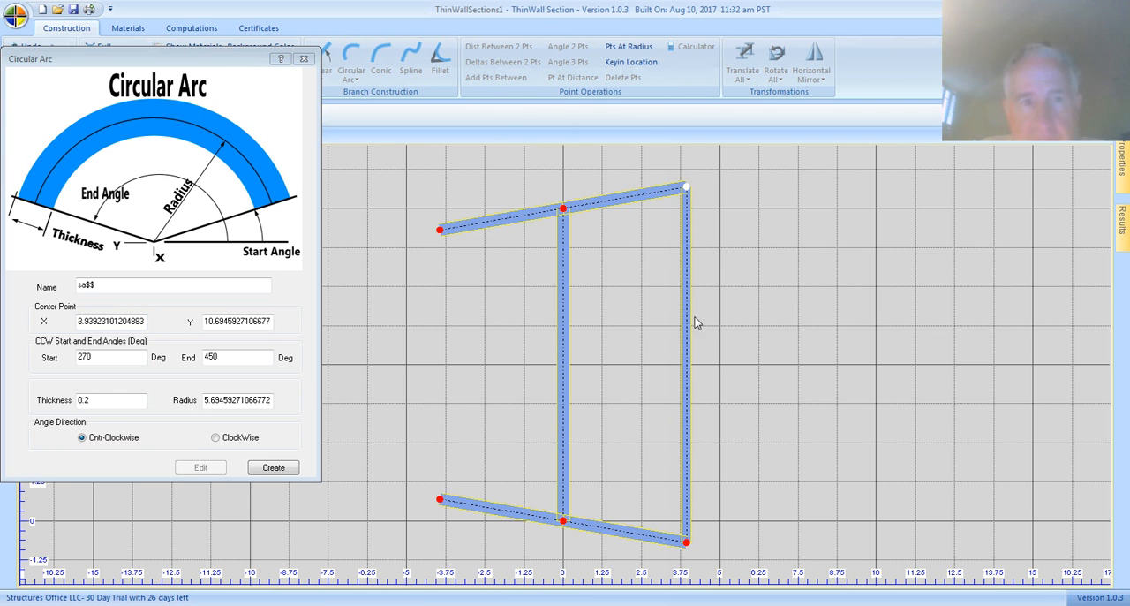
left_click(686, 541)
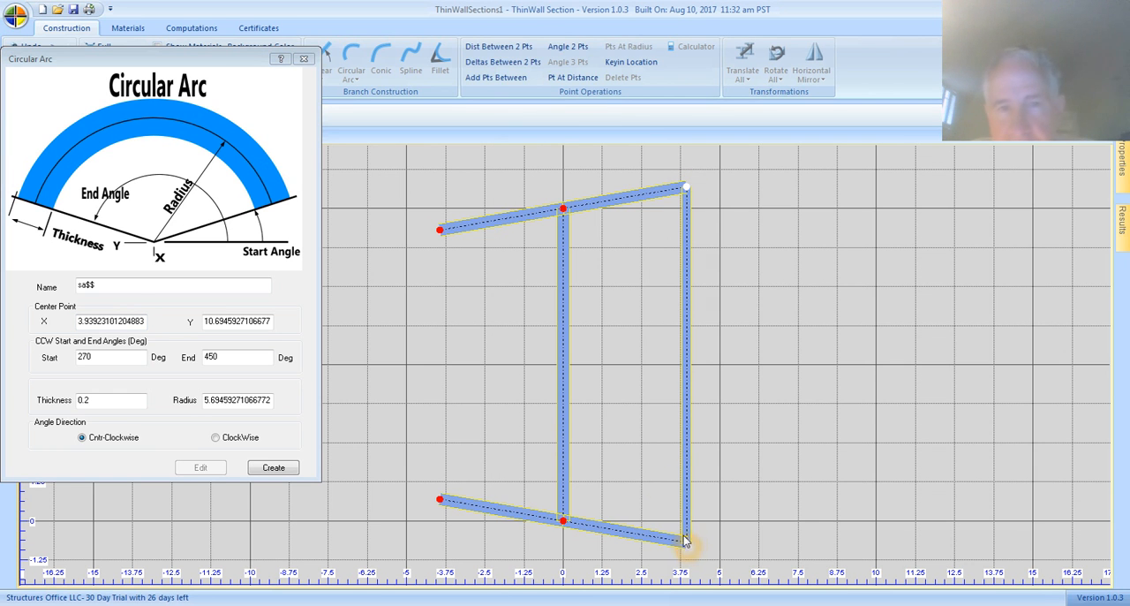
left_click(505, 79)
left_click(524, 298)
left_click(626, 336)
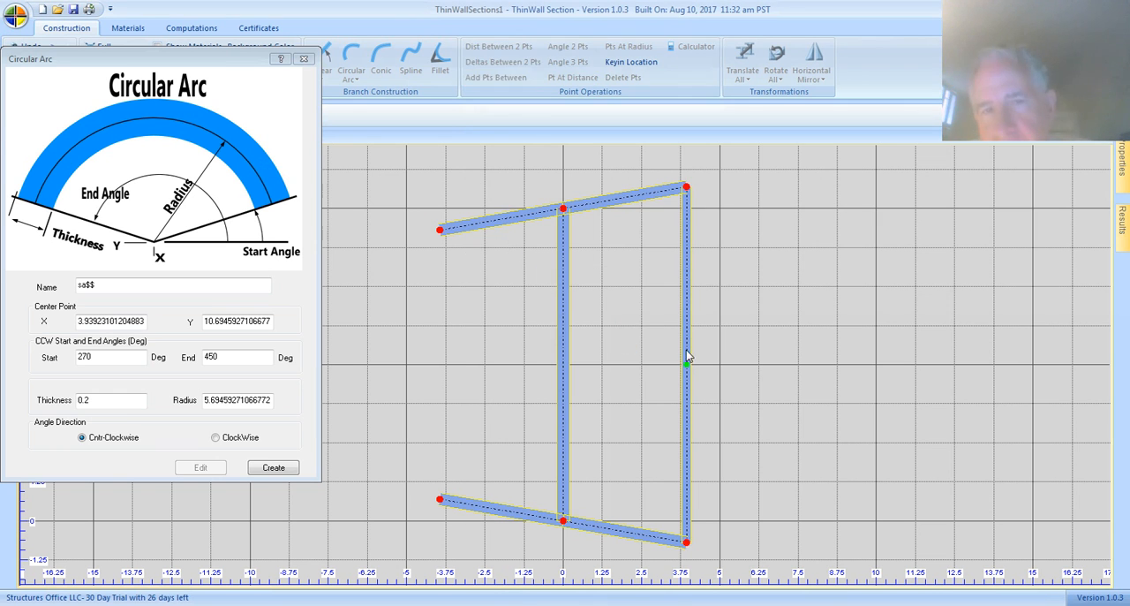
Step: Set the circular arc's center to the added midpoint on the vertical branch joining the flanges, at X 3.93923101204883, Y 5
left_click(687, 366)
left_click(684, 188)
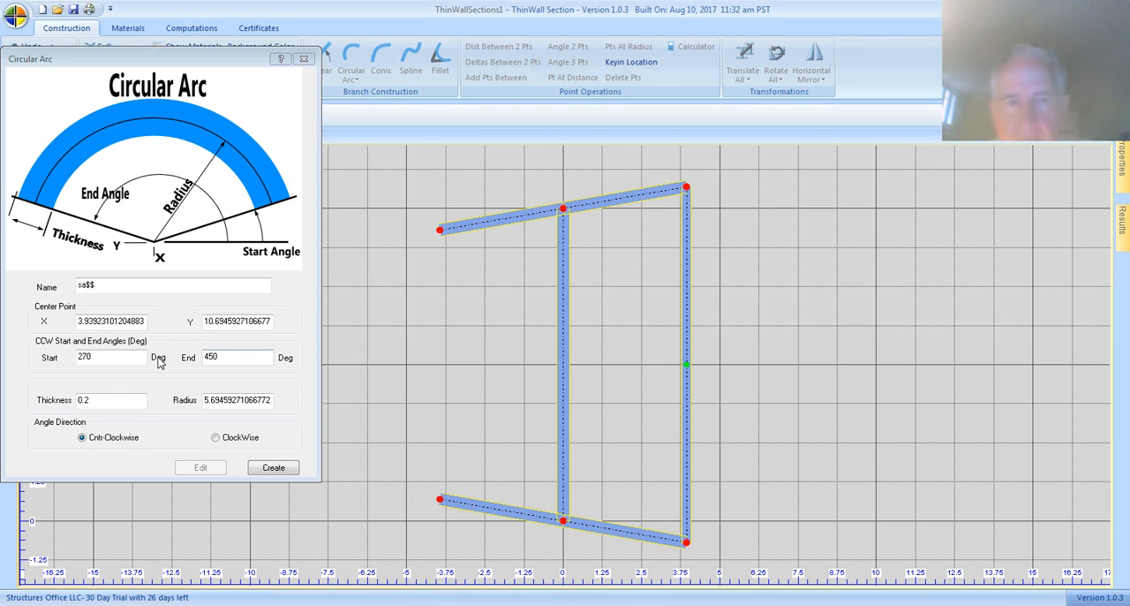
left_click(339, 354)
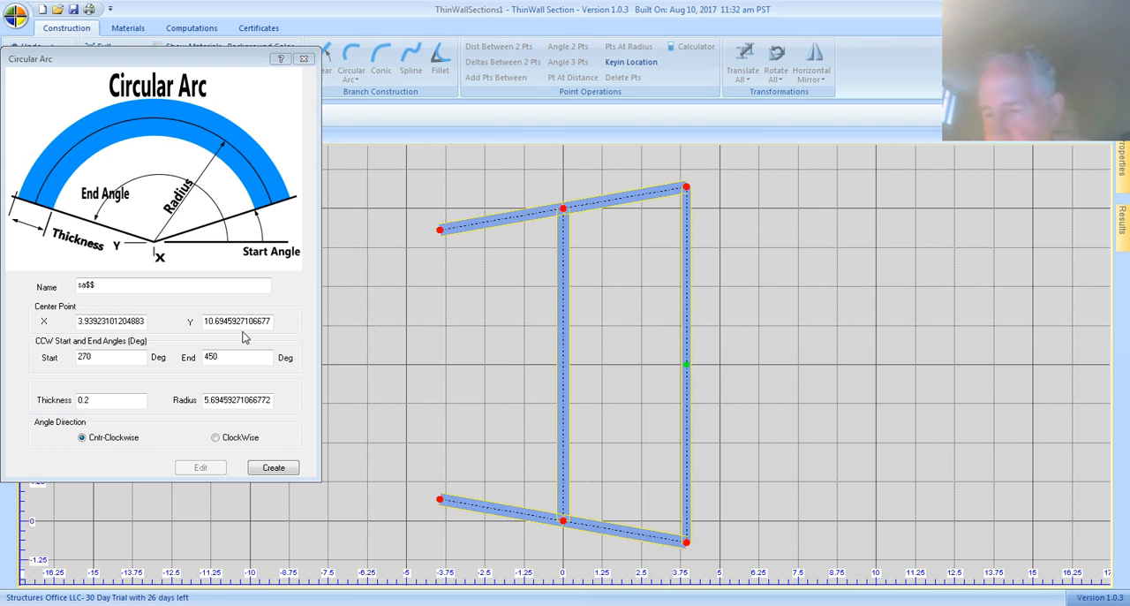
left_click(89, 321)
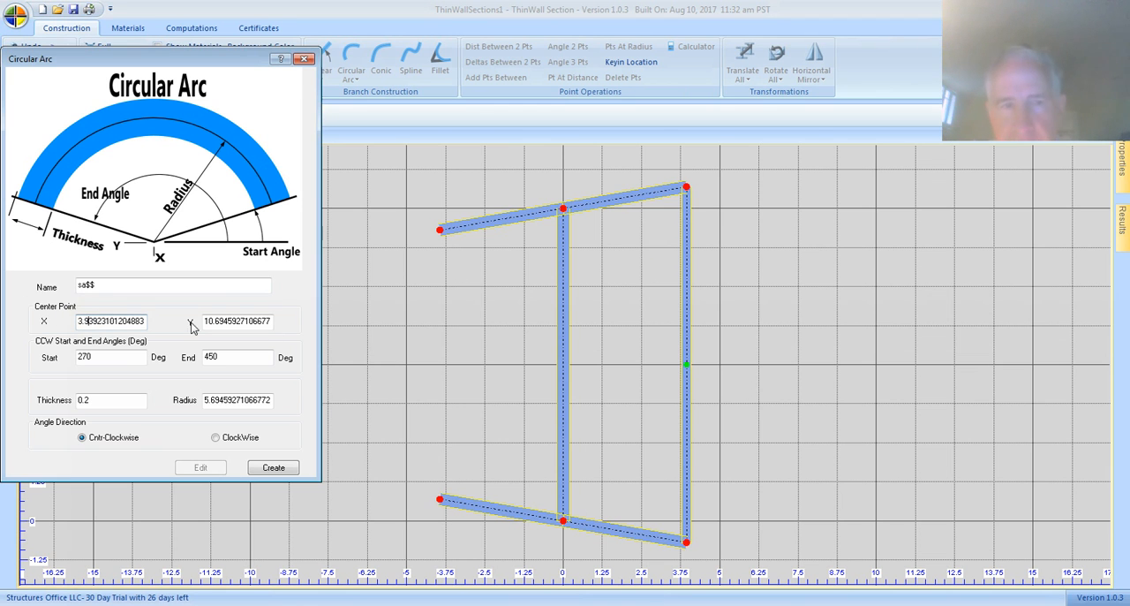
left_click(689, 364)
left_click(137, 337)
left_click(196, 317)
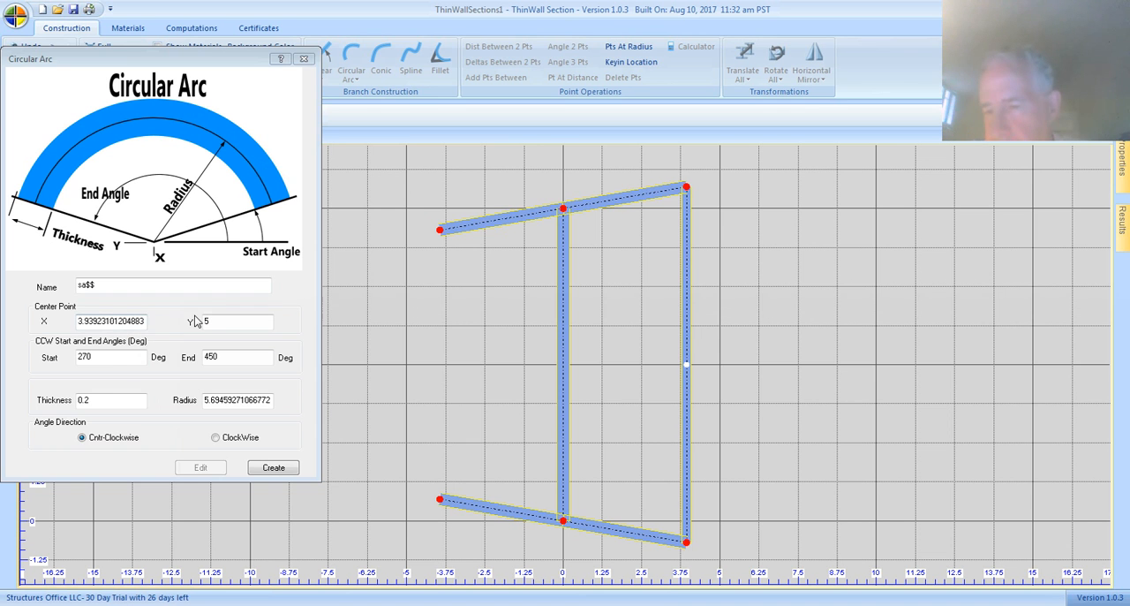
Step: Set the circular arc's end angle to 90 degrees for a sweep starting at 270 degrees
left_click(85, 359)
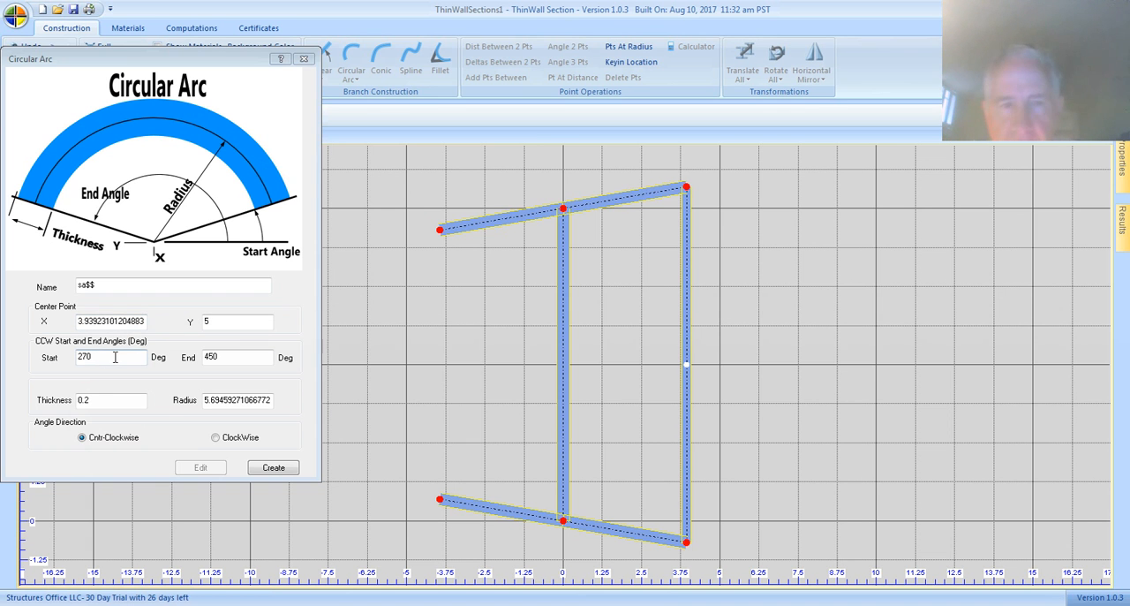
left_click(684, 539)
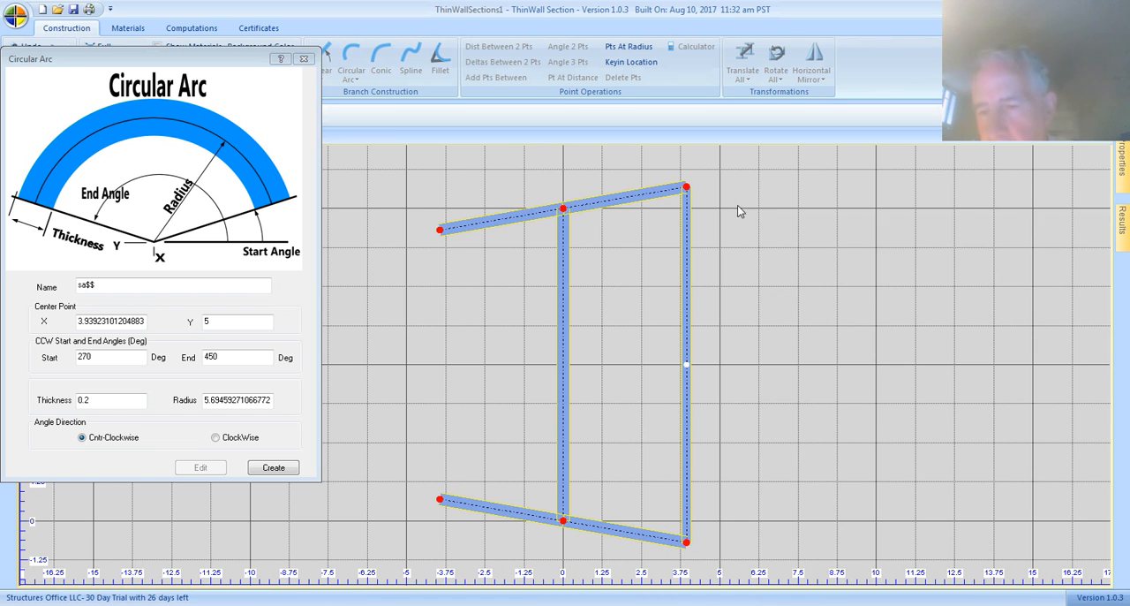
left_click(252, 357)
key("BackSpace")
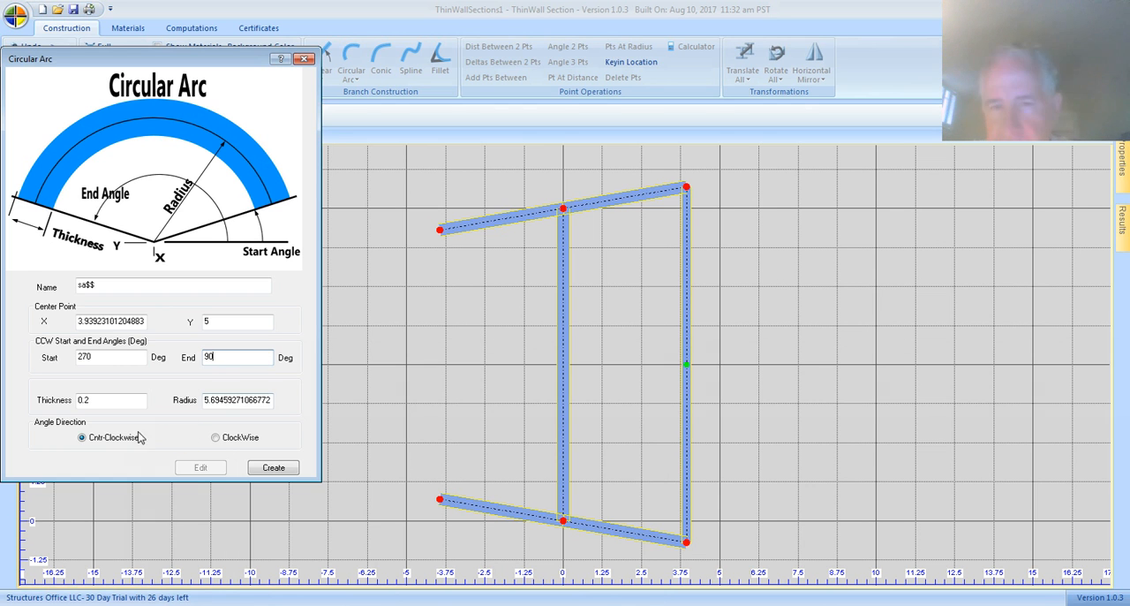
left_click(118, 403)
Step: Define the circular arc's radius from the closing branch's midpoint to its lower end, and create the counter-clockwise arc
left_click(225, 406)
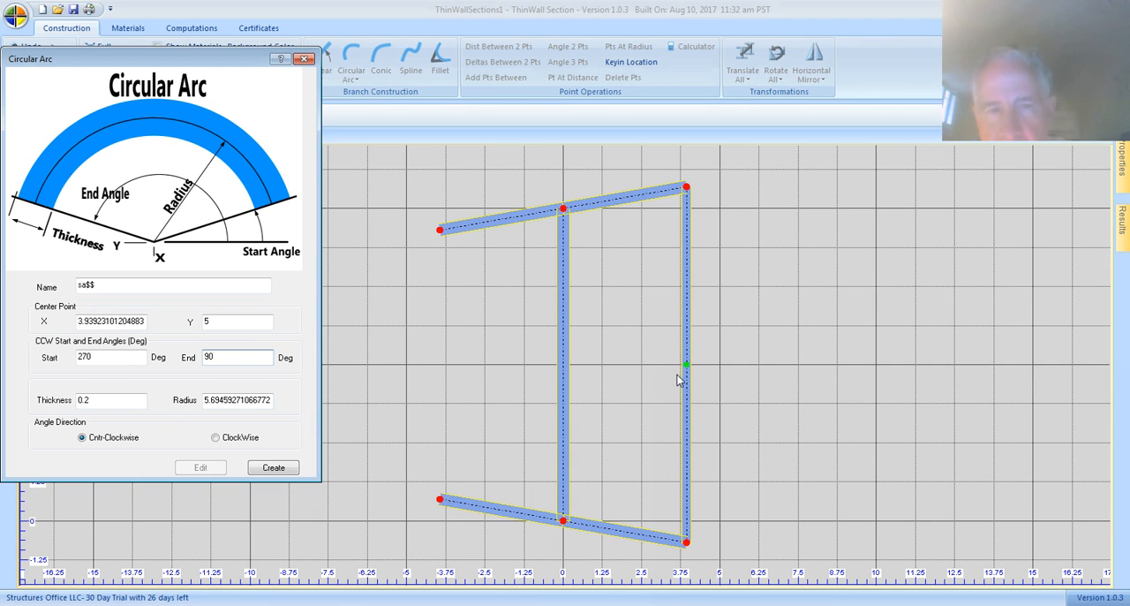
left_click(251, 403)
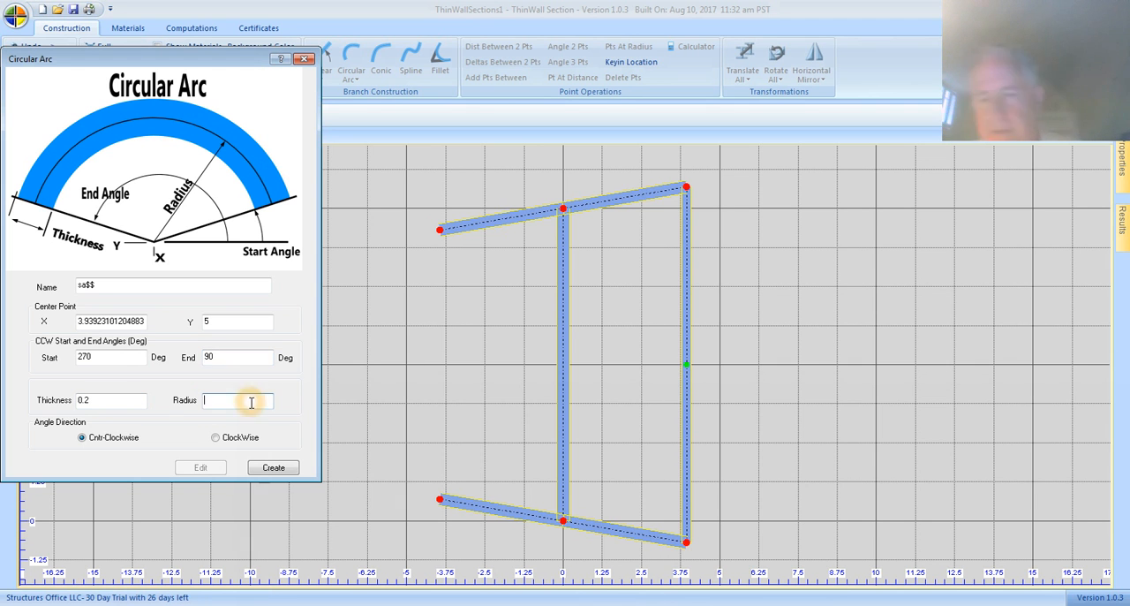
left_click(685, 365)
left_click(685, 542)
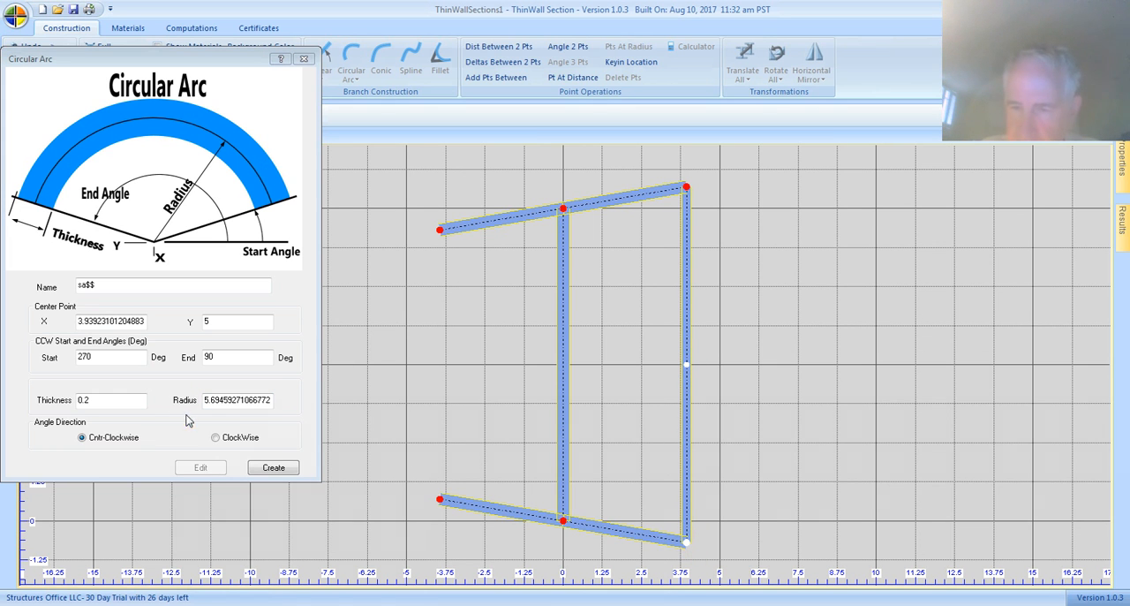
left_click(226, 406)
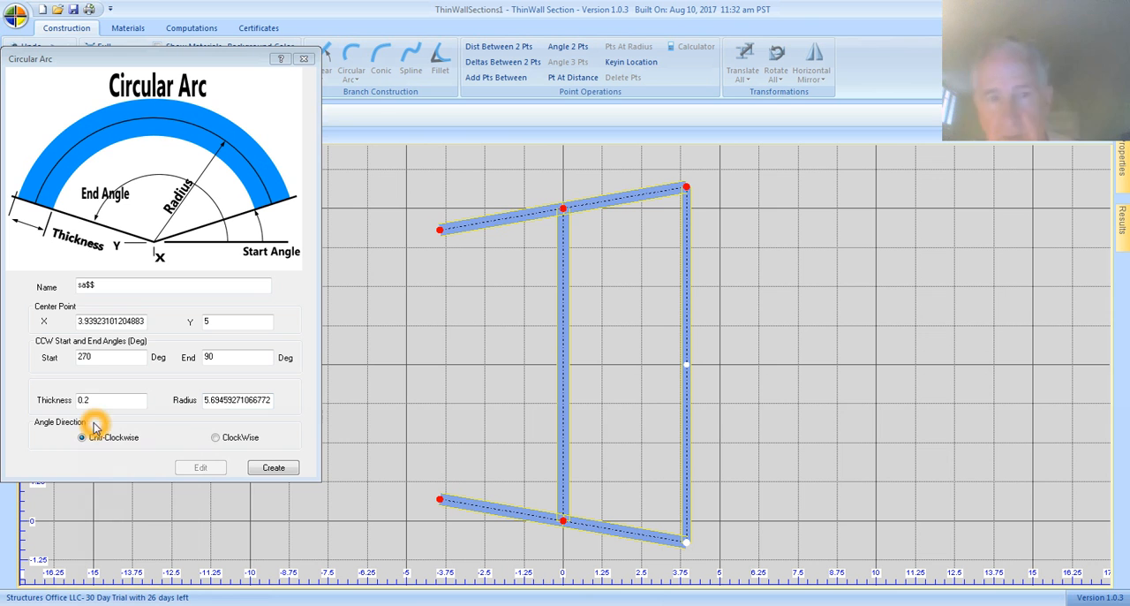
left_click(276, 466)
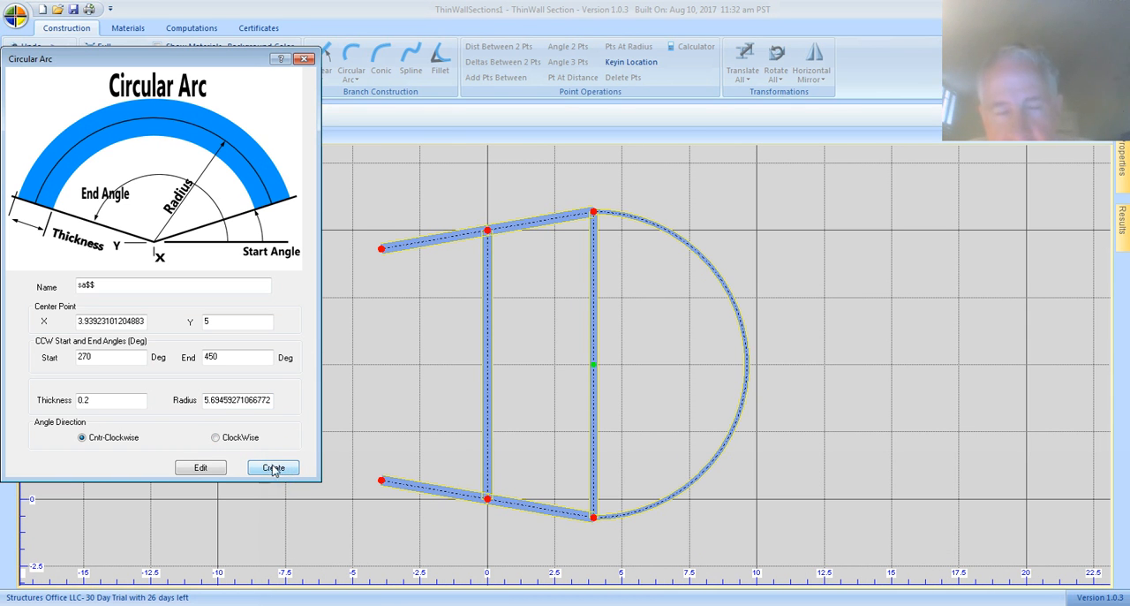
Step: Set the circular arc's thickness to 0.4, apply the edit, and finish the command
left_click(102, 401)
key("BackSpace")
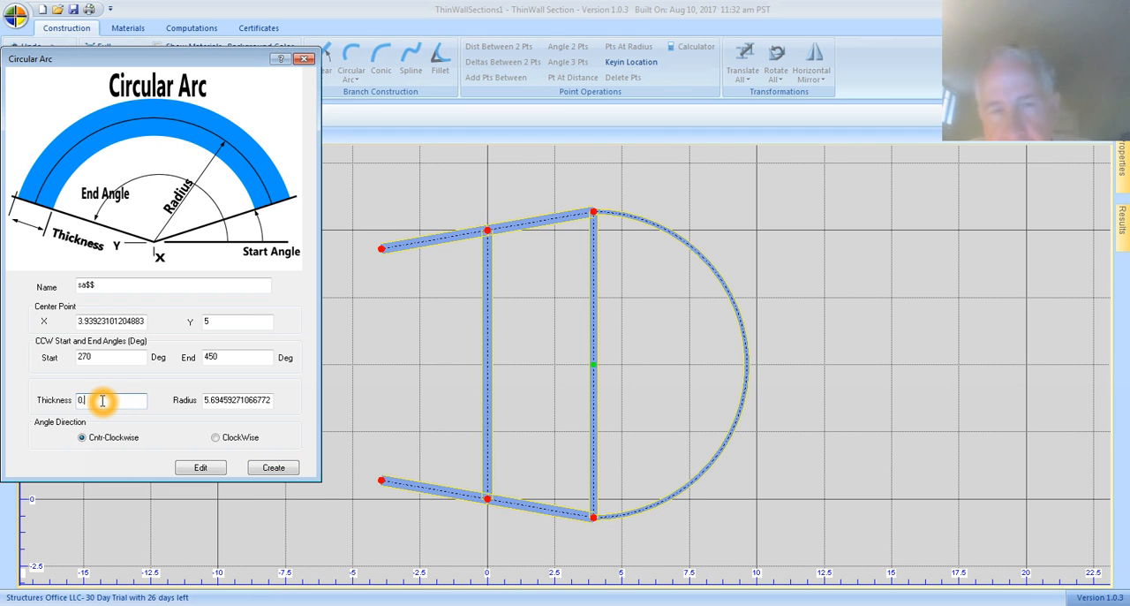
left_click(207, 469)
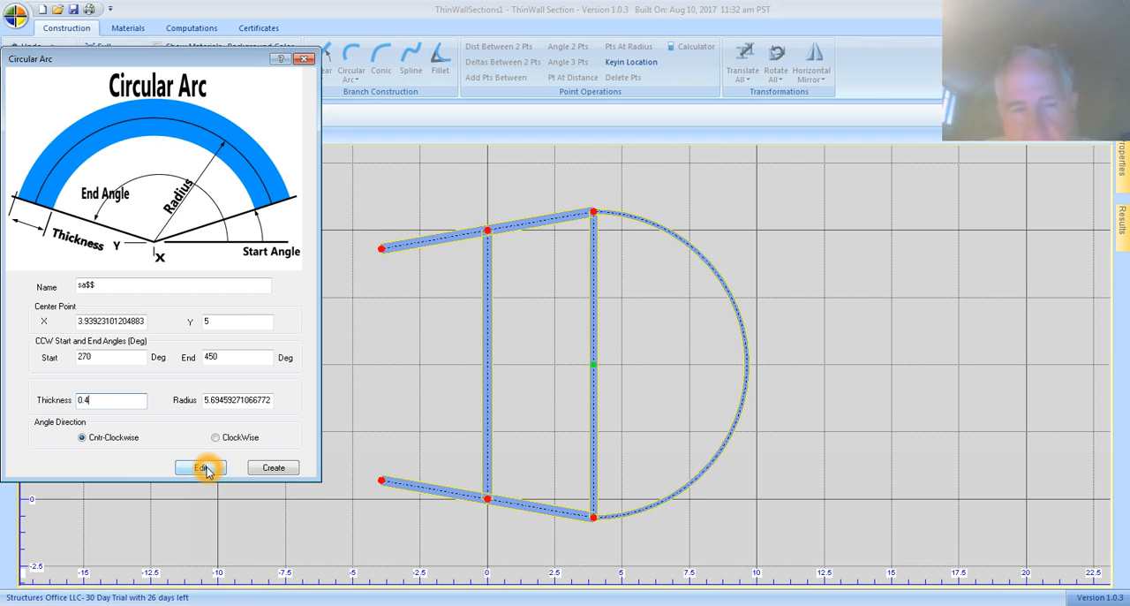
left_click(207, 469)
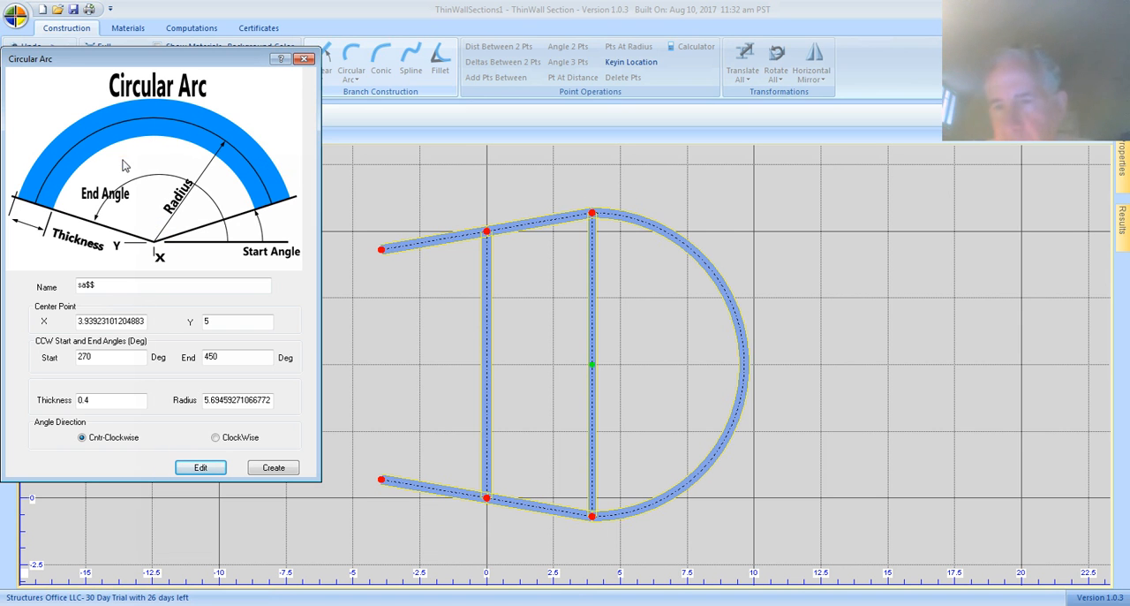
left_click(306, 60)
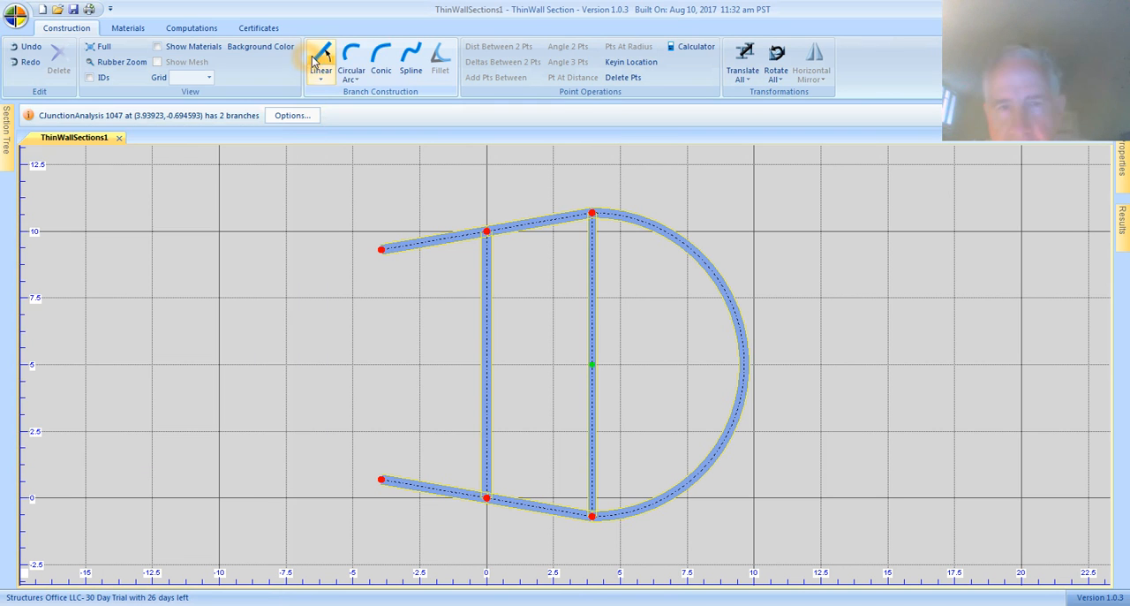
Step: Start a 3 Point Circular Arc and add 1 point midway between the free ends of the two left flange branches
left_click(358, 84)
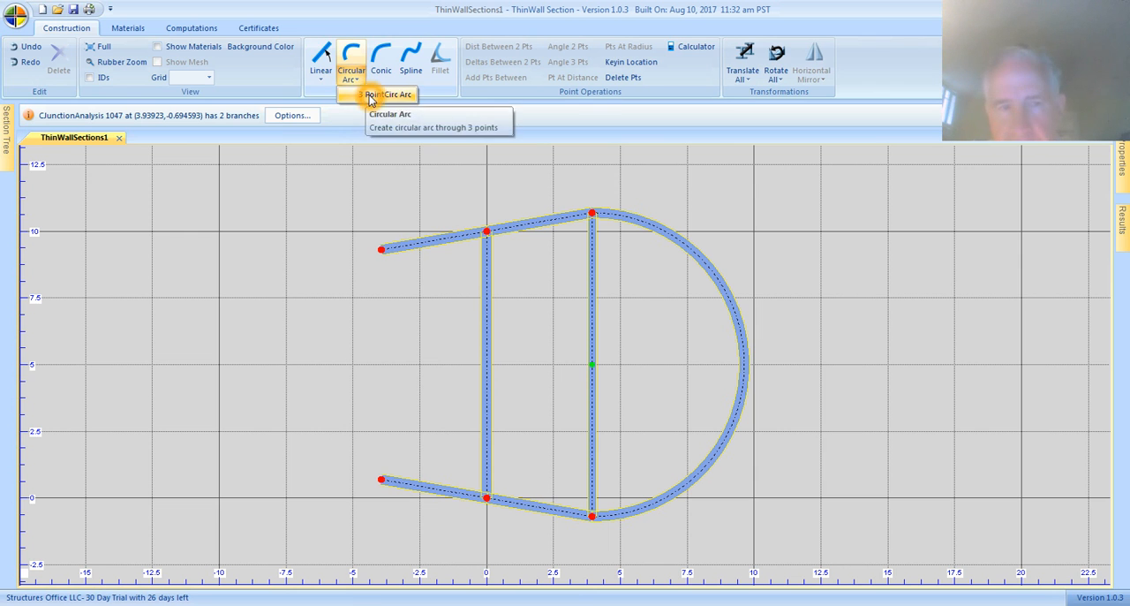
left_click(362, 99)
left_click(202, 239)
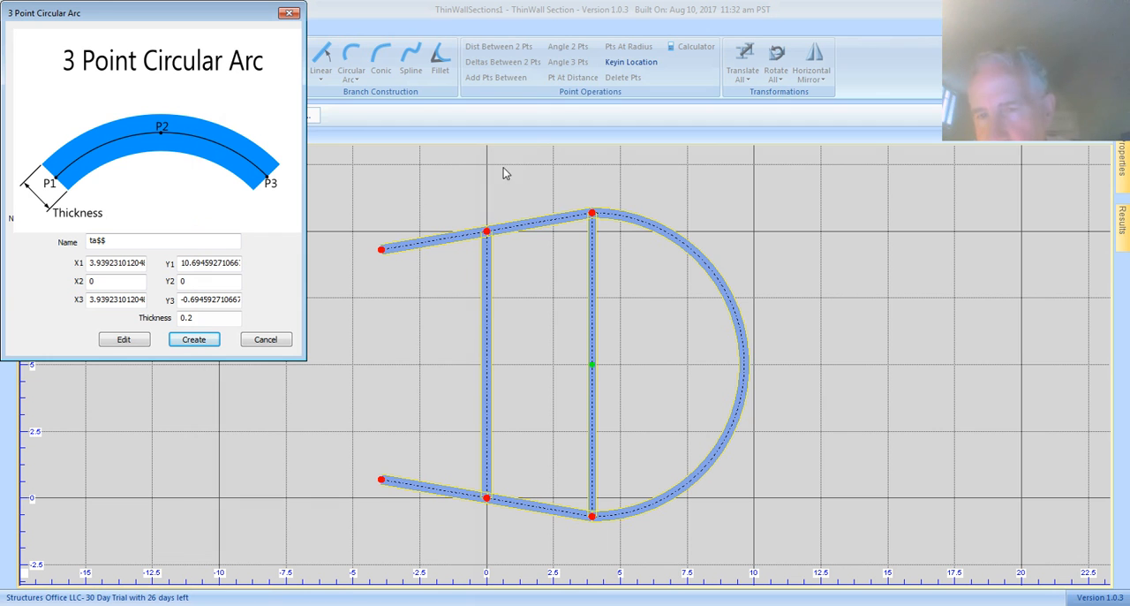
left_click(382, 249)
left_click(382, 480)
left_click(565, 67)
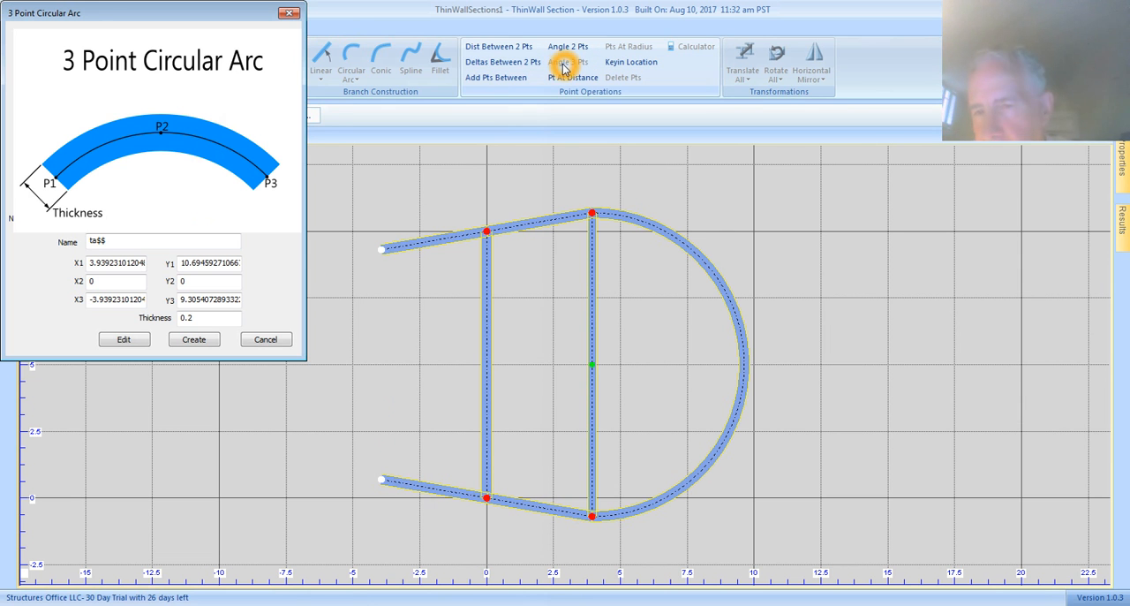
left_click(503, 78)
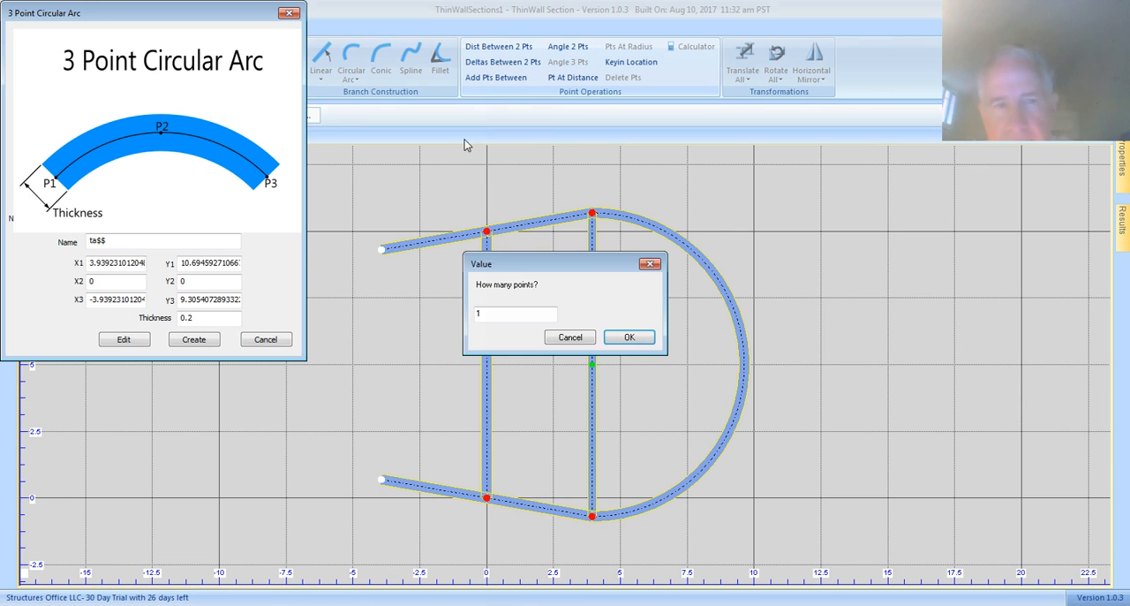
left_click(629, 337)
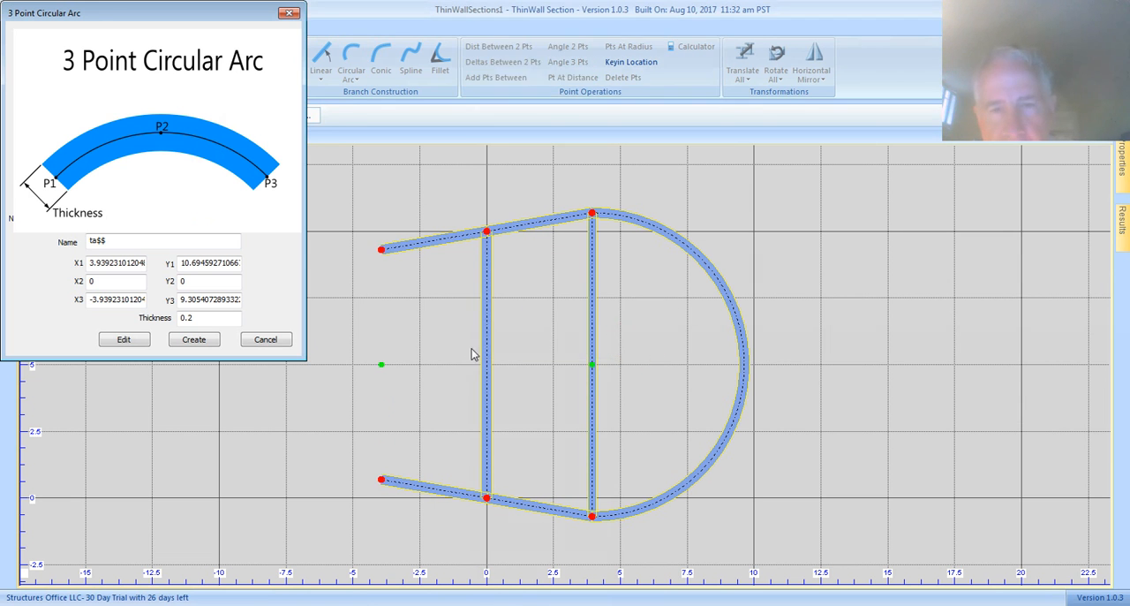
Step: Set the three-point arc's first point to the web's upper end, at Y 10
left_click(387, 359)
left_click(226, 302)
left_click(120, 262)
left_click(120, 262)
left_click(199, 258)
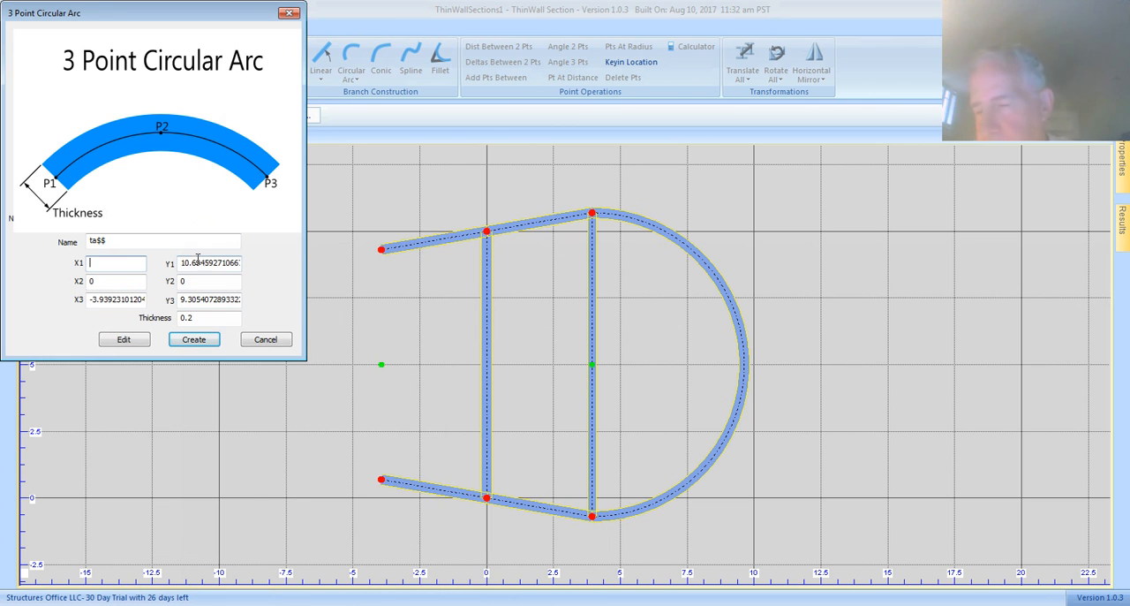
left_click(196, 263)
left_click(487, 233)
Step: Set the arc's second point to the added midpoint and its third point to the web's lower end, and create the arc
left_click(116, 282)
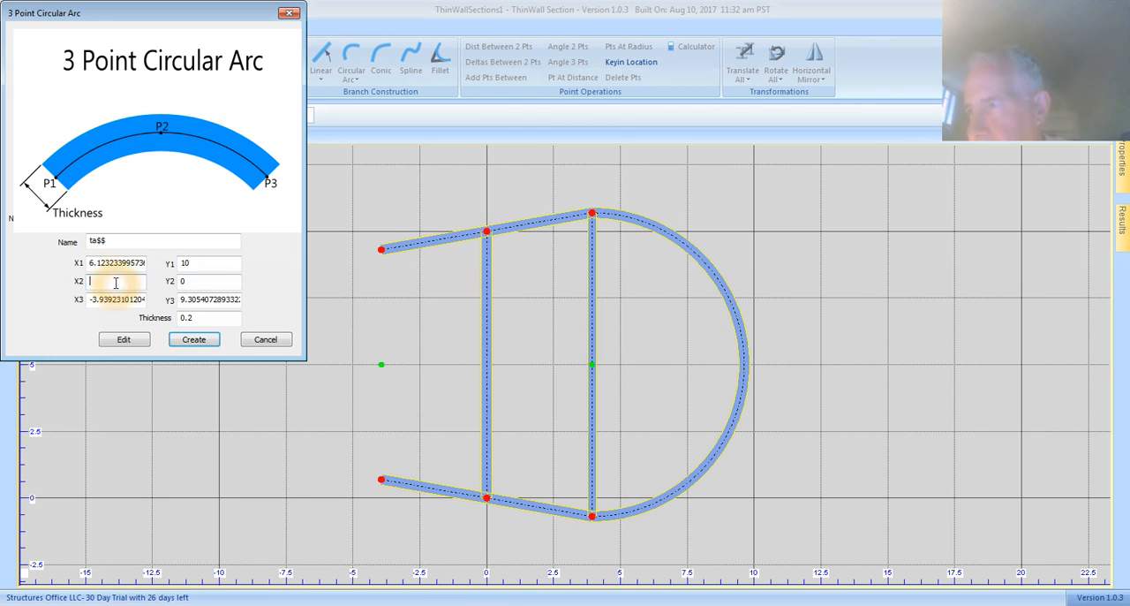
left_click(382, 364)
left_click(126, 301)
left_click(479, 486)
left_click(487, 497)
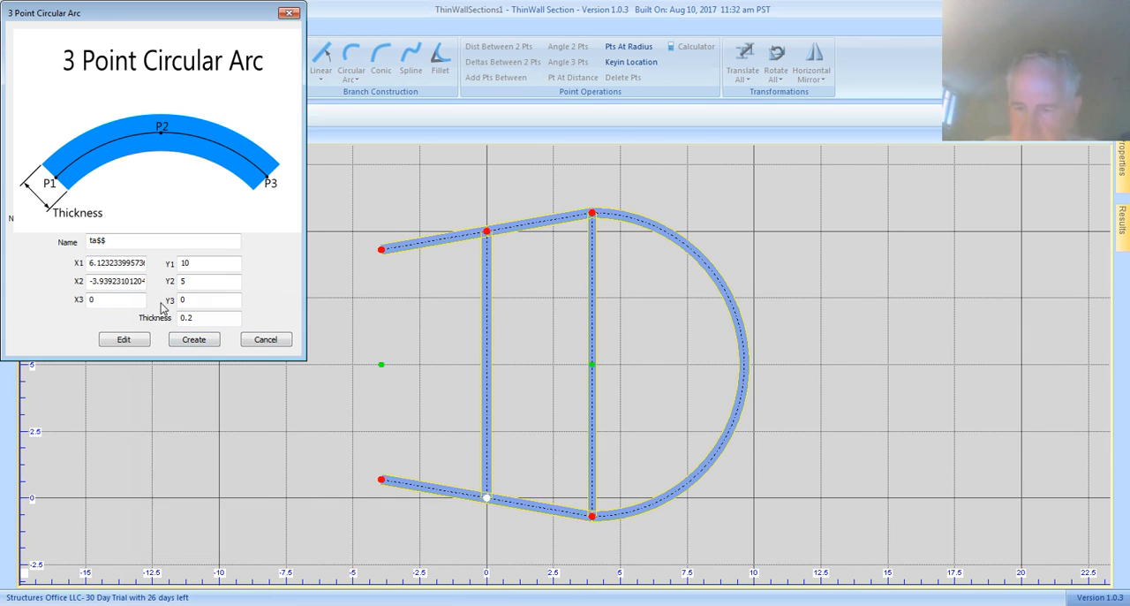
left_click(196, 338)
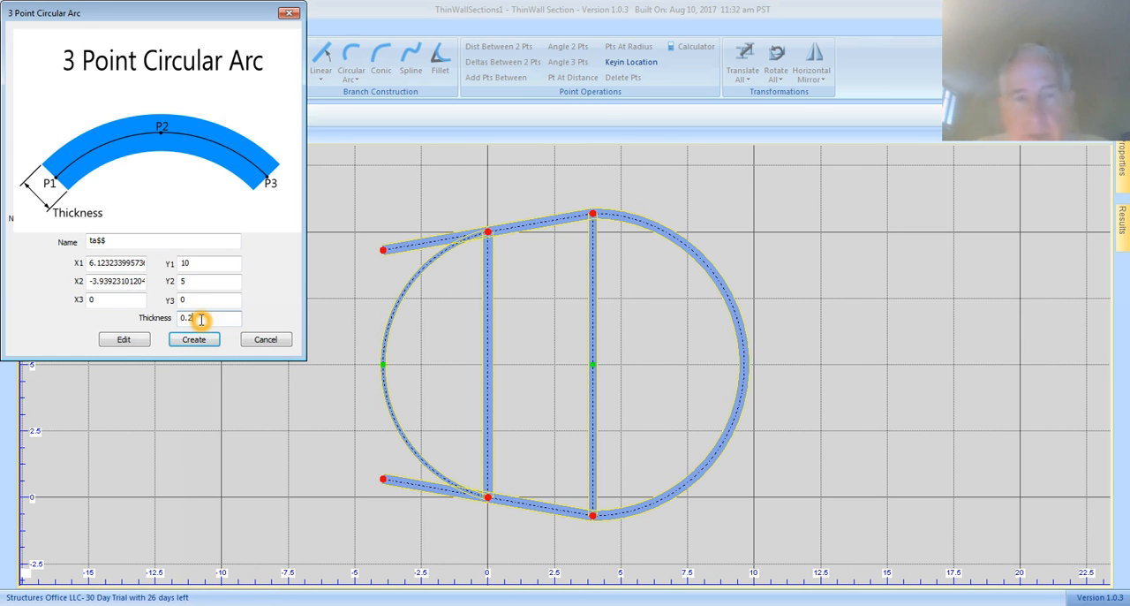
Step: Change the three-point arc's thickness to 0.4, apply the edit, and close the command
left_click(202, 318)
key("BackSpace")
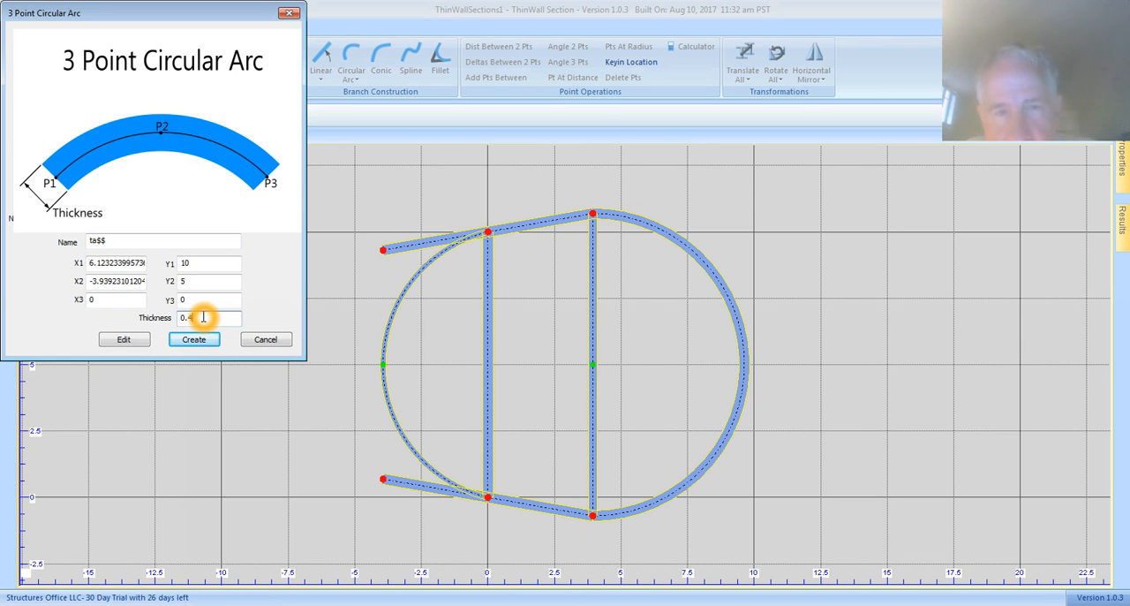
left_click(123, 339)
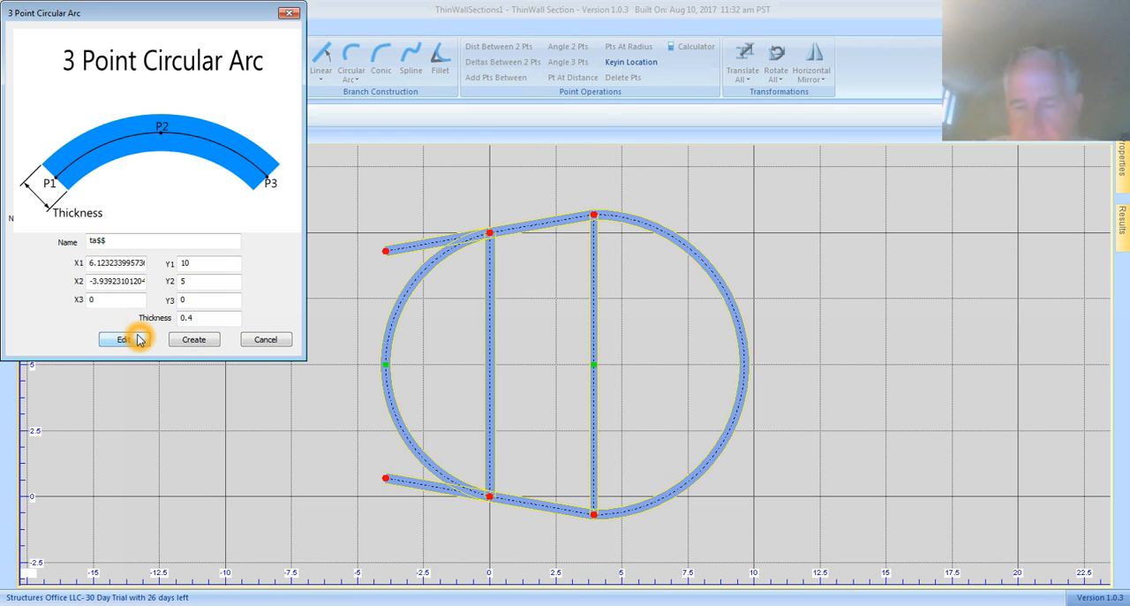
left_click(288, 13)
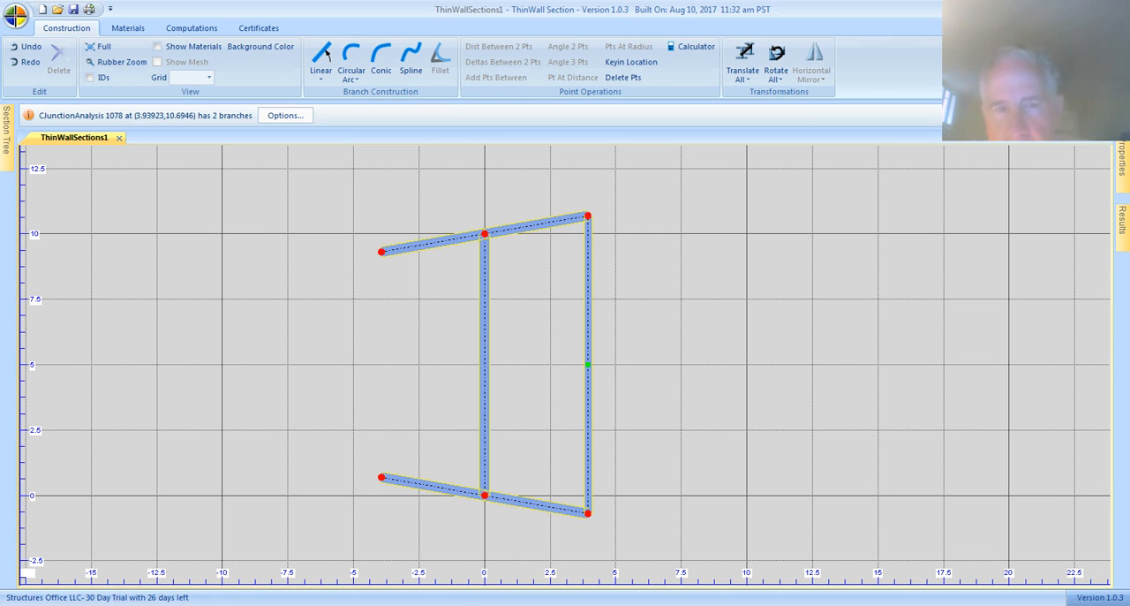
Step: Start a Conic branch and examine how its diagram defines the three points, two tangent angles and thickness
left_click(381, 68)
left_click(115, 243)
left_click(146, 255)
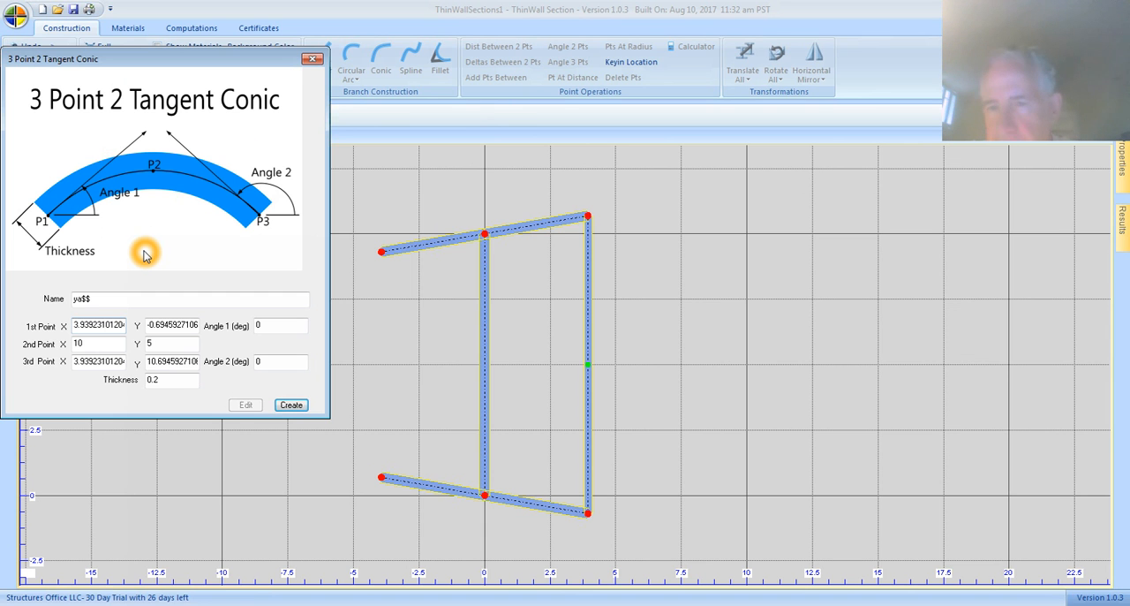
left_click(110, 156)
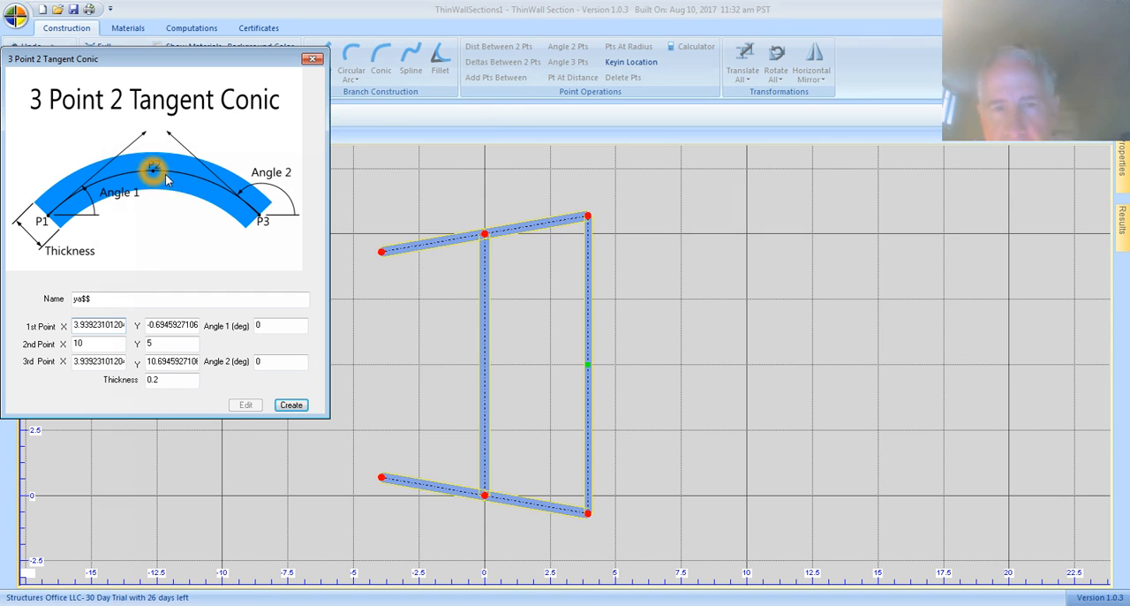
left_click(266, 212)
left_click(76, 204)
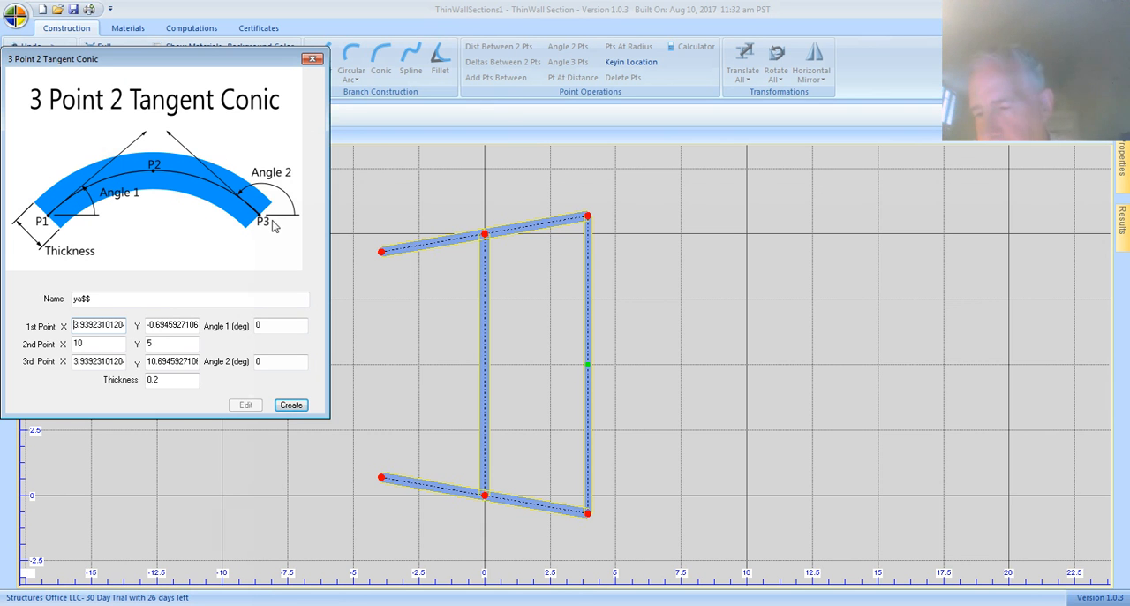
left_click(292, 202)
left_click(265, 195)
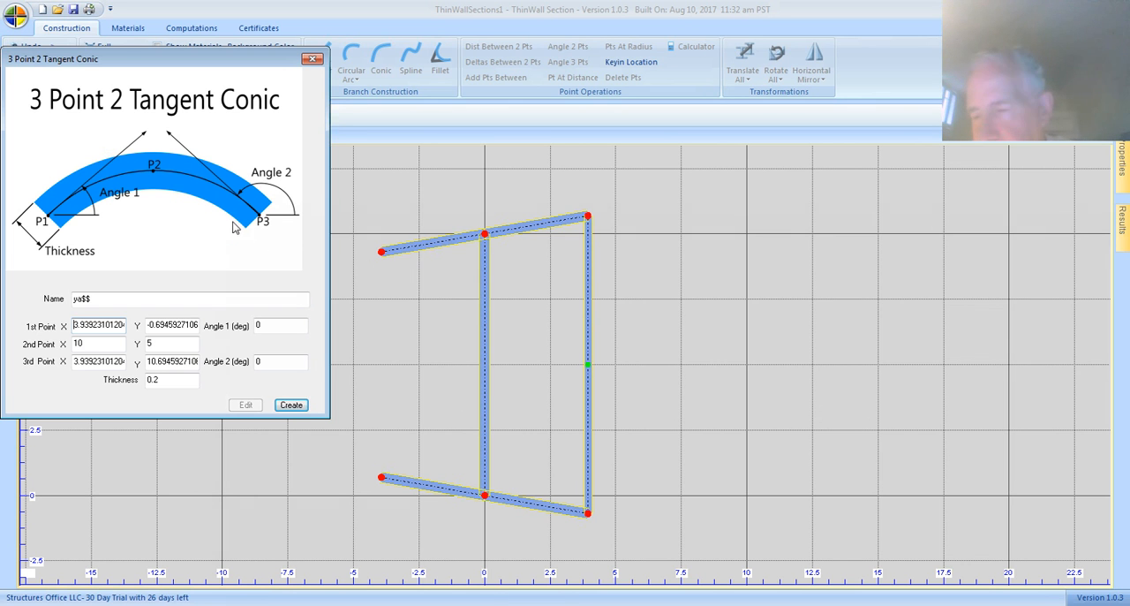
left_click(156, 168)
left_click(155, 169)
left_click(153, 173)
left_click(153, 174)
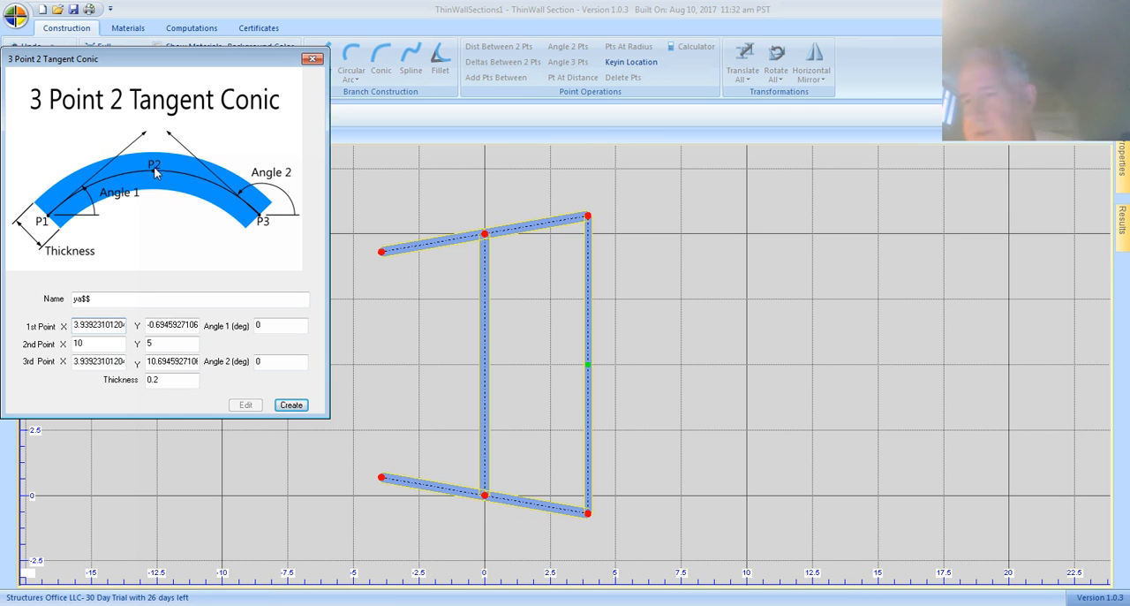
left_click(155, 160)
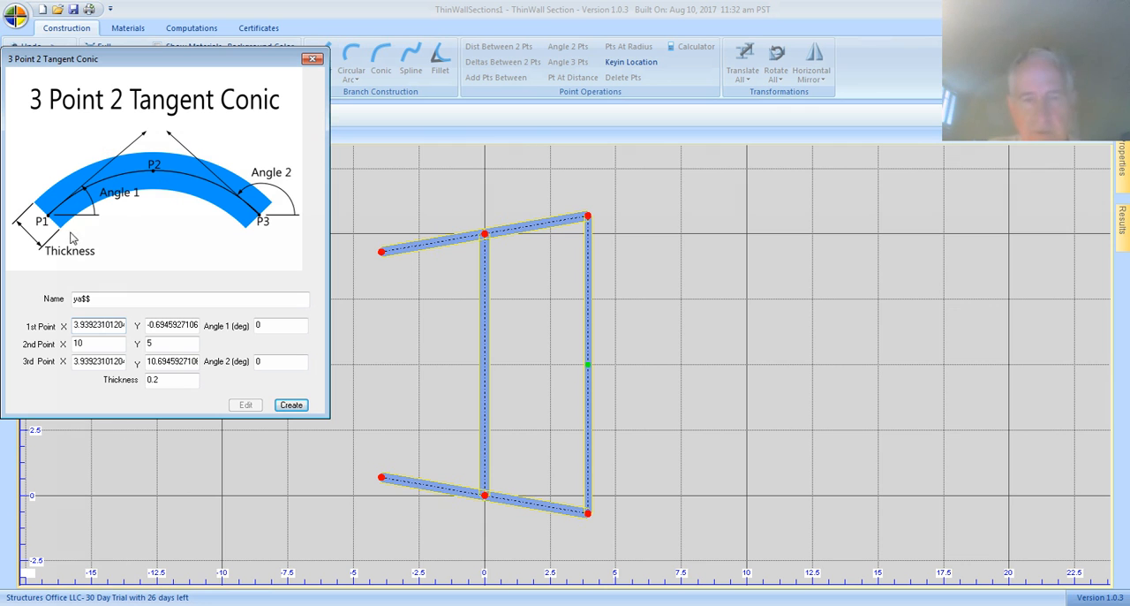
left_click(263, 224)
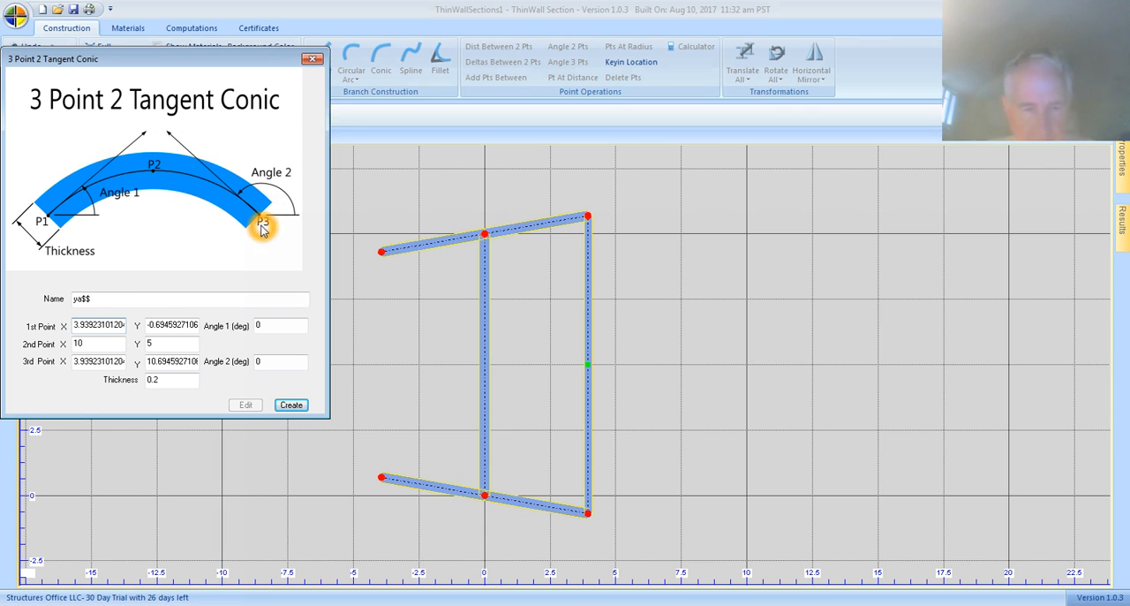
left_click(153, 125)
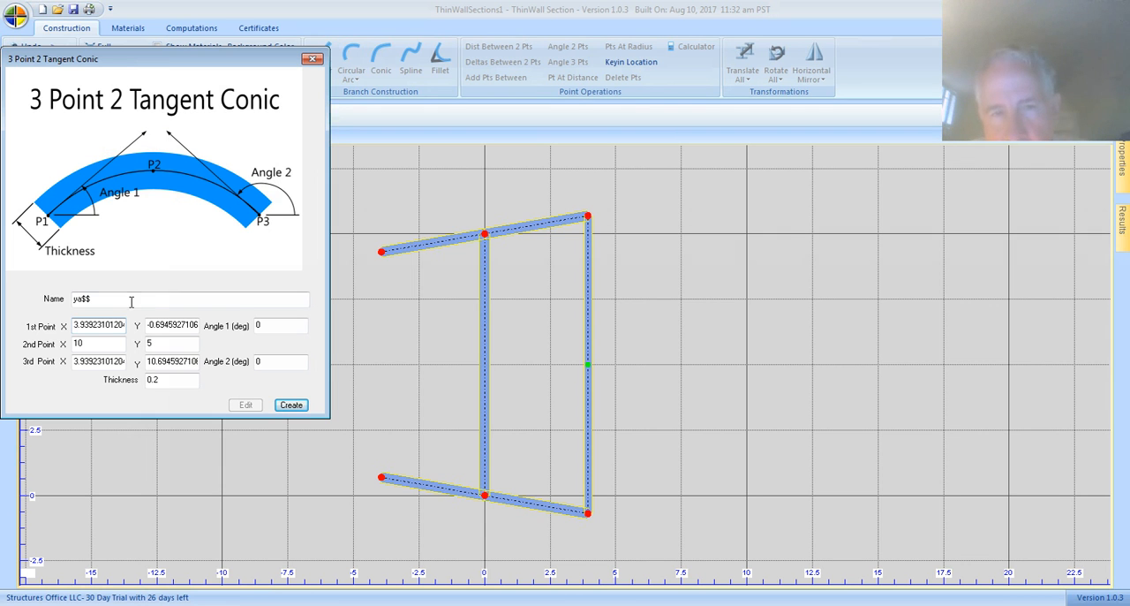
Step: Name the conic branch leadedge
left_click(98, 300)
key("BackSpace")
key("BackSpace")
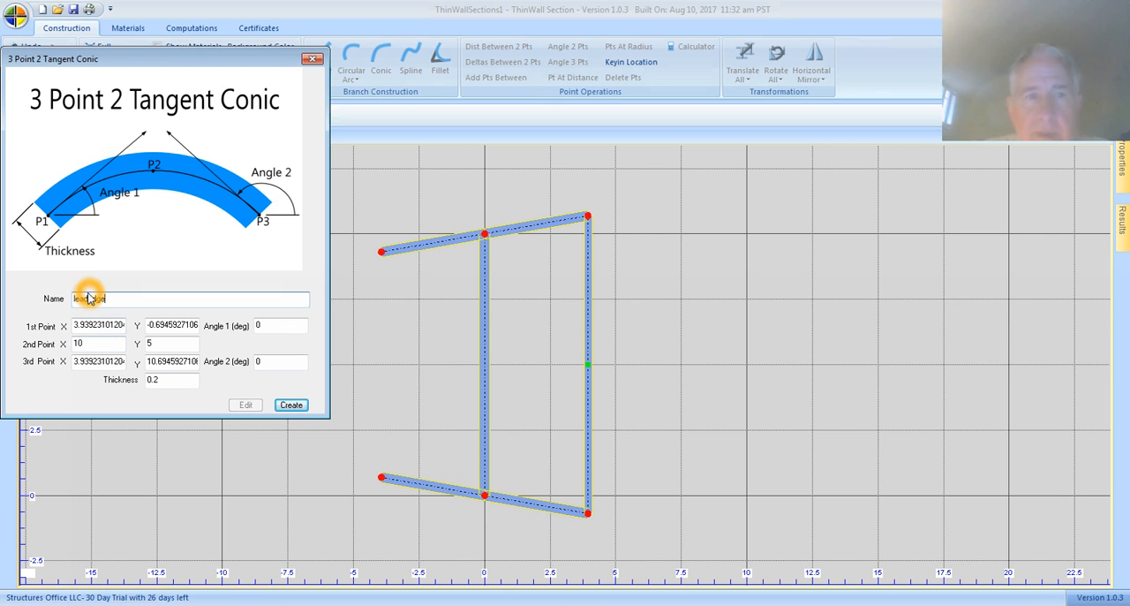
Step: Set the conic's first point to the lower end of the vertical closing branch
left_click(109, 328)
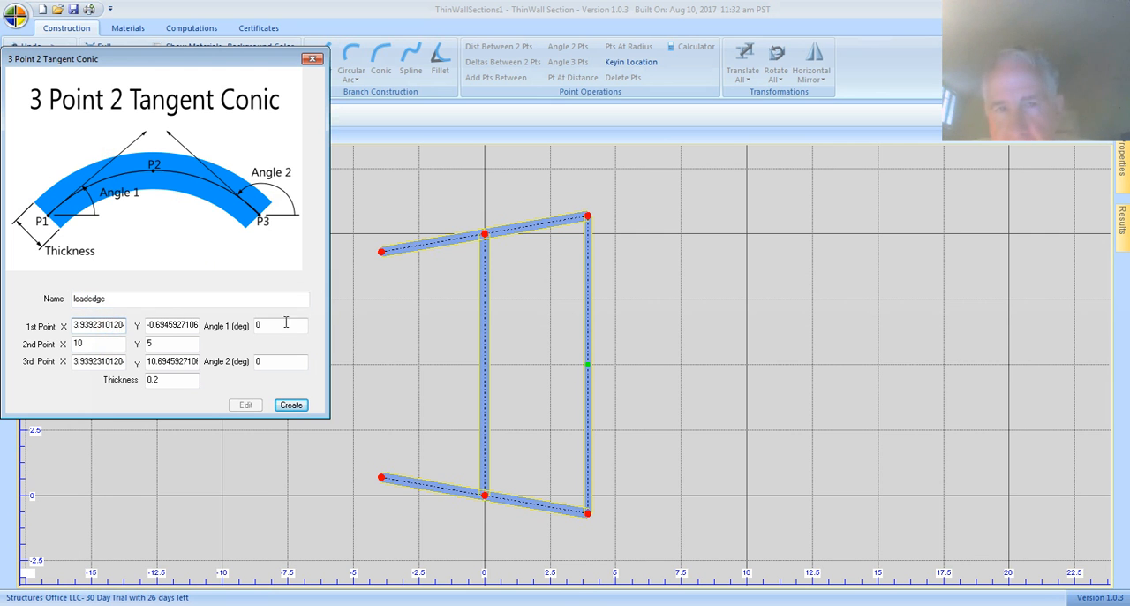
left_click(588, 510)
left_click(589, 512)
left_click(568, 462)
left_click(589, 514)
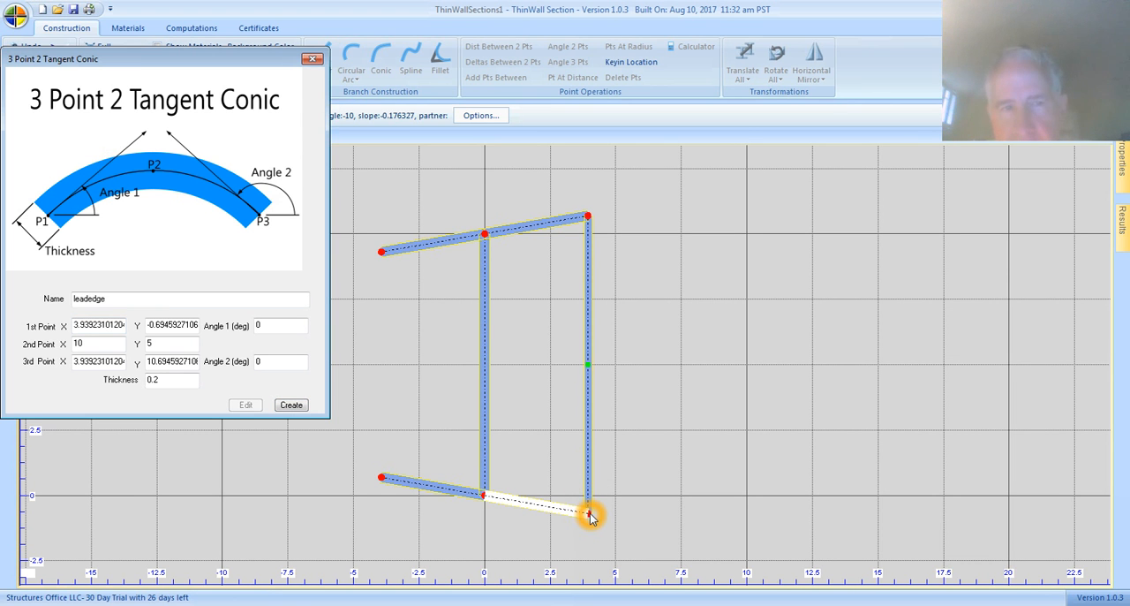
left_click(588, 512)
left_click(588, 512)
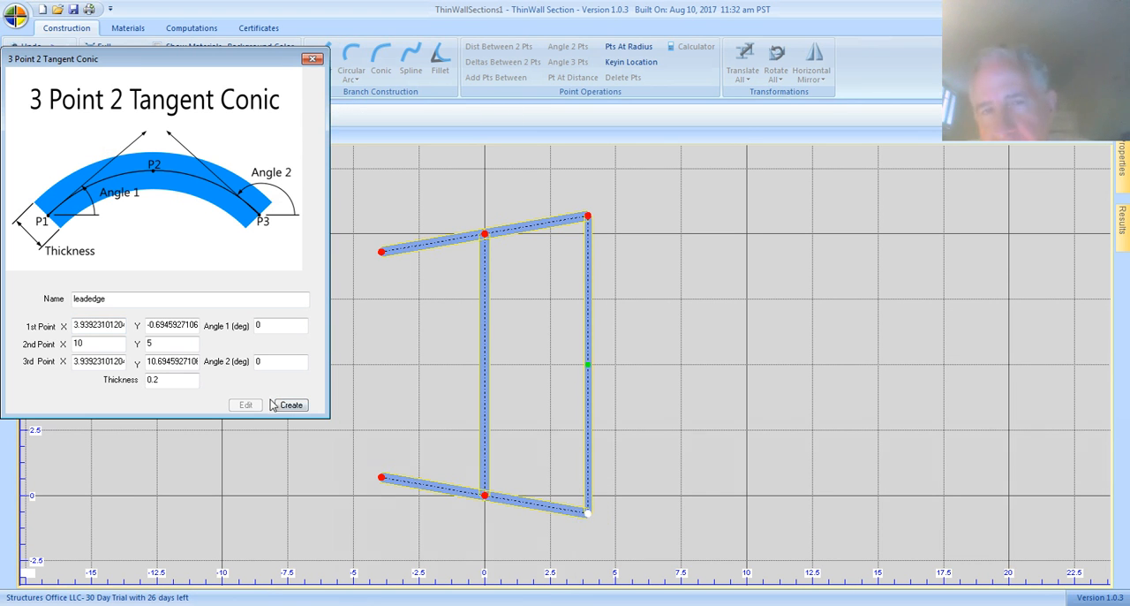
Step: Set the conic's second point to X 10, Y 5, level with the closing branch's midpoint
double_click(101, 343)
key("BackSpace")
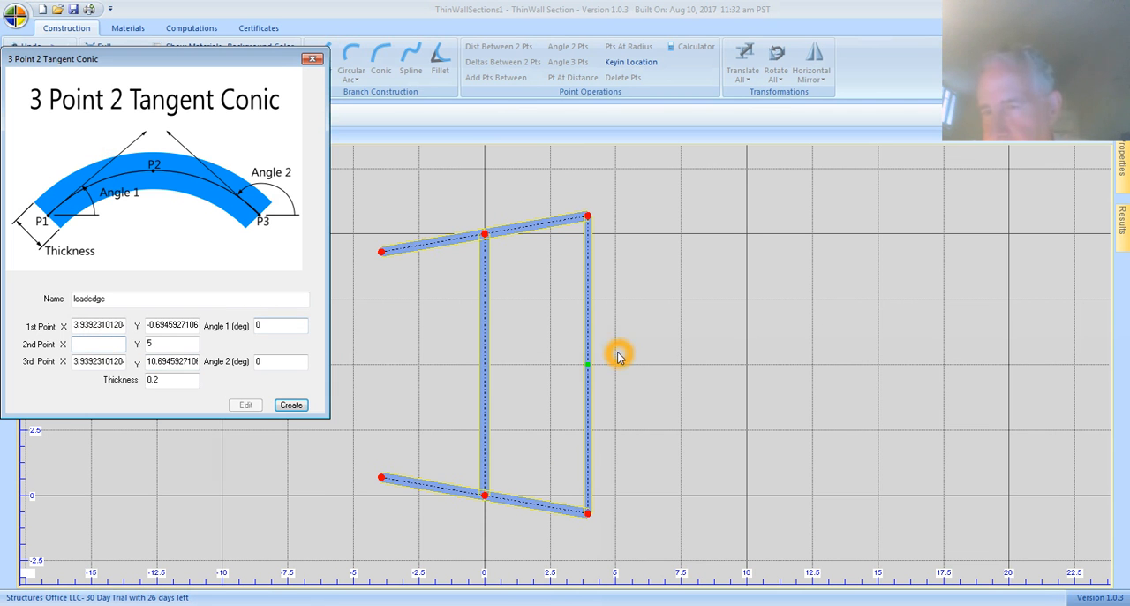
left_click(586, 365)
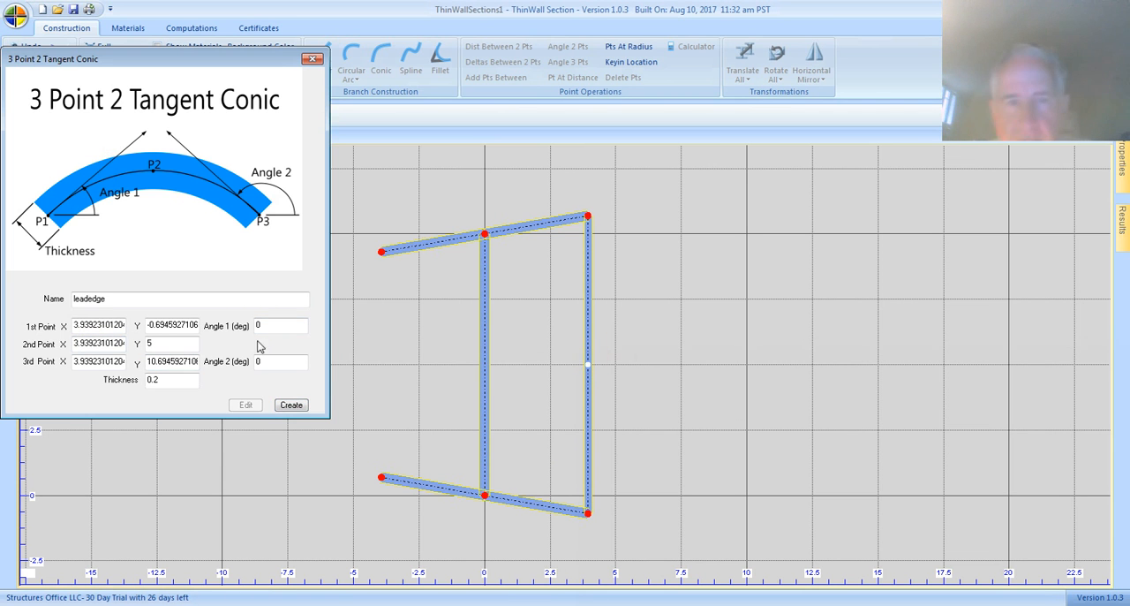
left_click(107, 346)
left_click(74, 338)
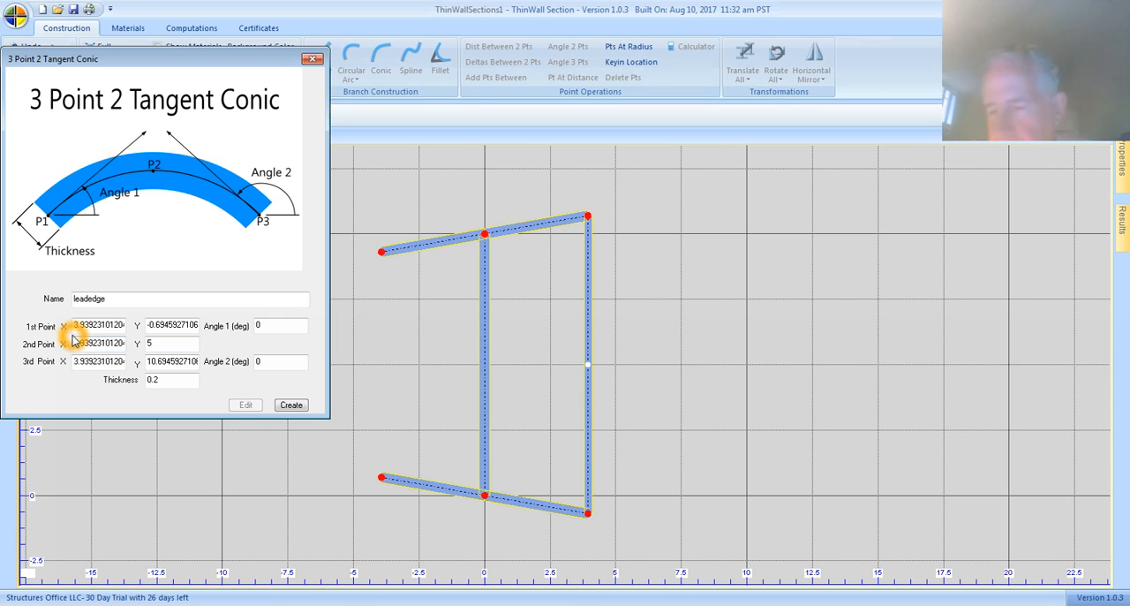
double_click(76, 341)
key("BackSpace")
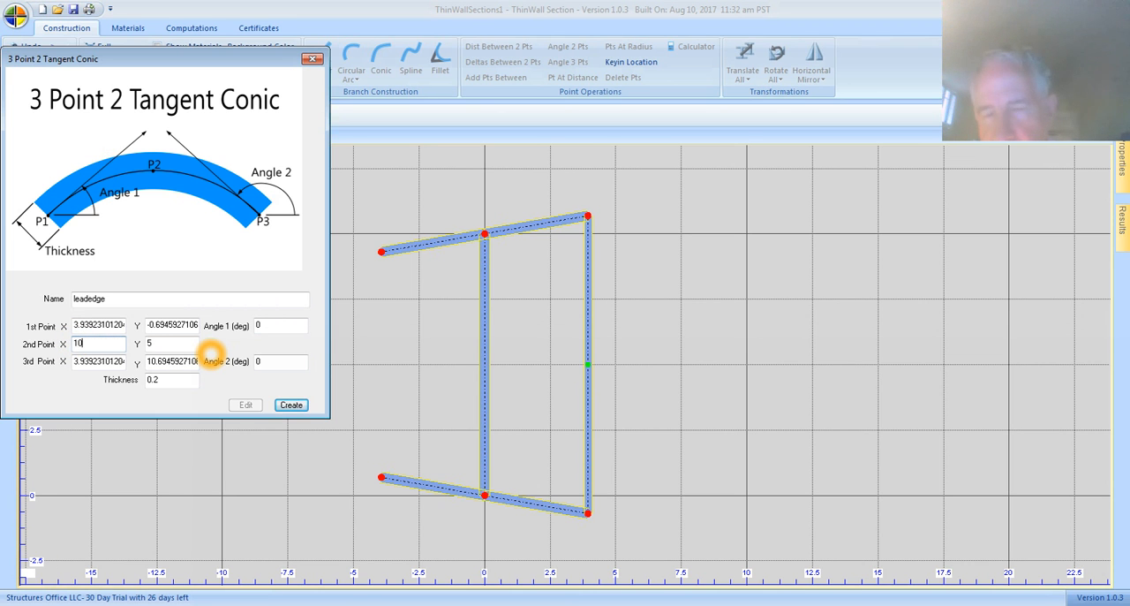
left_click(113, 345)
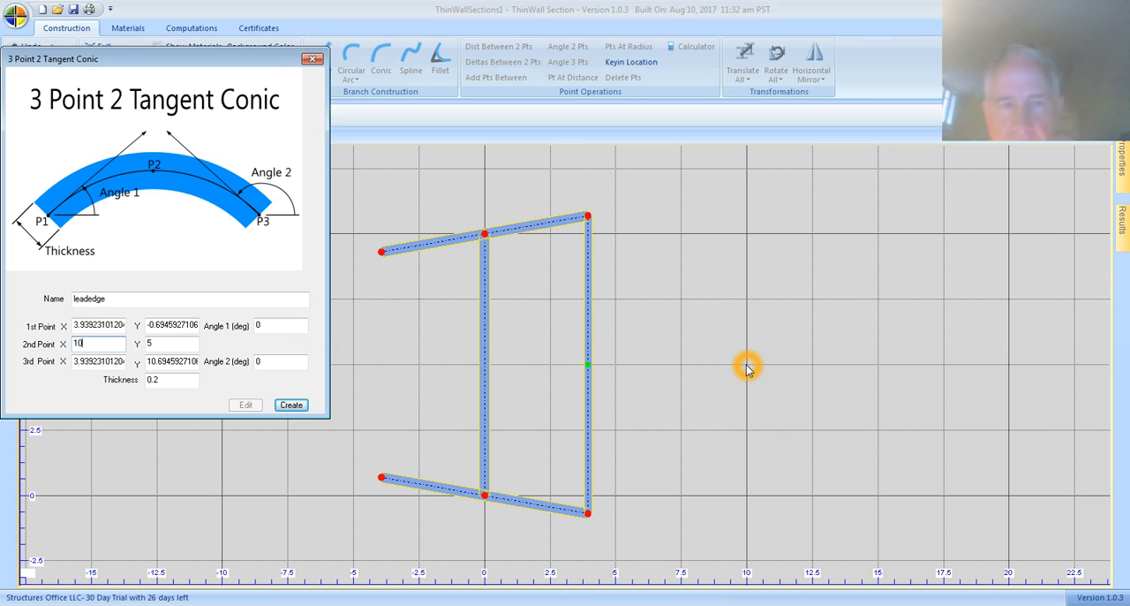
Step: Set the conic's third point to the upper end of the vertical closing branch
double_click(116, 358)
key("BackSpace")
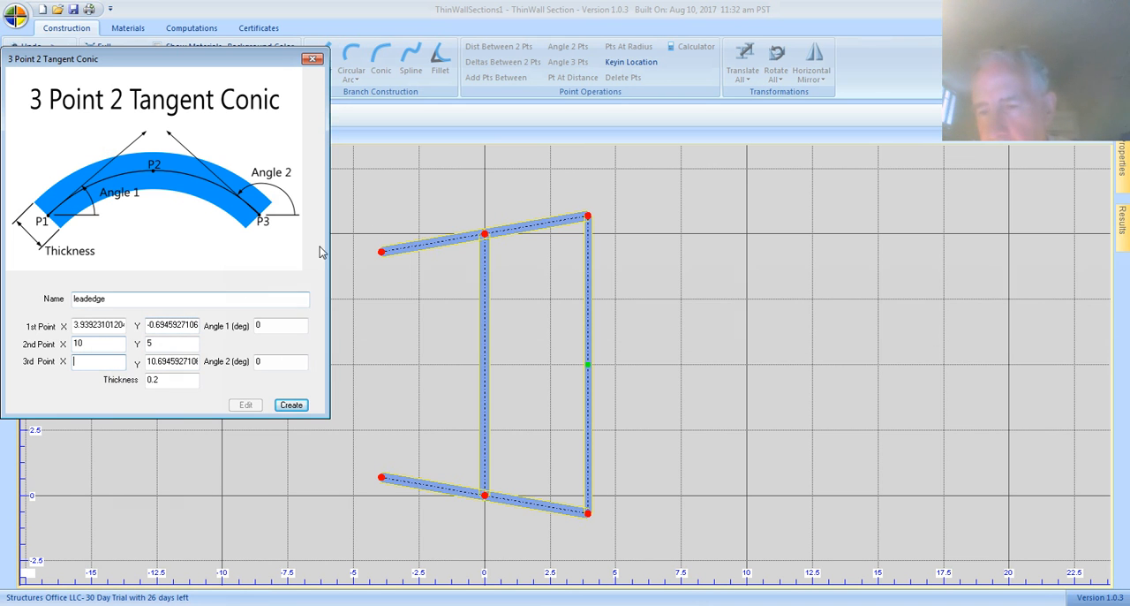
left_click(587, 219)
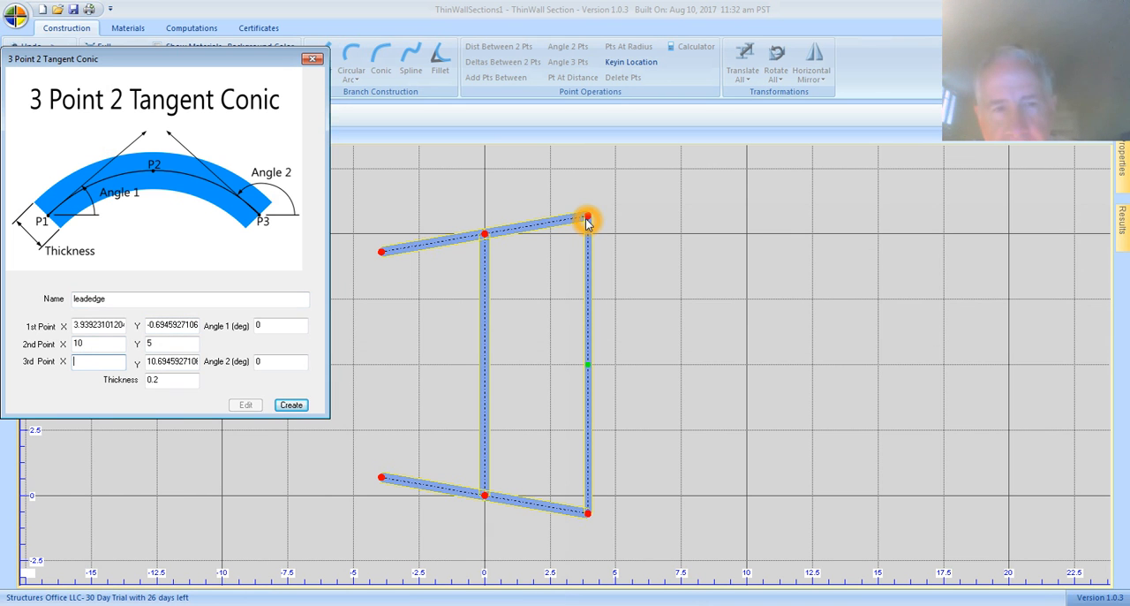
left_click(574, 223)
left_click(589, 220)
left_click(587, 218)
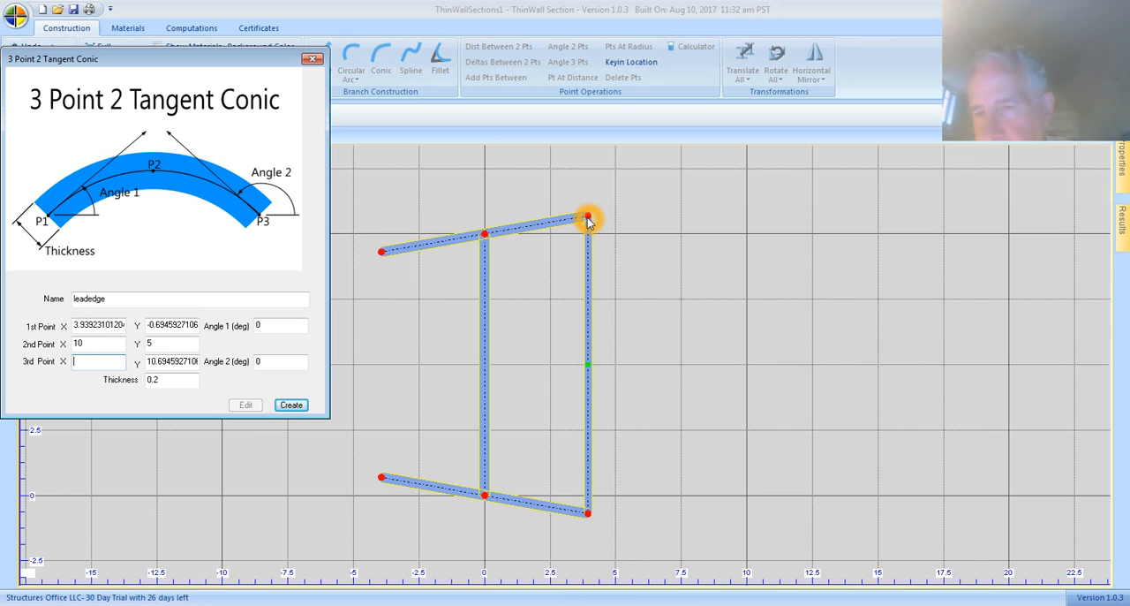
left_click(588, 220)
Step: Create the conic branch with both tangent angles at 0 degrees and a thickness of 0.2
left_click(166, 388)
left_click(164, 384)
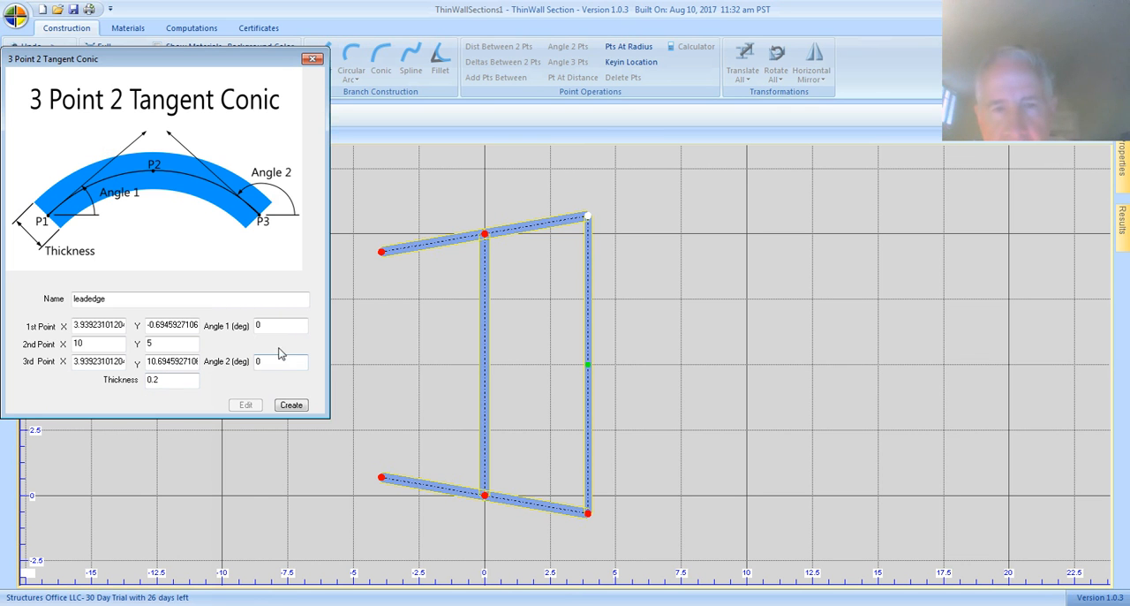
left_click(226, 328)
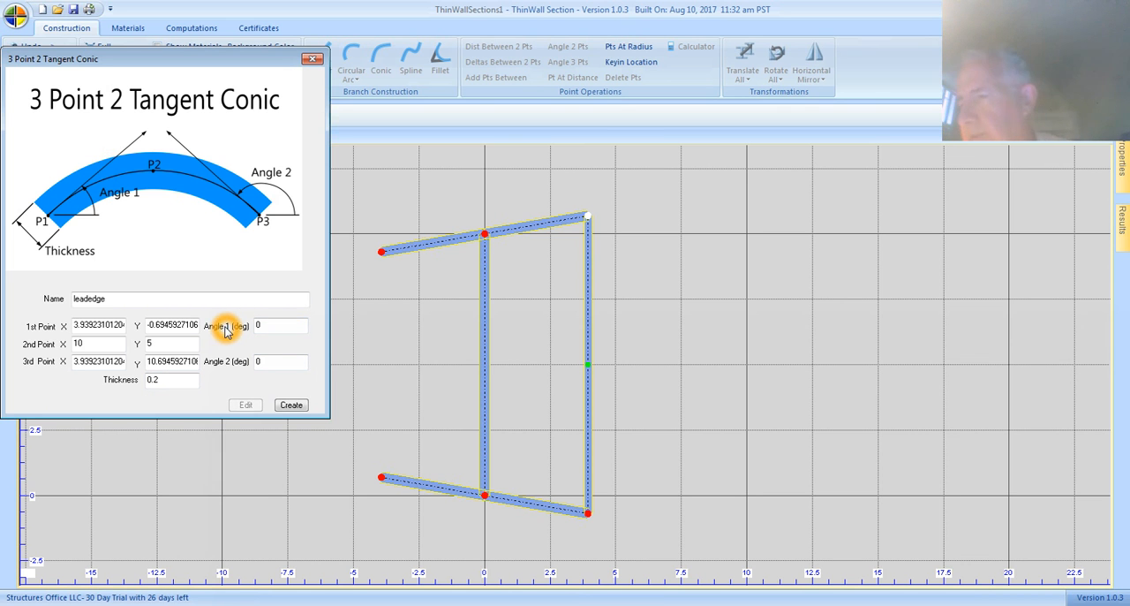
left_click(593, 516)
left_click(602, 204)
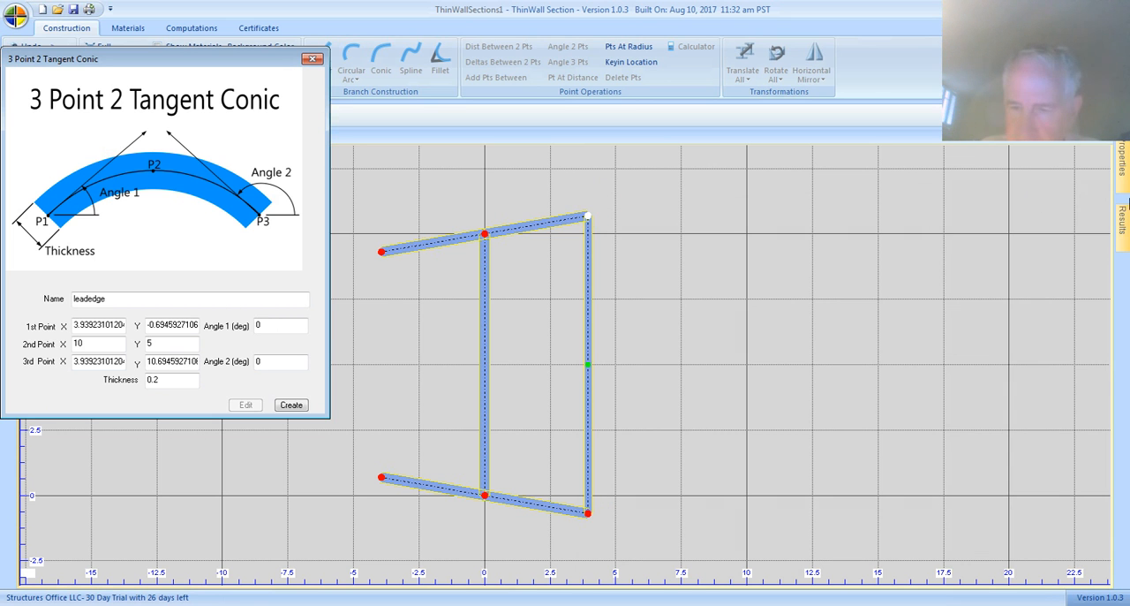
left_click(529, 517)
left_click(152, 107)
left_click(587, 511)
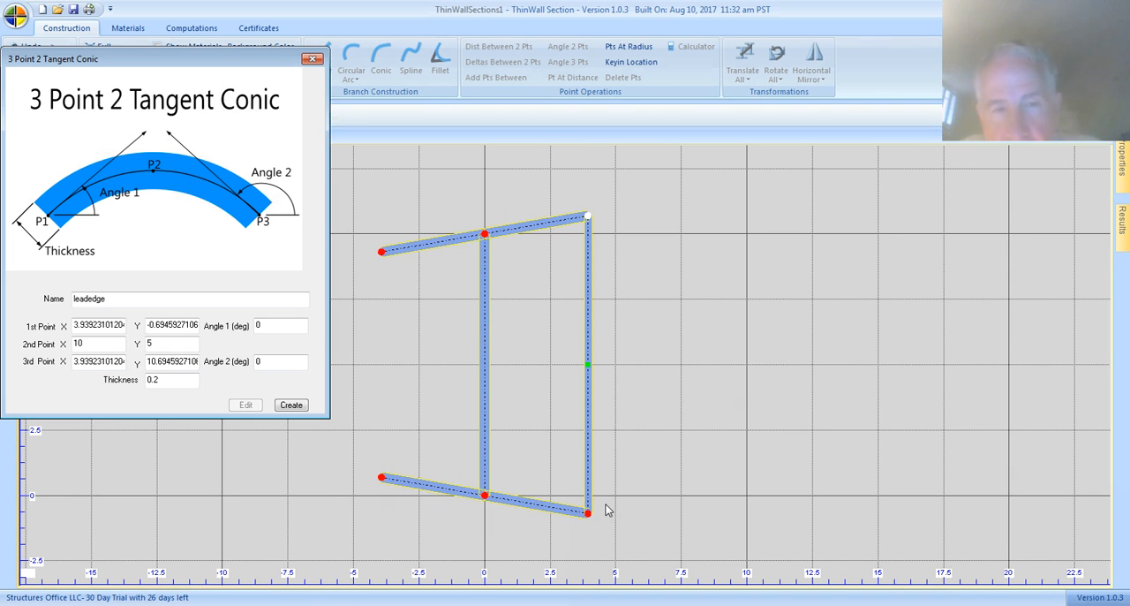
left_click(591, 362)
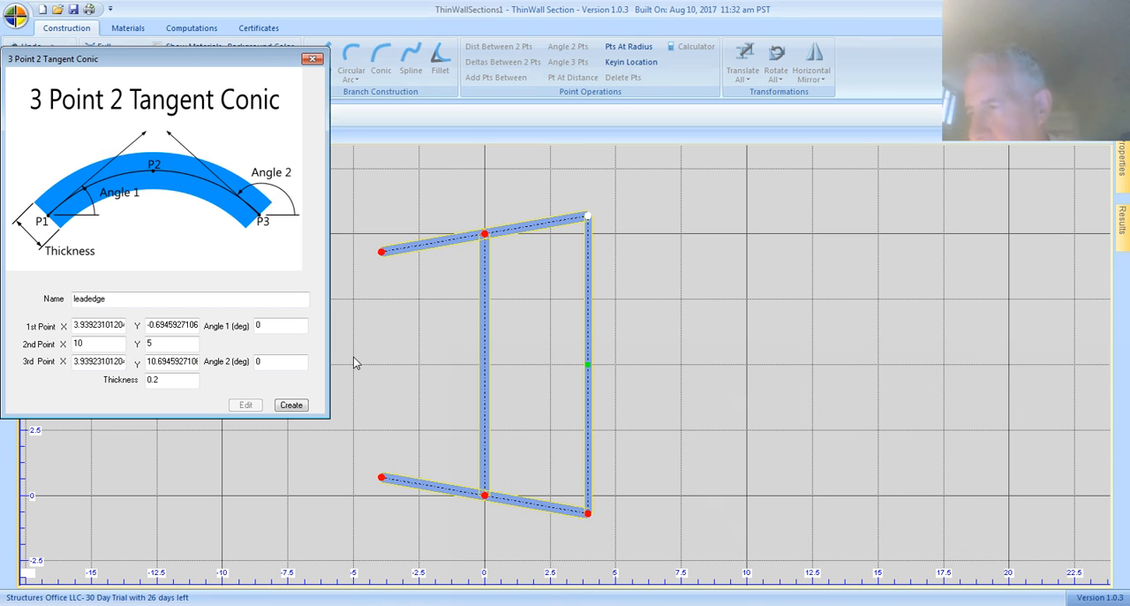
left_click(291, 404)
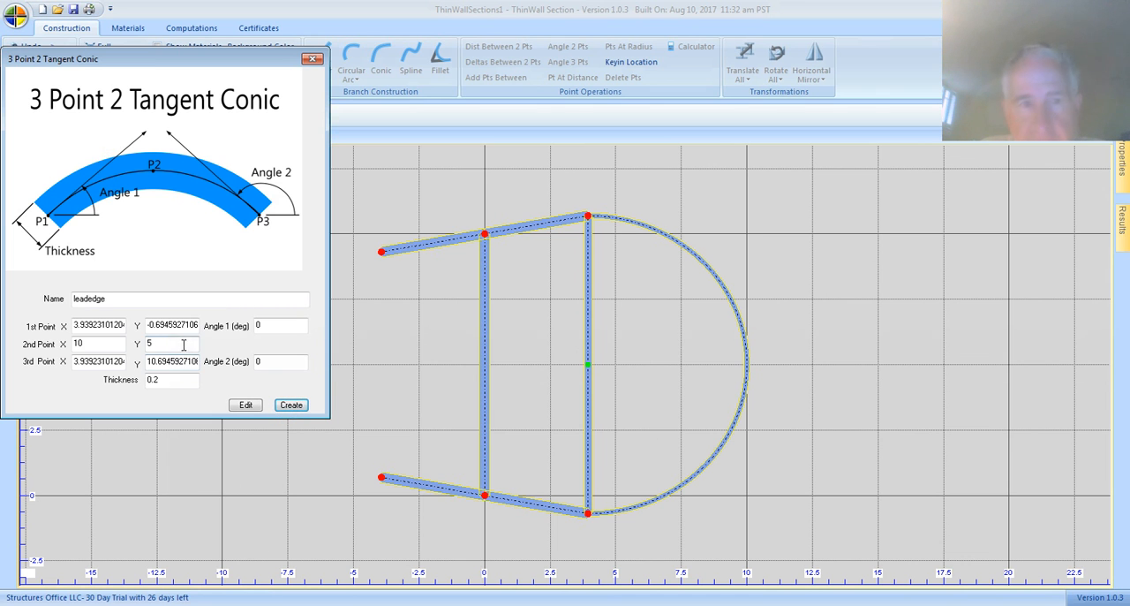
Step: Change the X coordinate of the conic's second point to 20 and apply the edit
double_click(97, 342)
key("BackSpace")
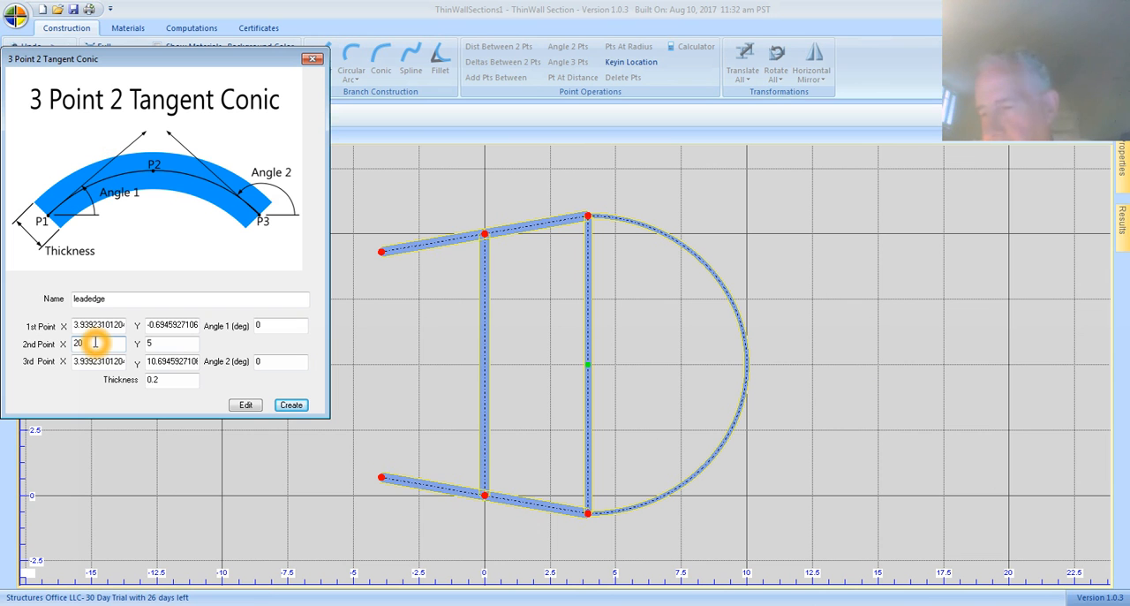
type("20")
left_click(248, 405)
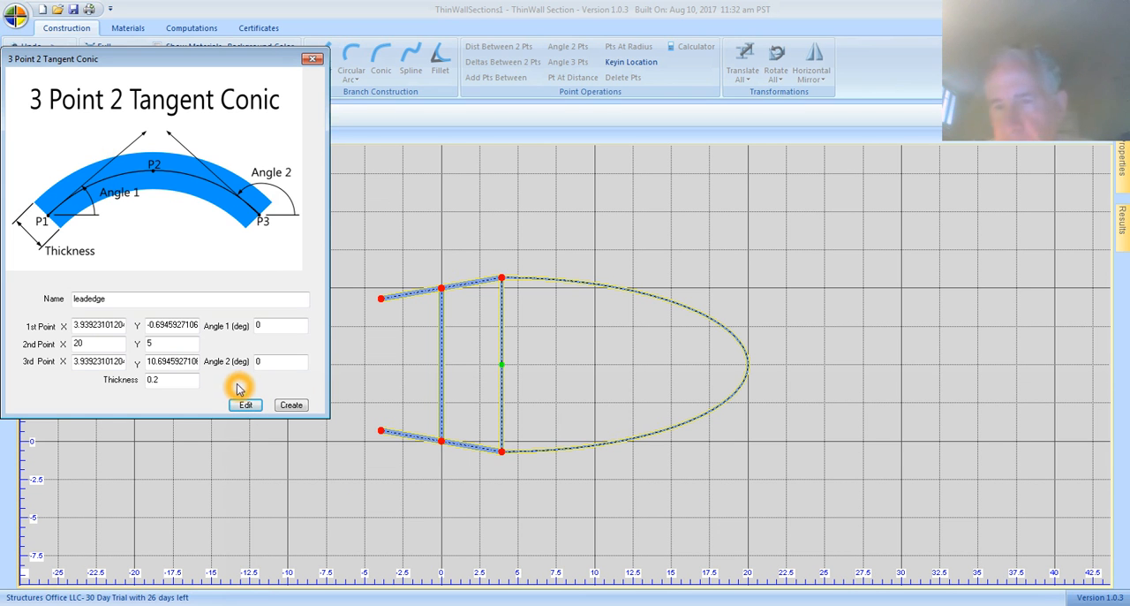
left_click(186, 230)
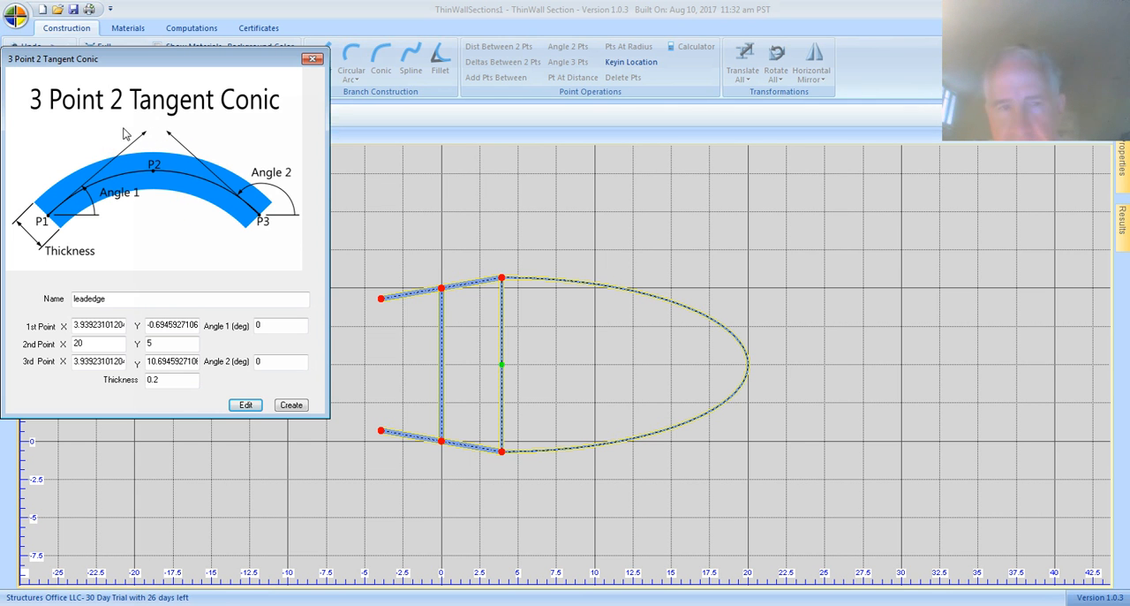
left_click(183, 182)
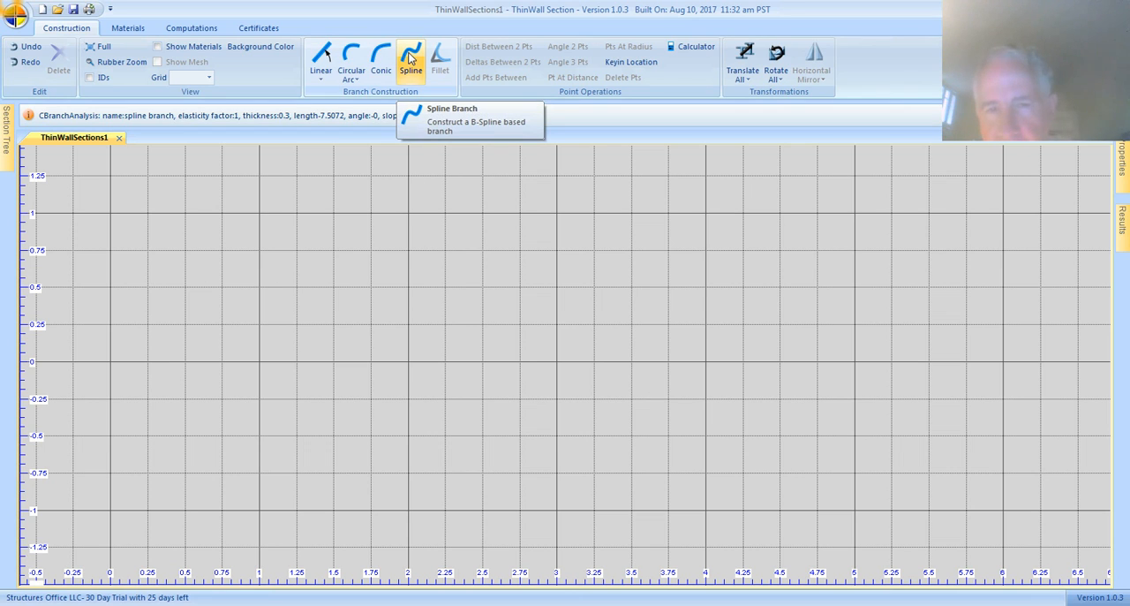
Step: Start a Spline branch and examine how splineInputs.txt defines the name, points, tangents and thickness
left_click(410, 57)
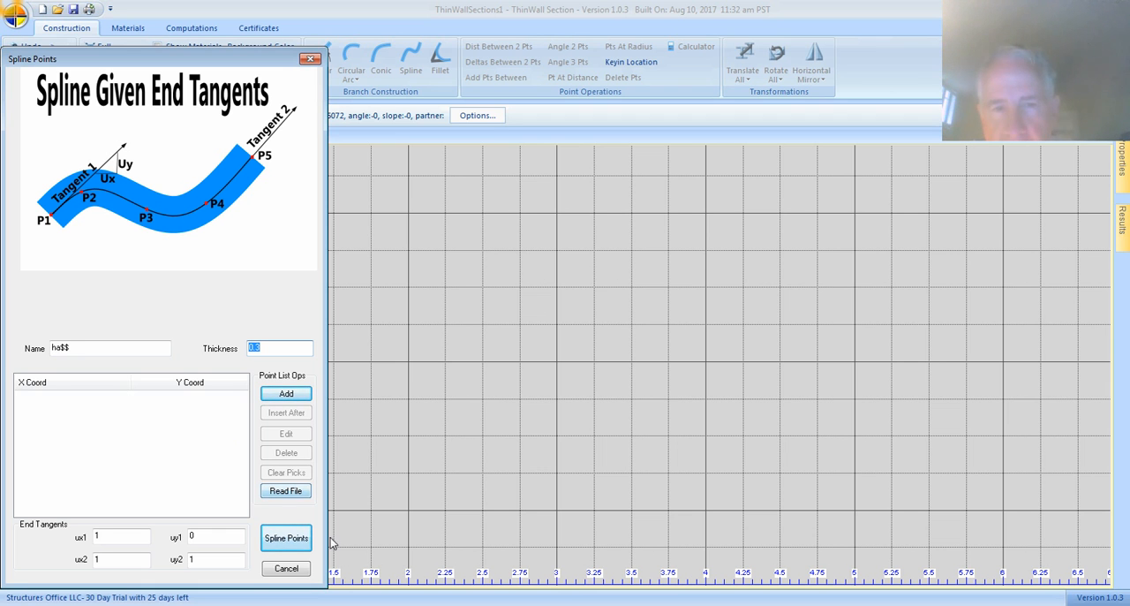
left_click(361, 604)
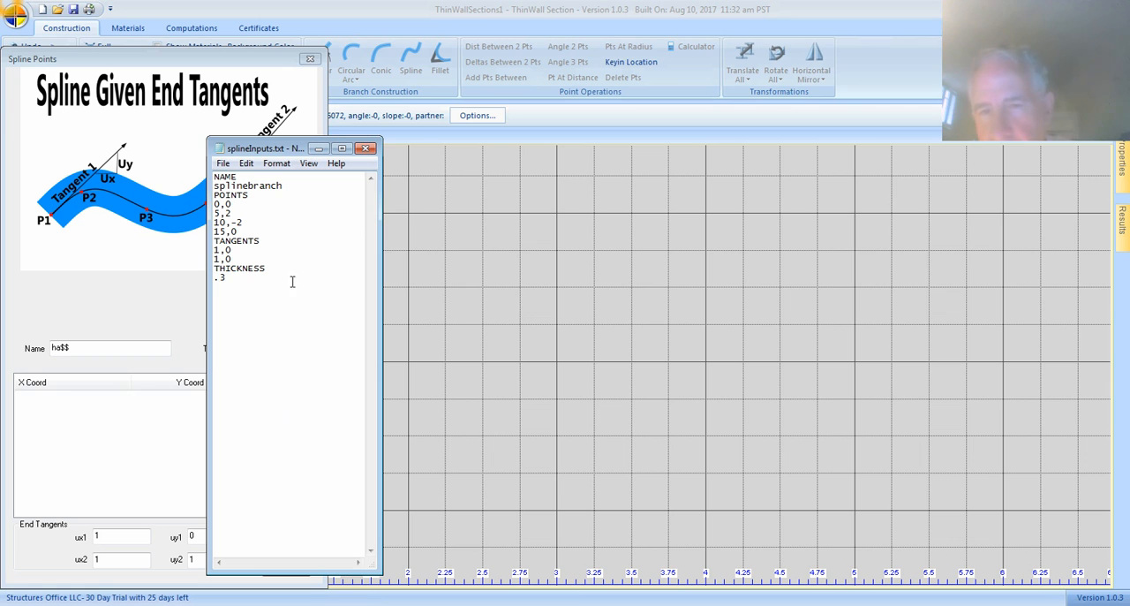
left_click_drag(278, 151, 342, 162)
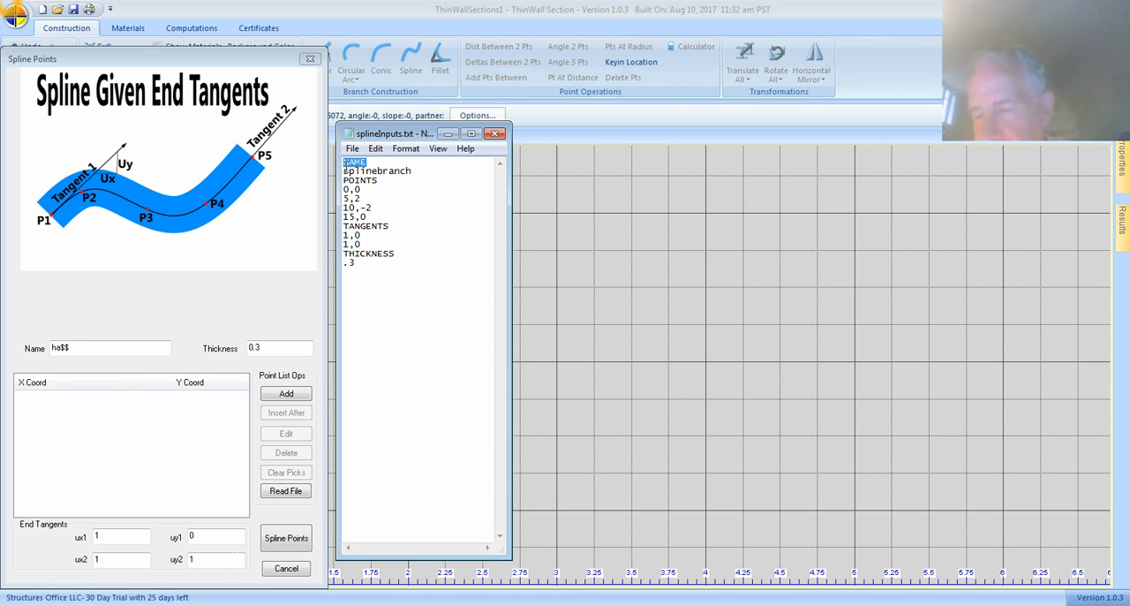
left_click_drag(413, 169, 338, 180)
left_click(380, 179)
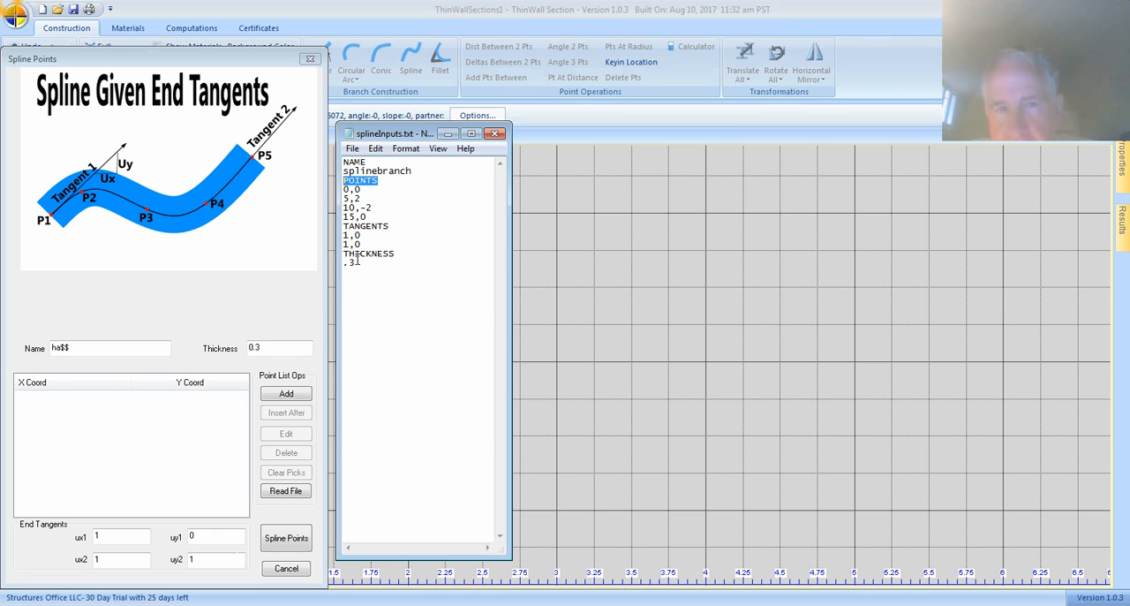
left_click_drag(389, 227, 344, 215)
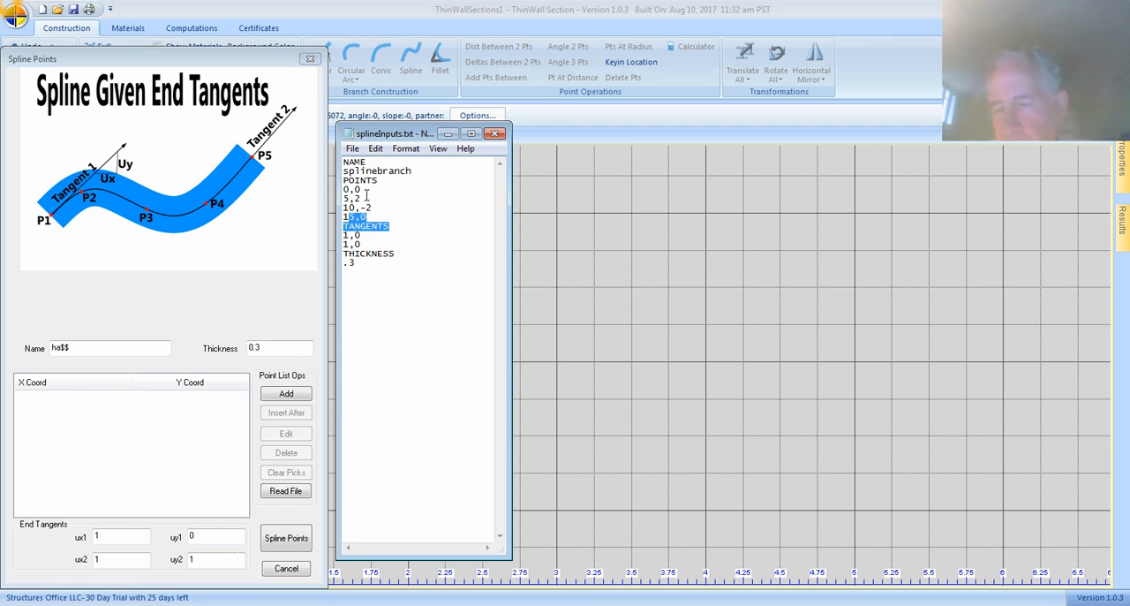
left_click(495, 134)
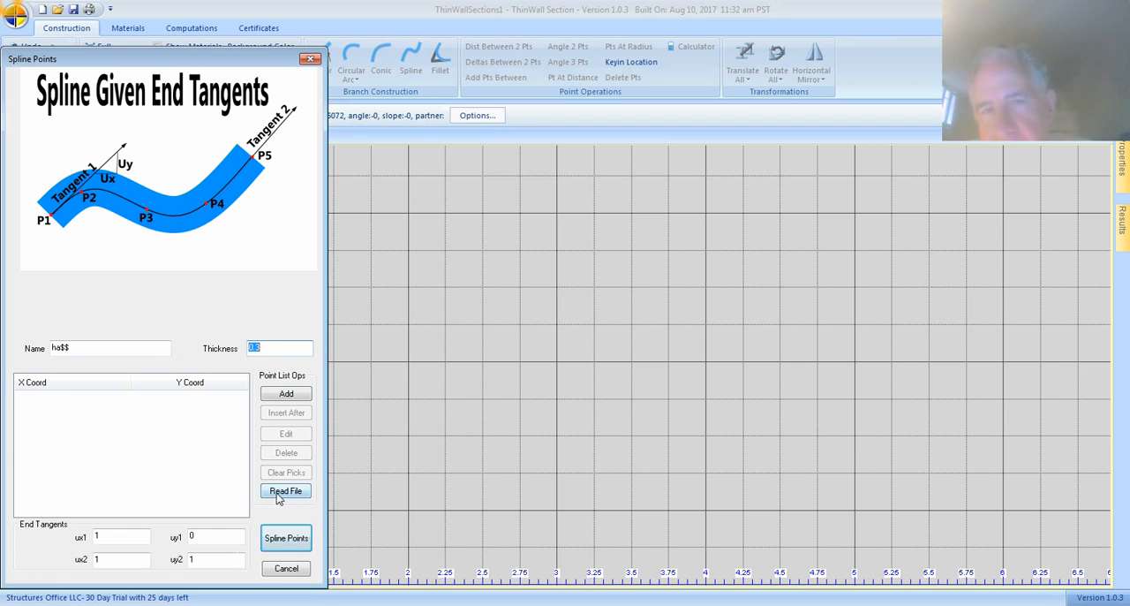
Step: Load the spline definition from splineInputs.txt in the Training folder and create the spline branch from its points
left_click(284, 491)
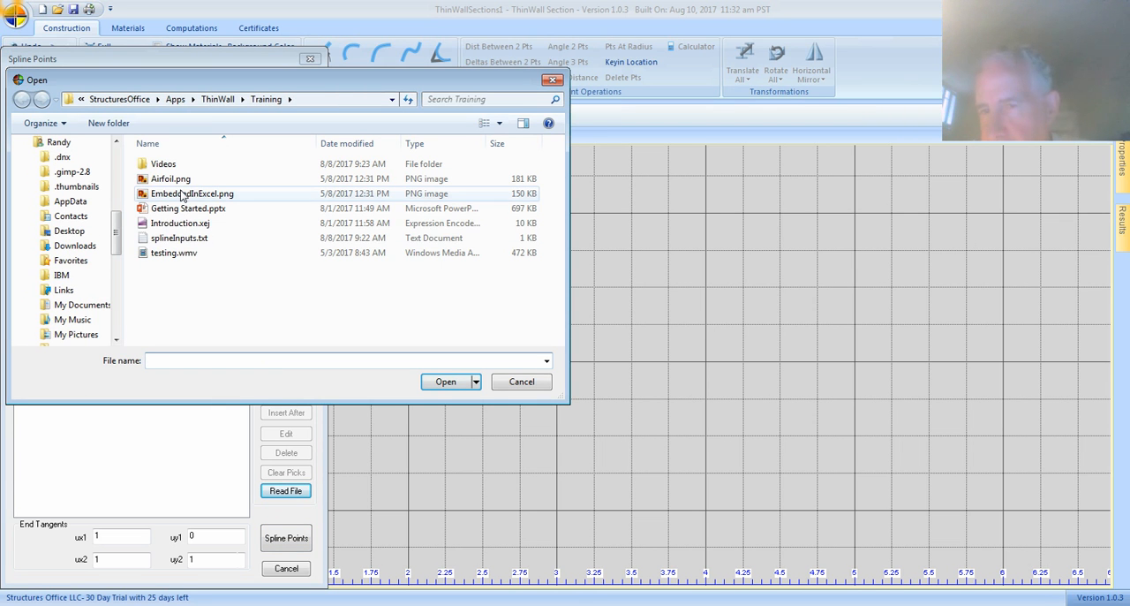
left_click(190, 239)
left_click(469, 379)
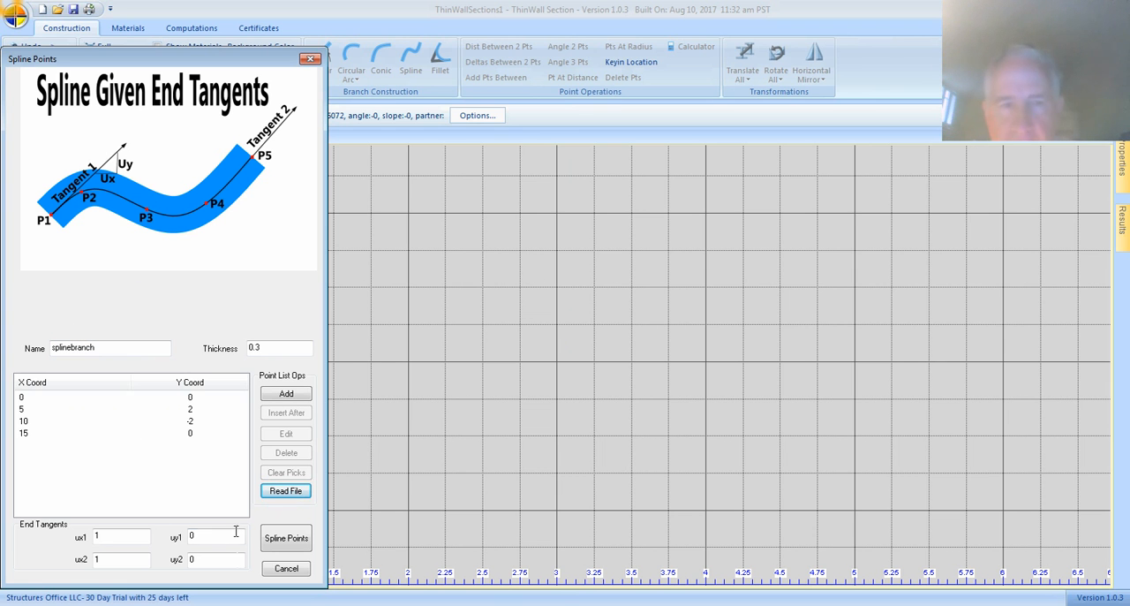
left_click(286, 540)
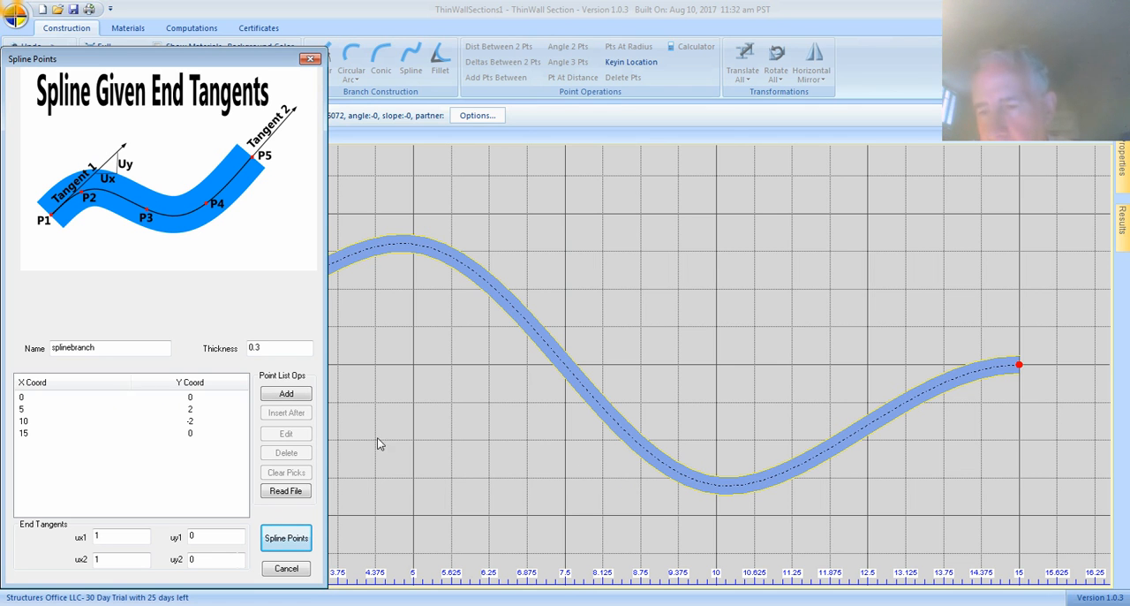
Step: Set the Y coordinate of the spline's second point to 1
left_click(22, 410)
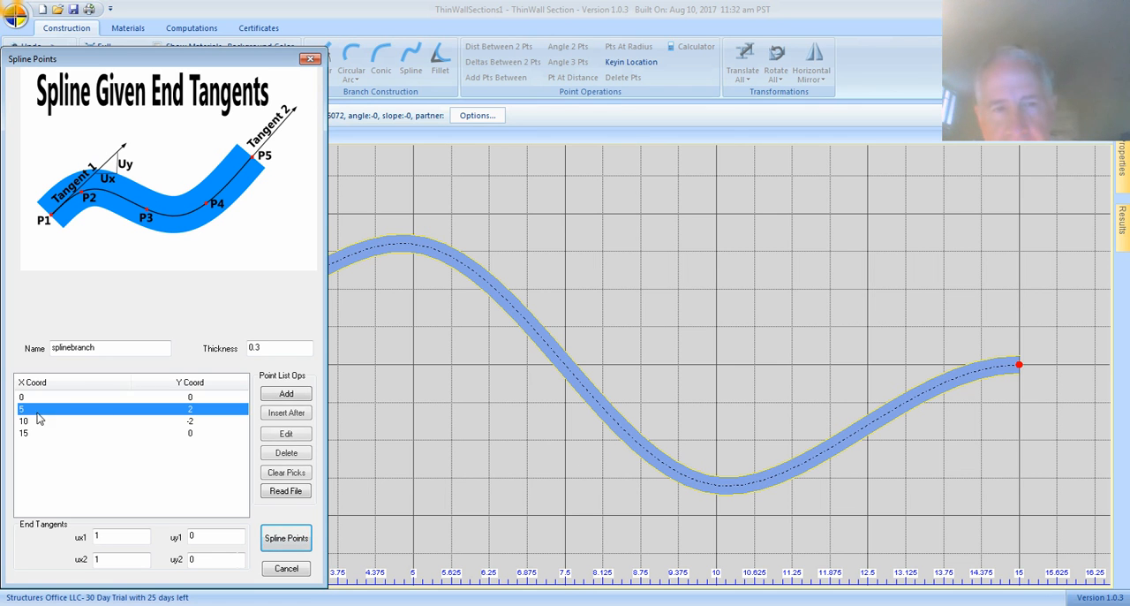
left_click(285, 434)
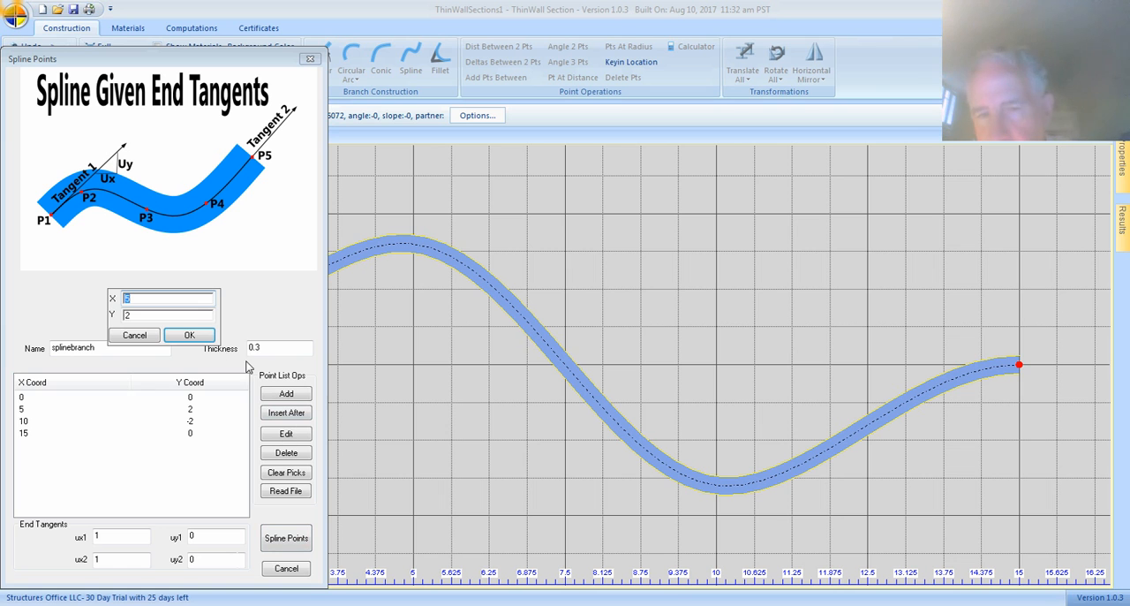
left_click(135, 314)
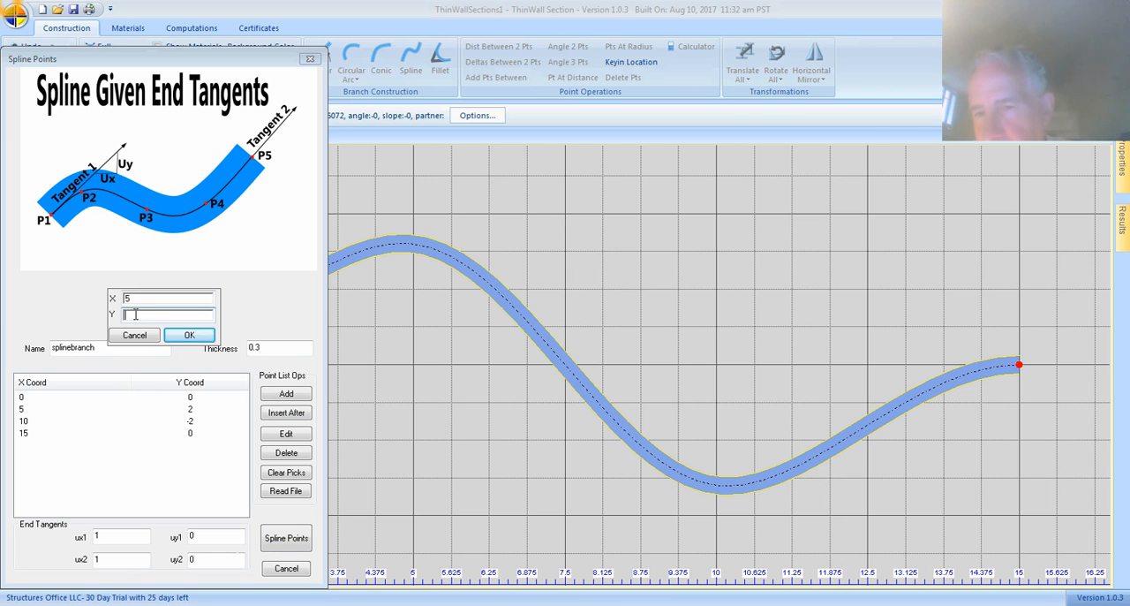
type("1")
left_click(184, 335)
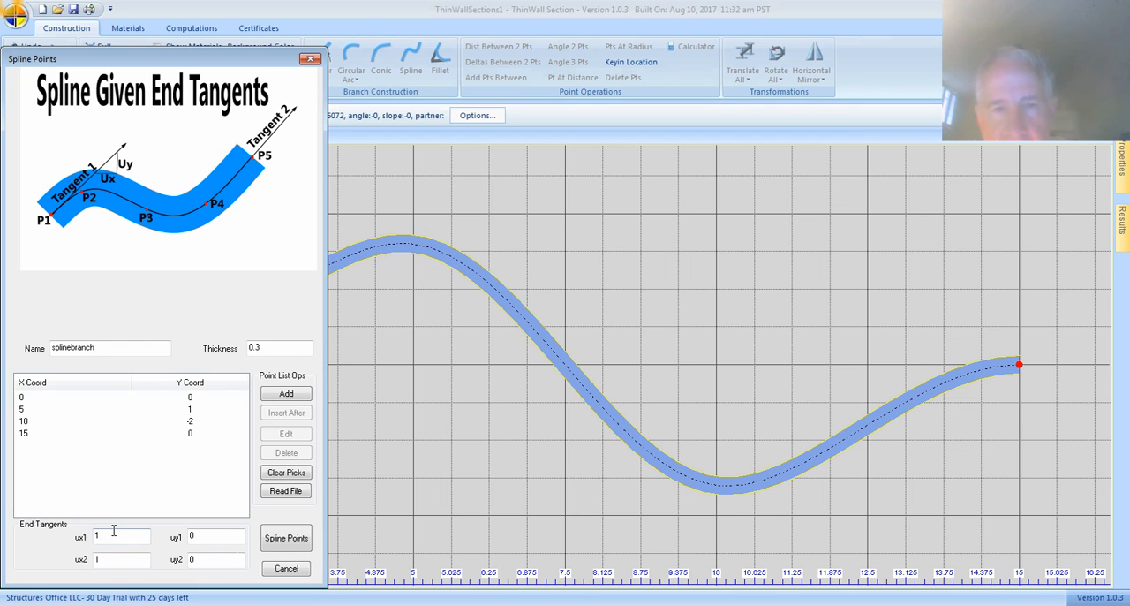
Step: Set the spline's start tangent component uy1 to 1 and regenerate the spline branch
left_click(229, 535)
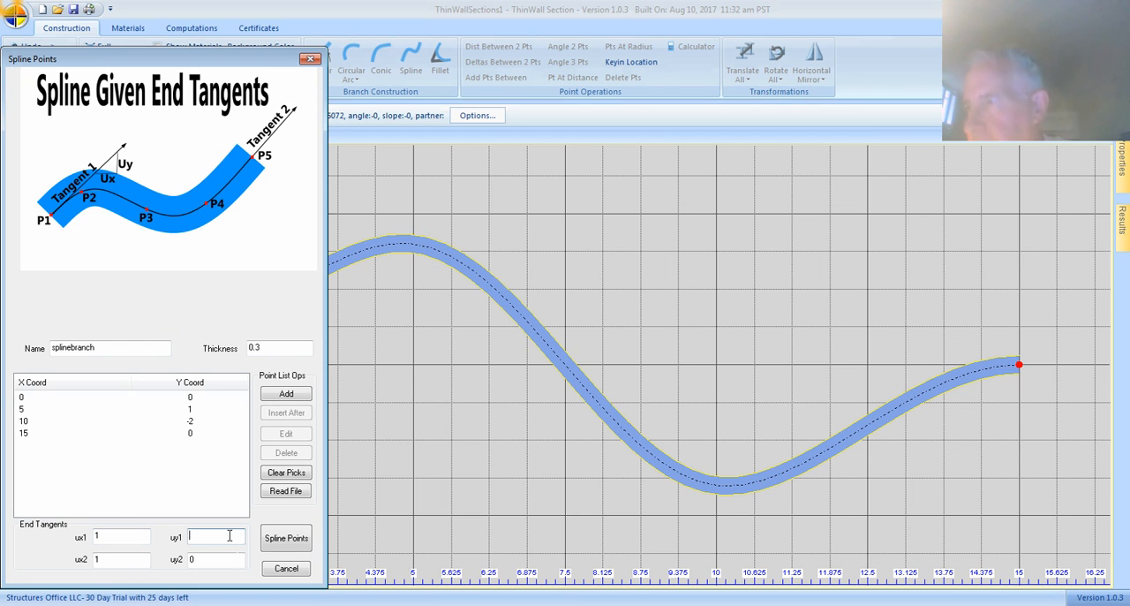
type("1")
left_click(277, 546)
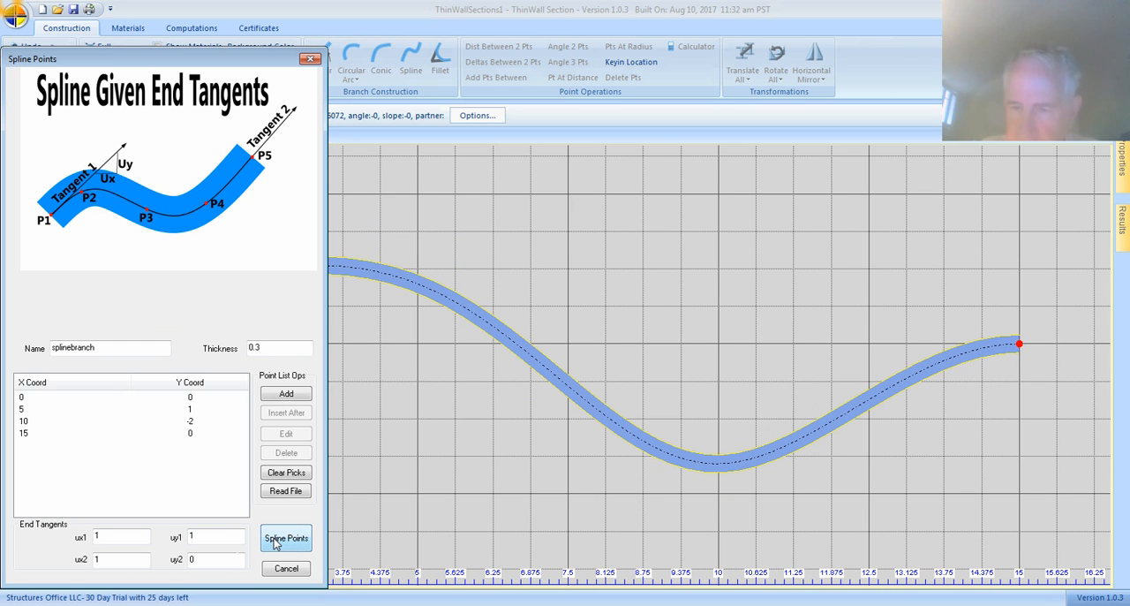
Step: Move the Spline Points dialog off the curve's start, set the end tangent component uy2 to 1 and regenerate the spline
left_click_drag(169, 60, 526, 93)
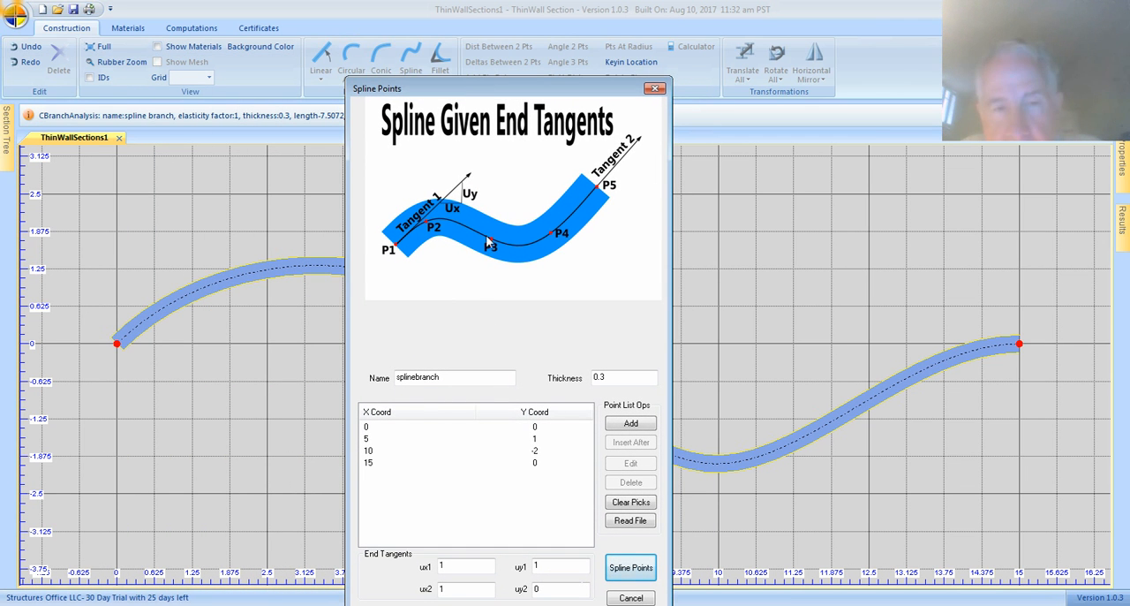
left_click(552, 587)
type("1")
left_click(630, 567)
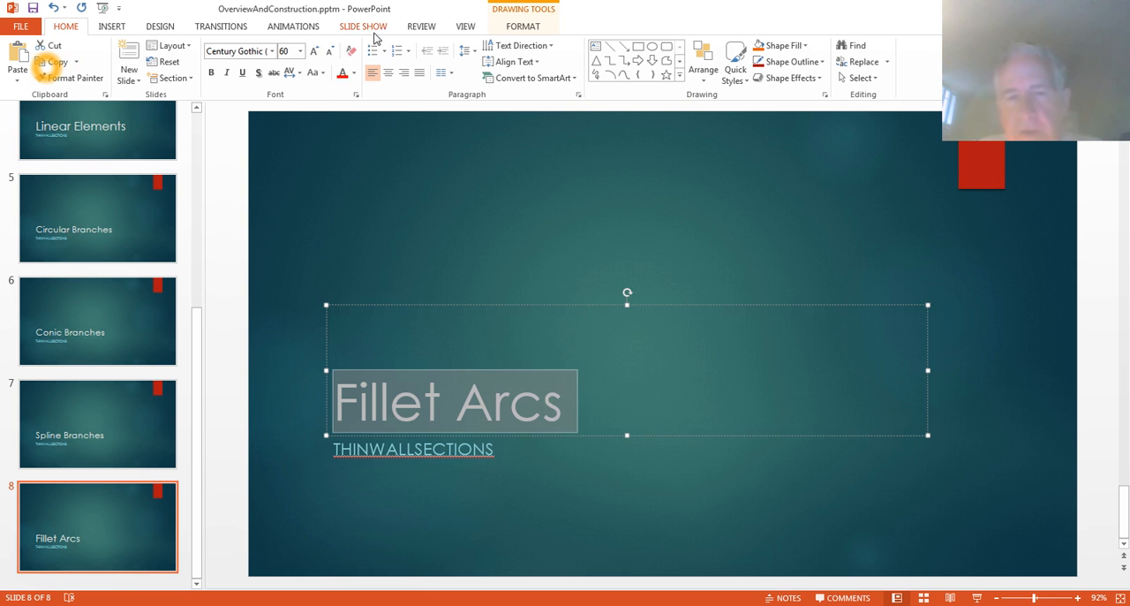
Step: Switch to PowerPoint, present the Fillet Arcs slide as a slide show, and return to ThinWall Section
left_click(362, 28)
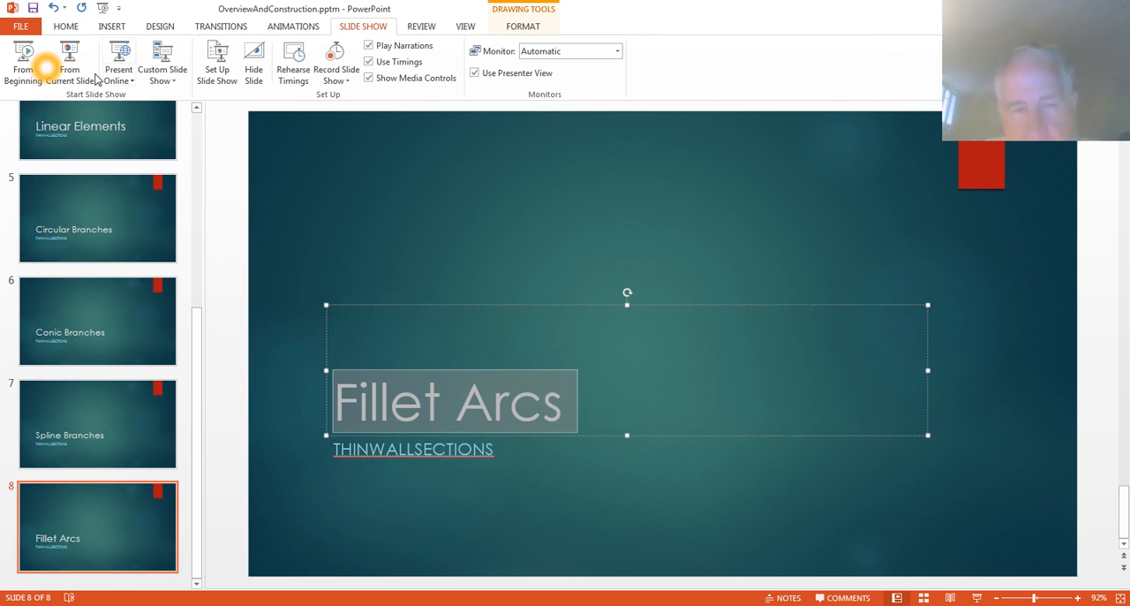
left_click(61, 67)
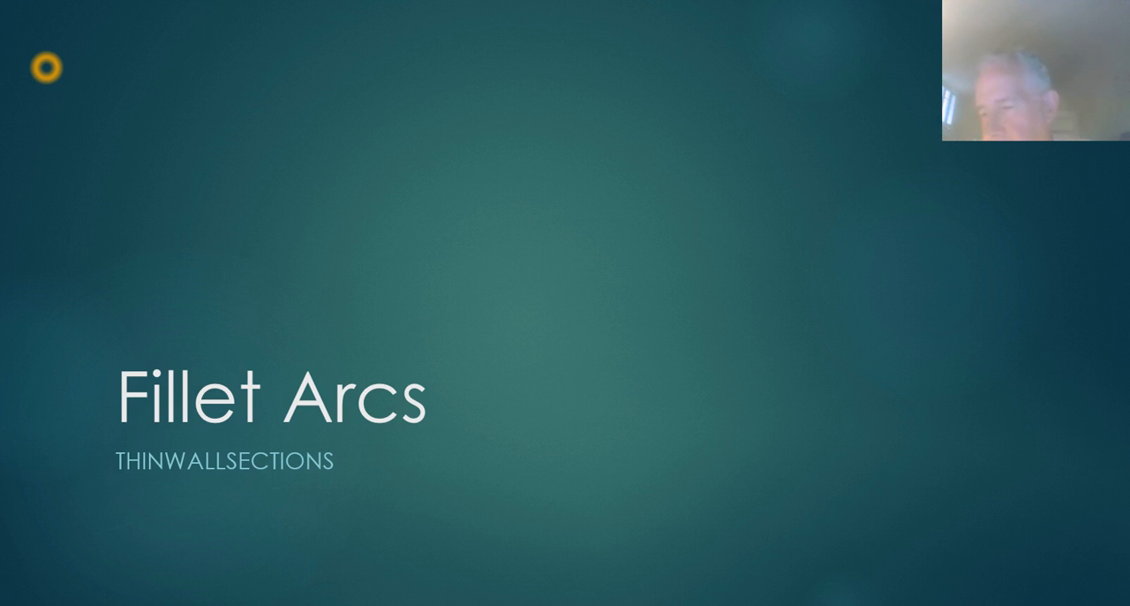
key("alt+Tab")
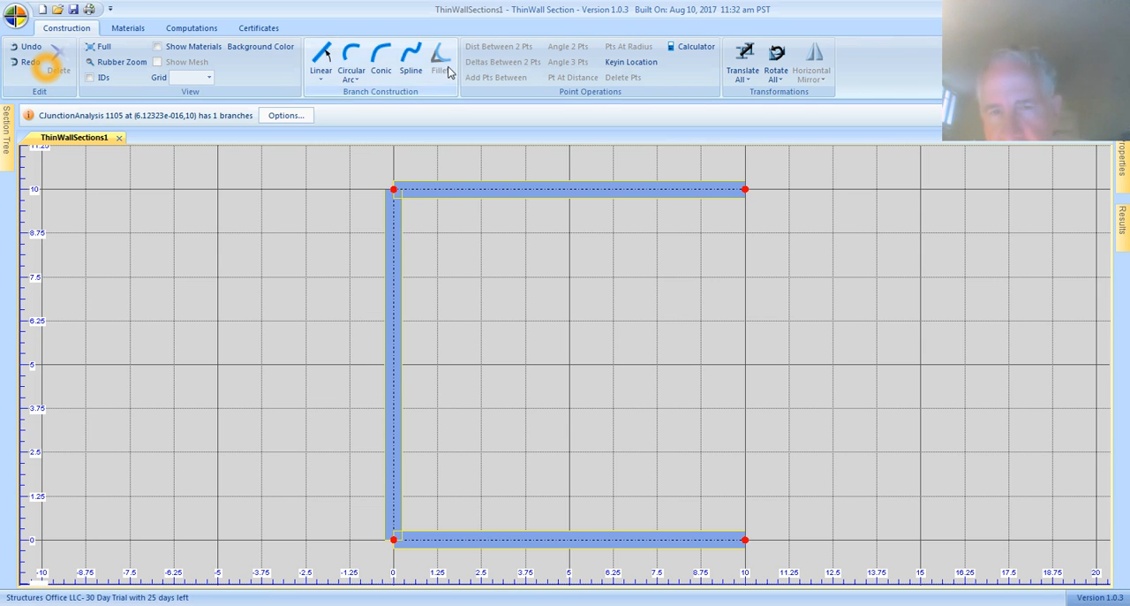
Step: Fillet the corner between the upper horizontal branch and the vertical branch with a circular arc of radius 3
left_click(482, 193)
left_click(394, 253)
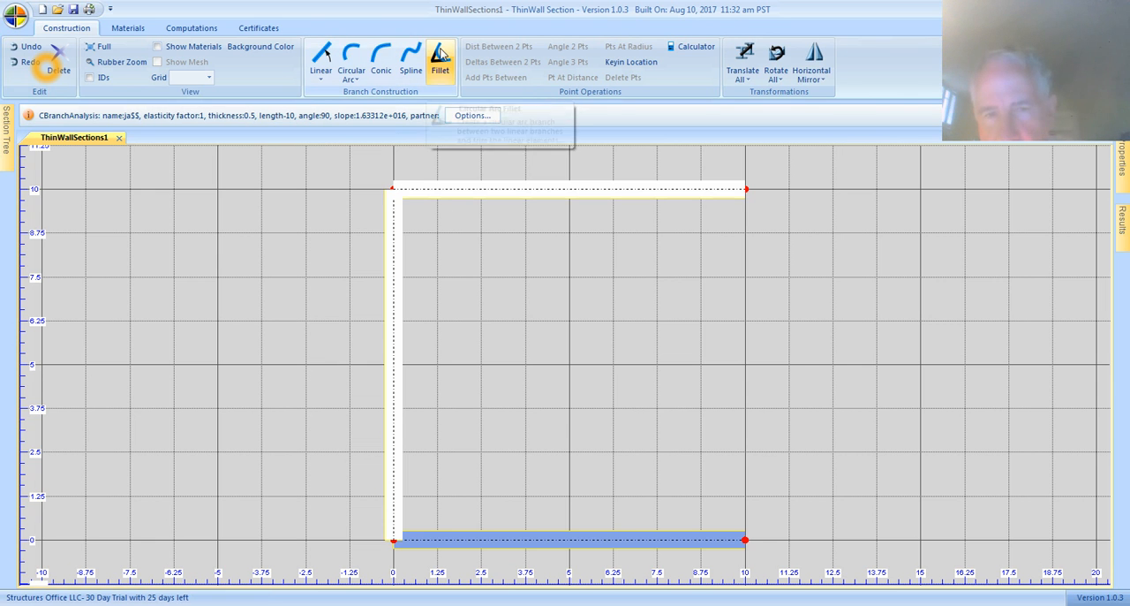
left_click(442, 55)
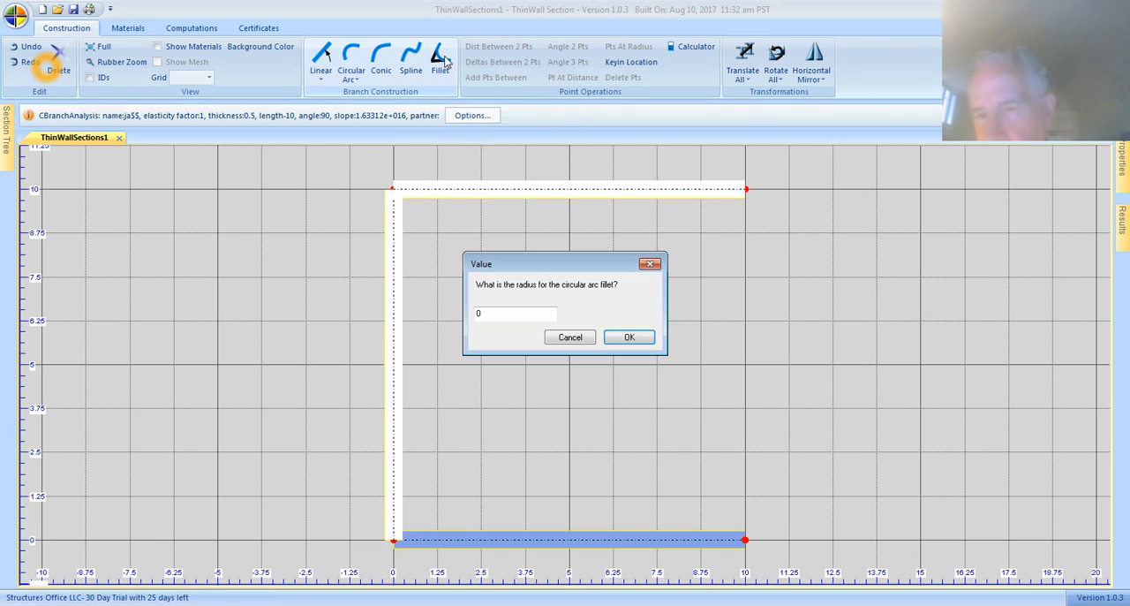
left_click(507, 310)
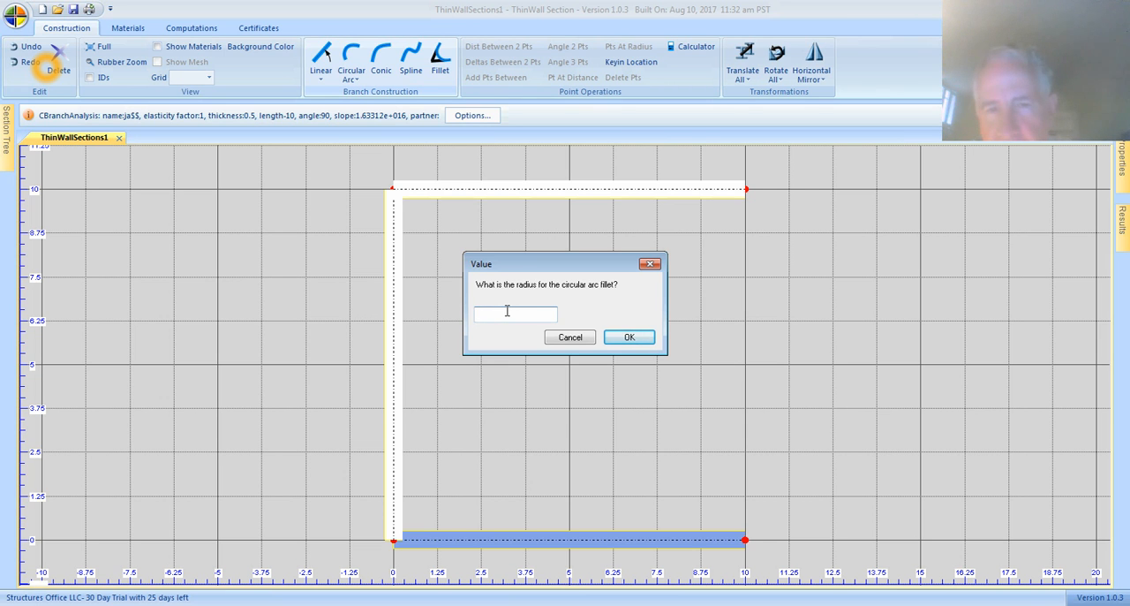
left_click(631, 338)
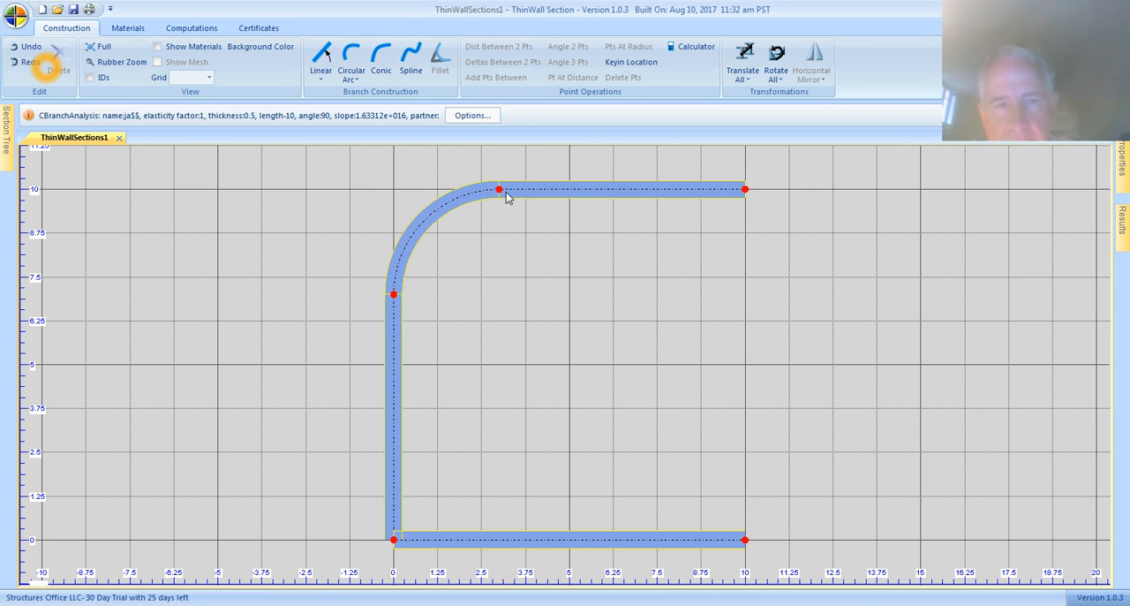
Step: Fillet the corner between the vertical branch and the lower horizontal branch with a circular arc of radius 4
left_click(396, 470)
left_click(458, 540, "ctrl")
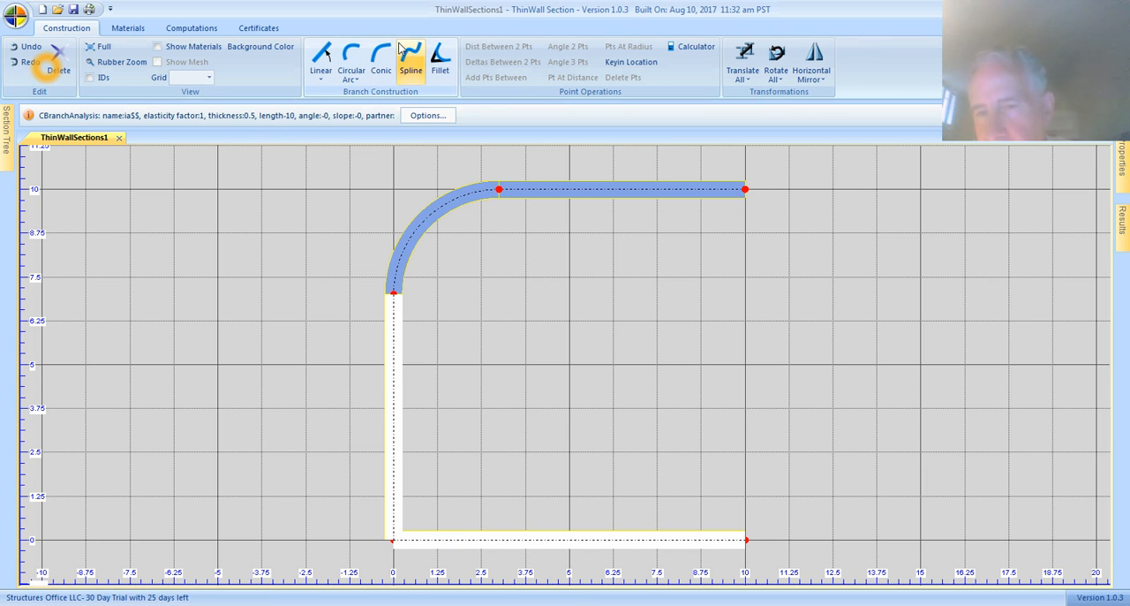
left_click(440, 60)
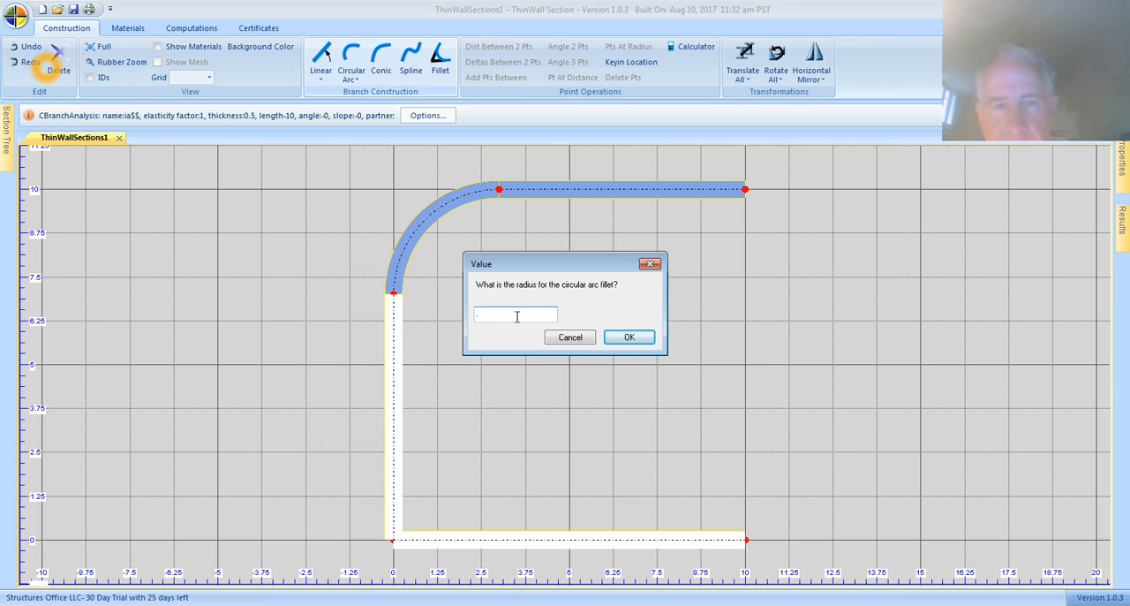
type("4")
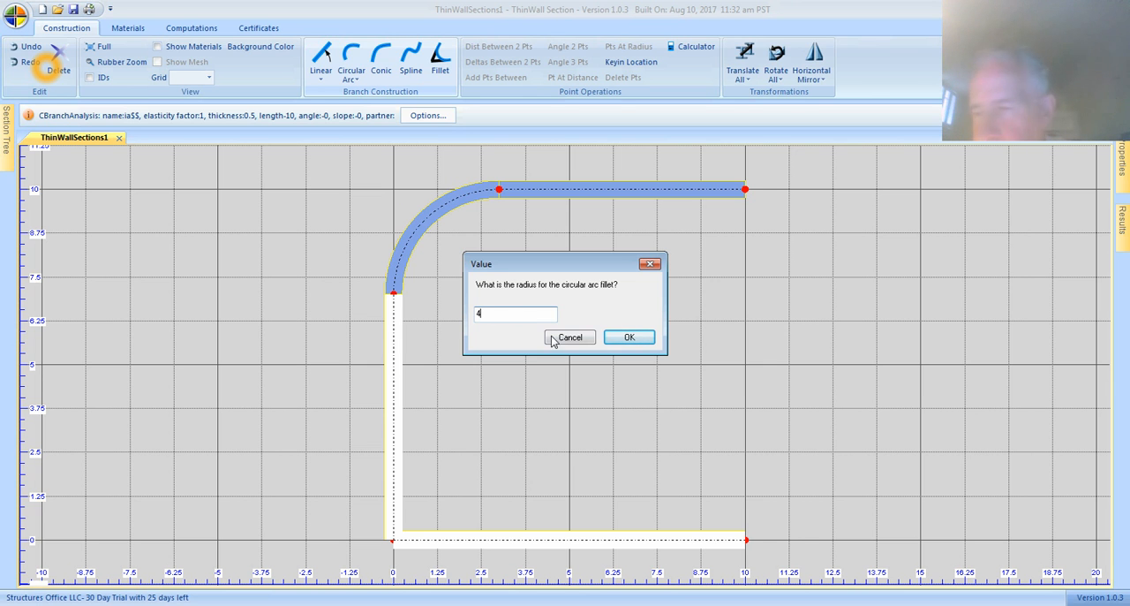
left_click(629, 337)
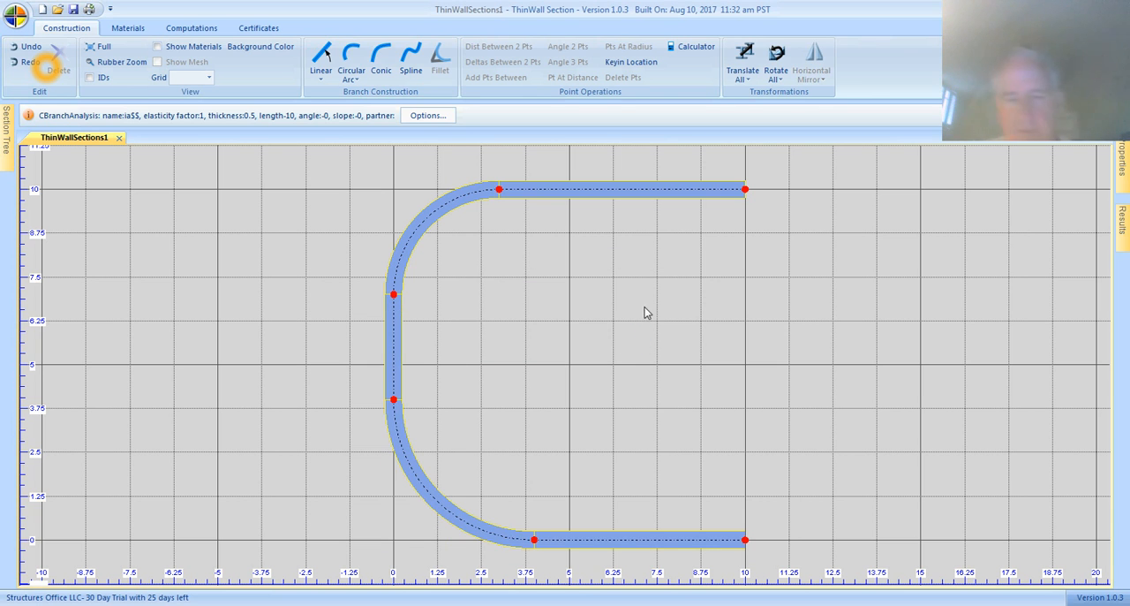